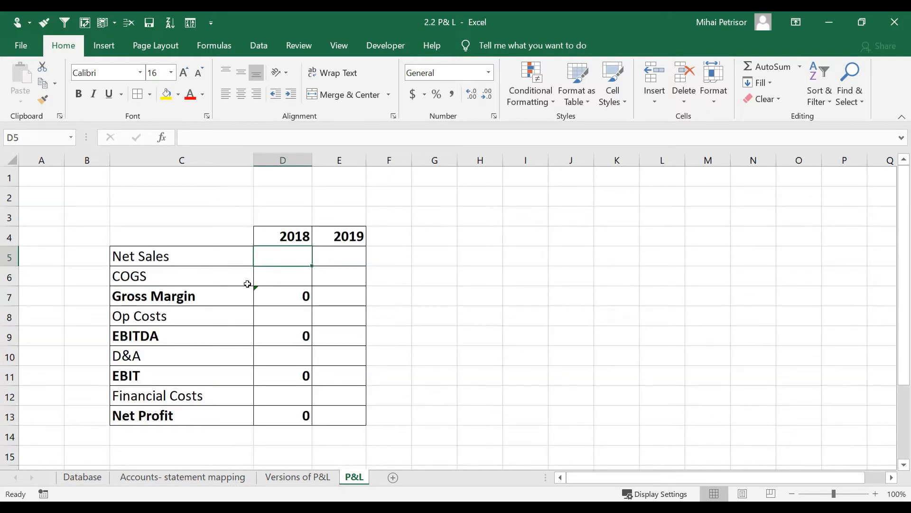
Step: Locate the Net Sales row, 2018 header and Database Amount, Year and P&L columns, then select D5
left_click(174, 258)
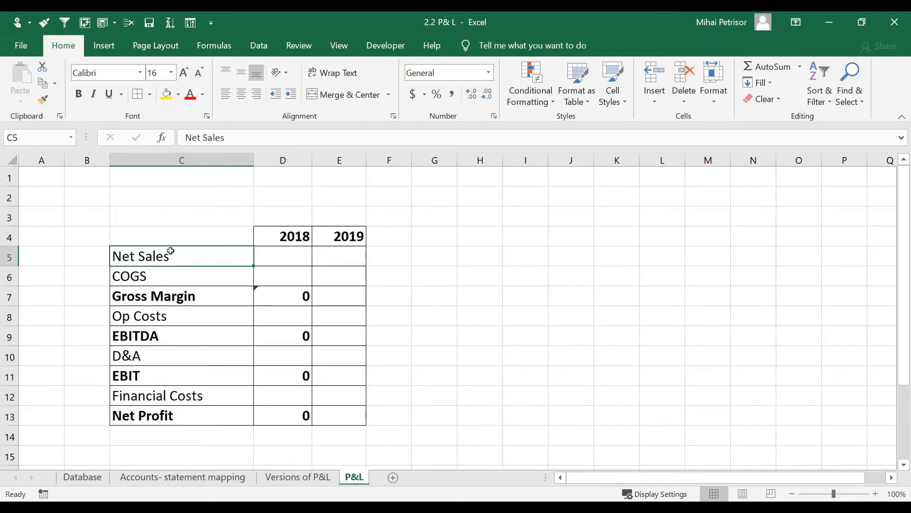
left_click(293, 237)
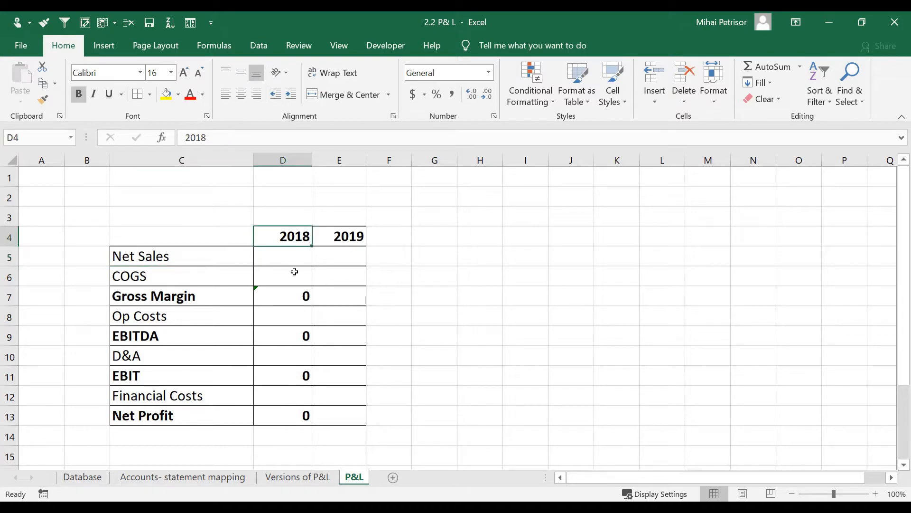
left_click(296, 273)
left_click(294, 240)
left_click(95, 477)
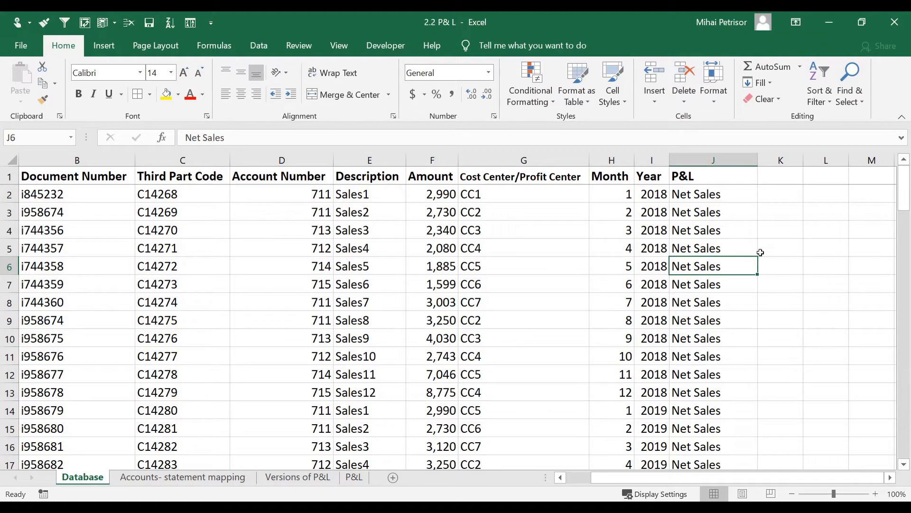
left_click(437, 157)
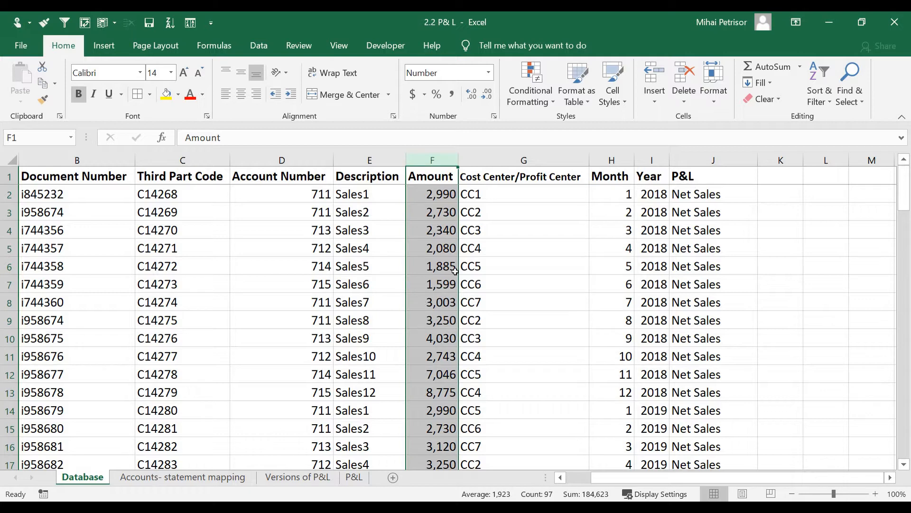
left_click(511, 243)
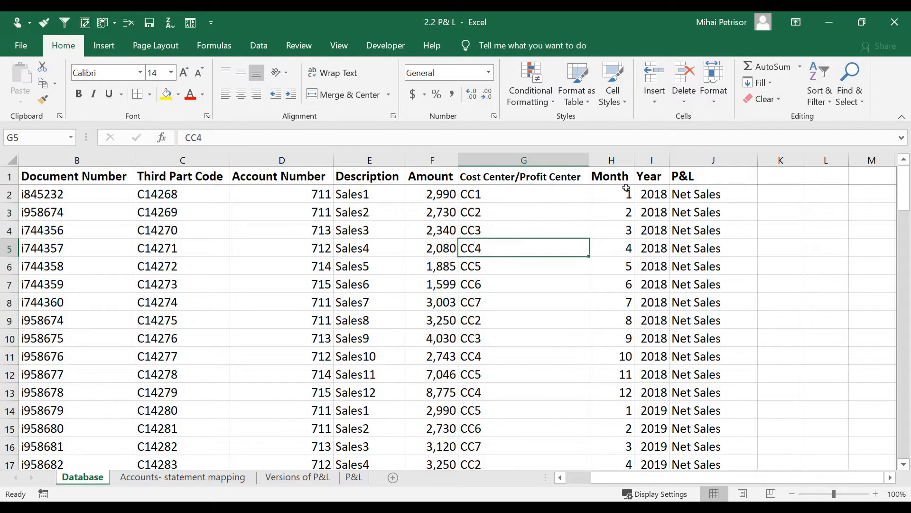
left_click(652, 161)
left_click(707, 160)
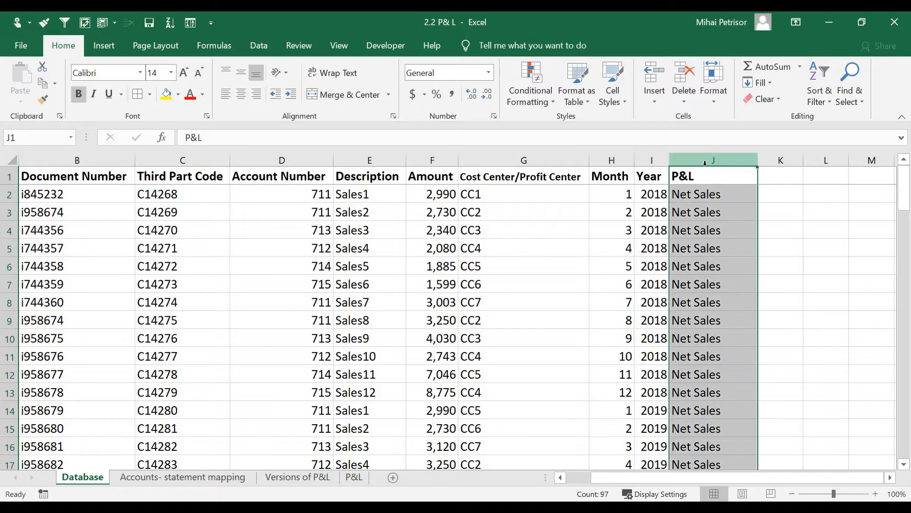
left_click(353, 477)
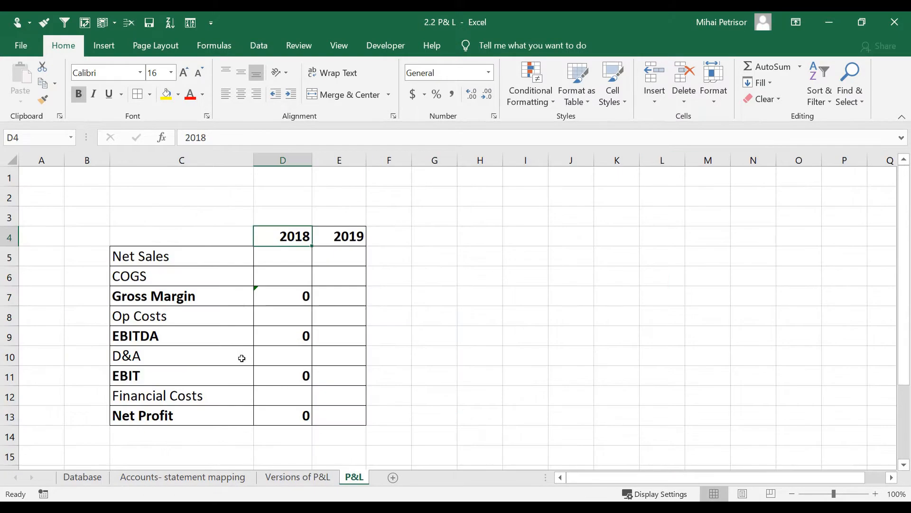
left_click(294, 254)
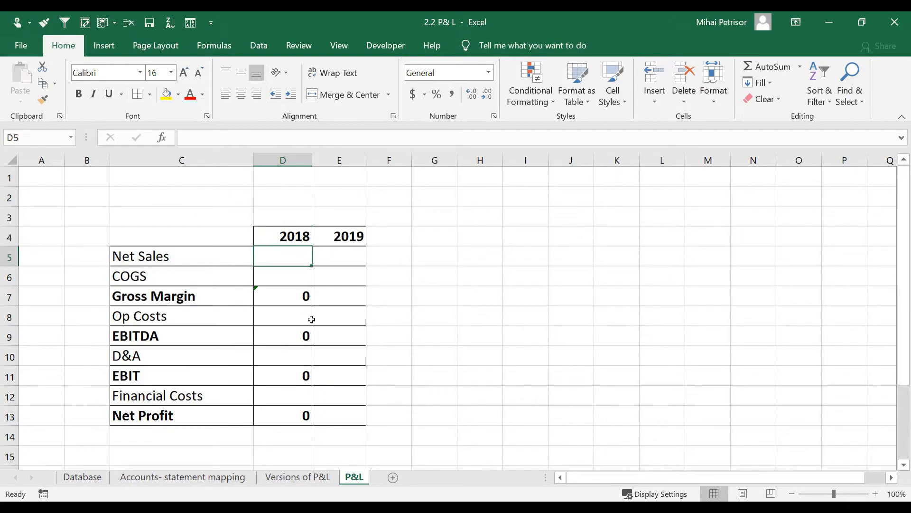
Step: Enter =SUMIFS(Database!F:F;Database!I:I;2018;Database!J:J;"Net Sales") in D5
type("=")
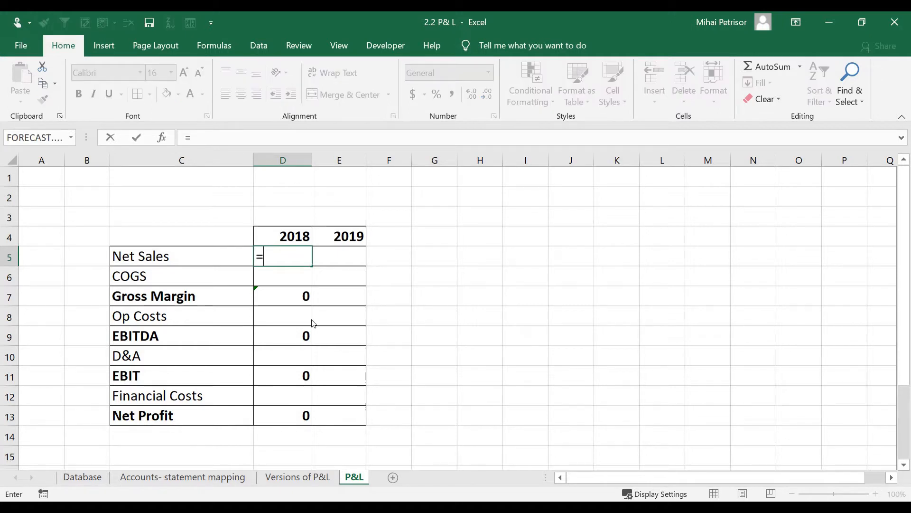
type("sumifs")
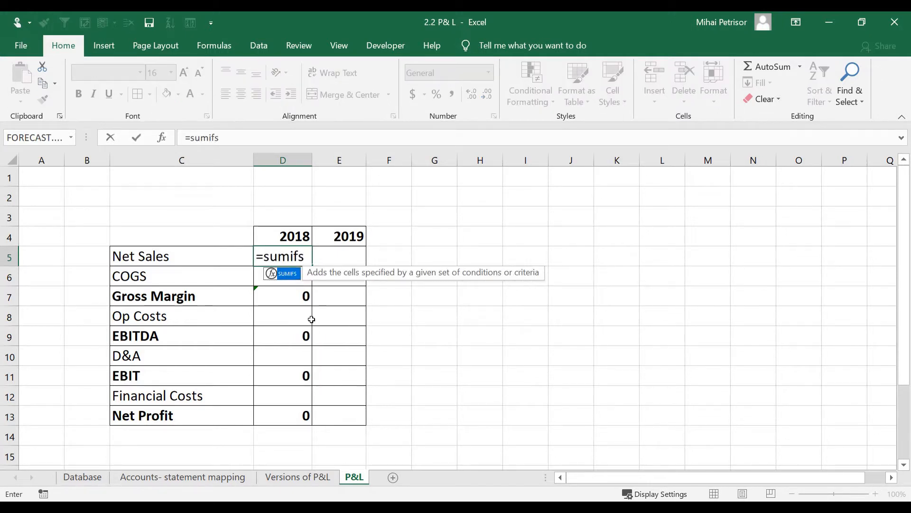
key("Tab")
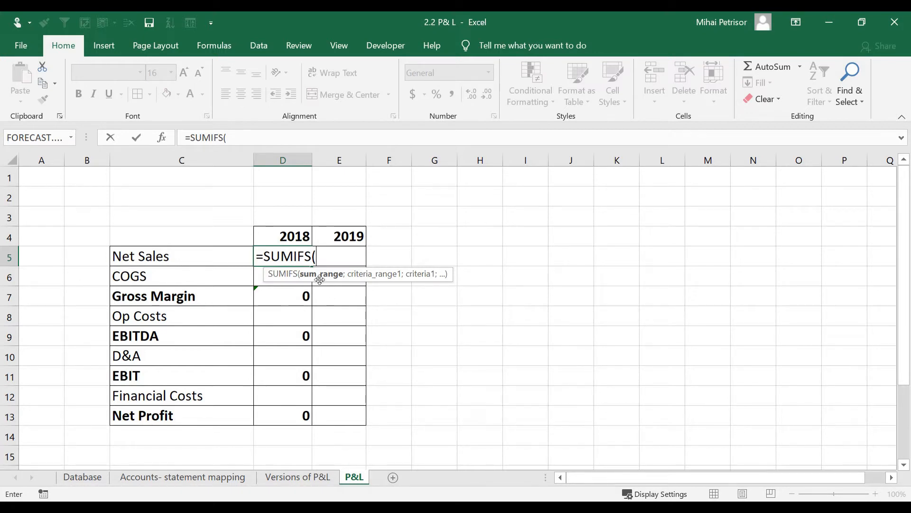
left_click(95, 480)
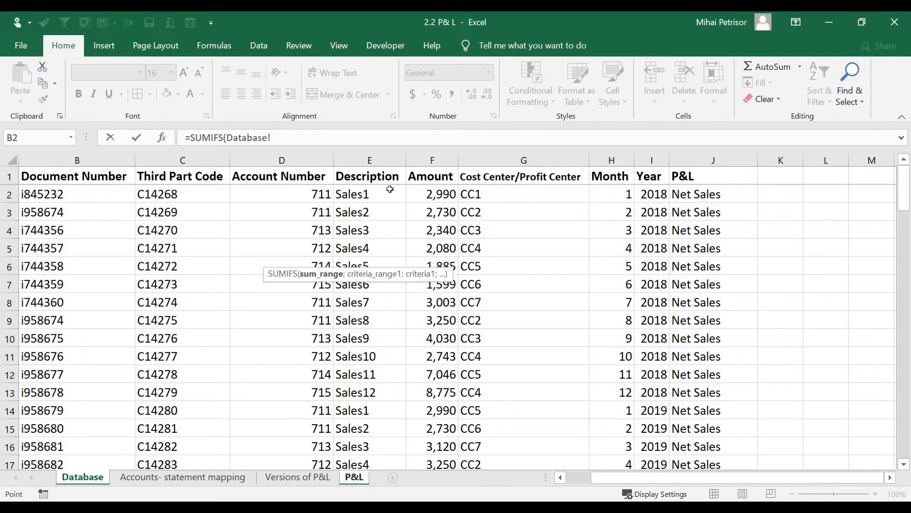
left_click(439, 156)
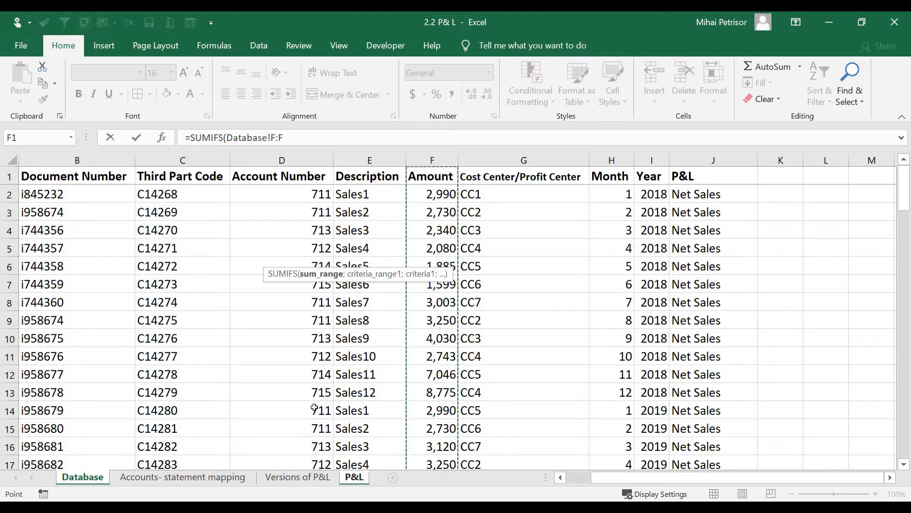
type(";")
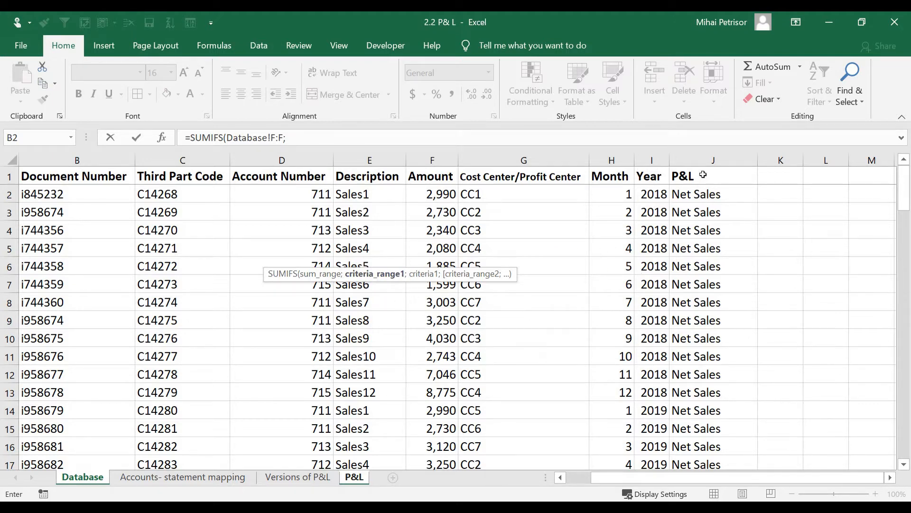
left_click(649, 156)
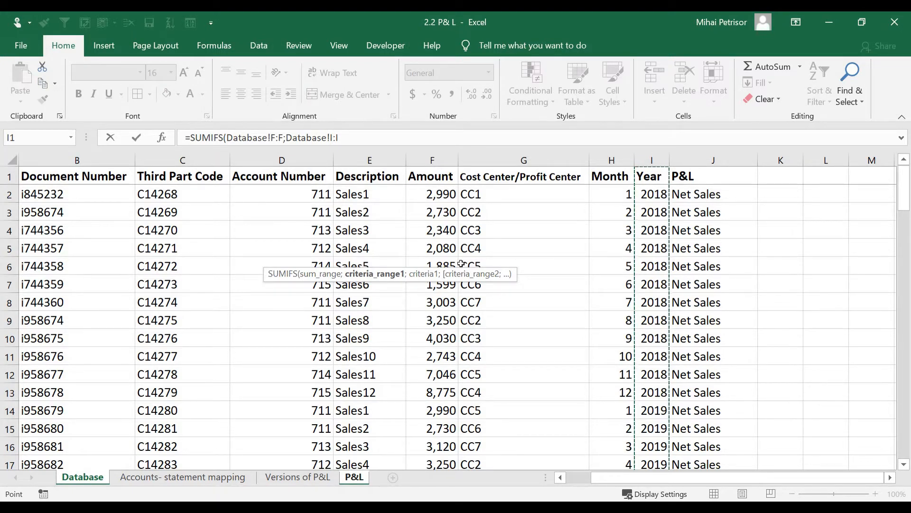
type(";201")
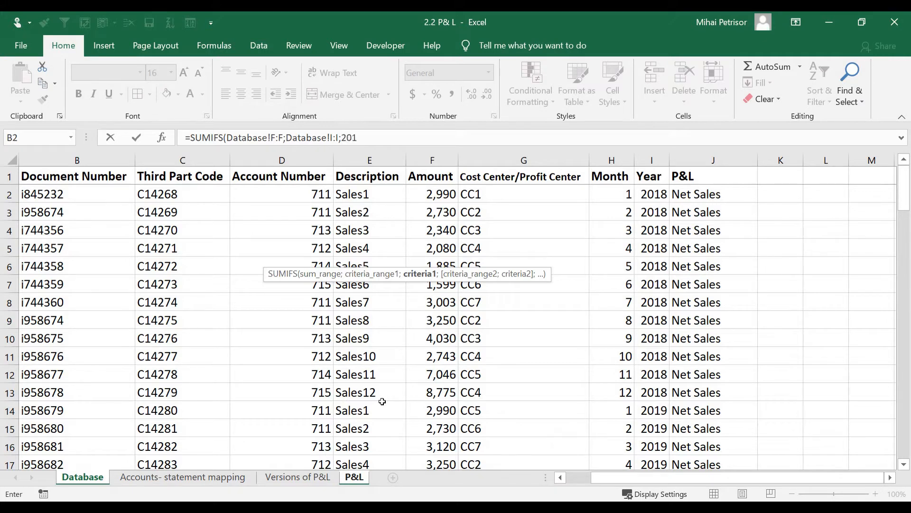
type(";")
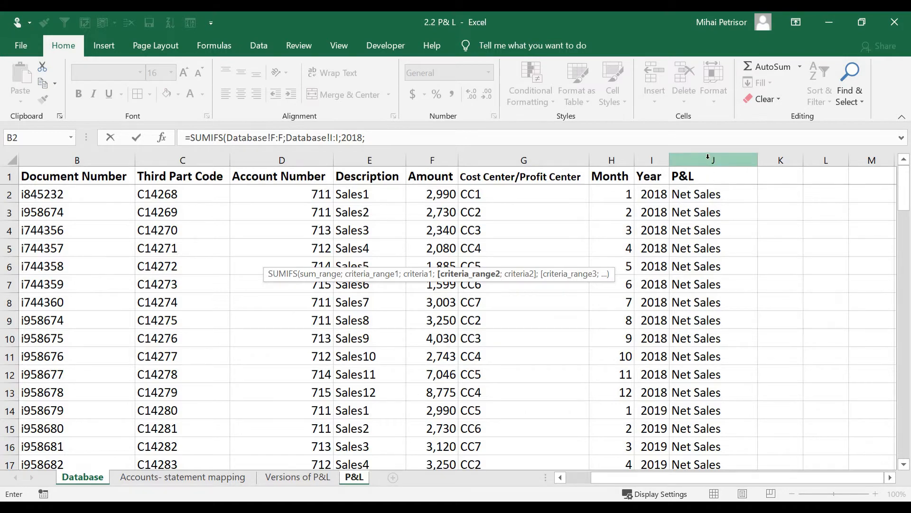
left_click(685, 158)
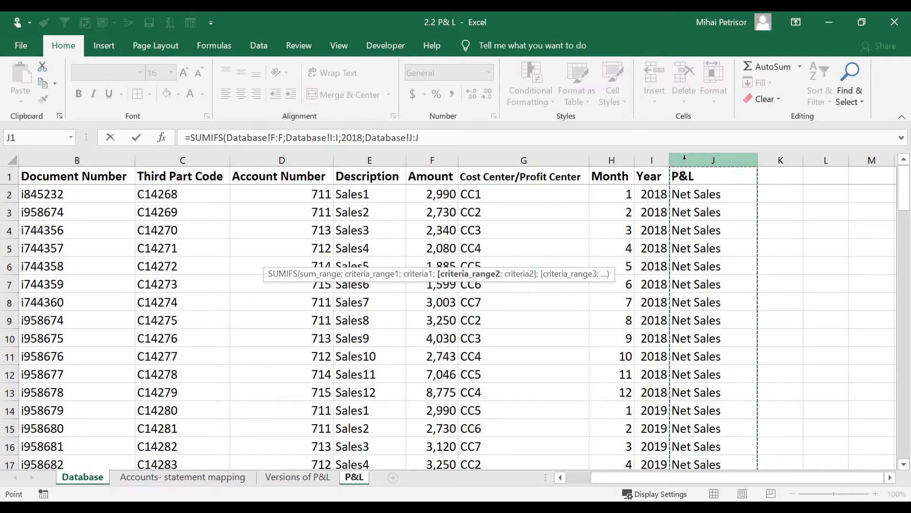
type(";\"Net Sales")
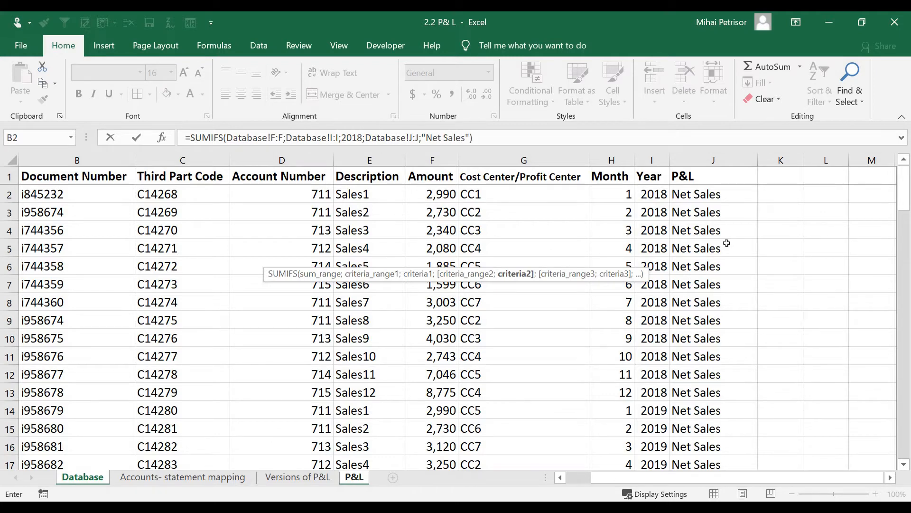
key("Return")
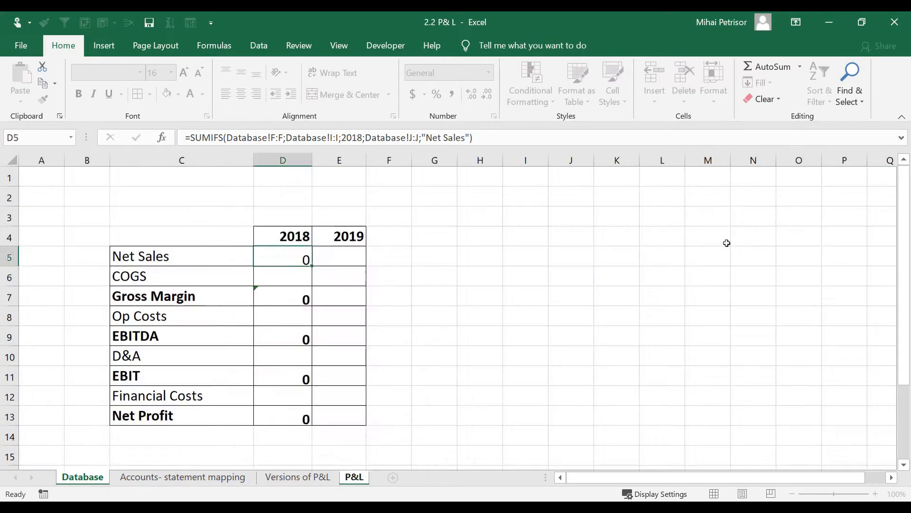
Step: Reselect D5, now showing 42471 for 2018 Net Sales, and go to the Database sheet
key("Up")
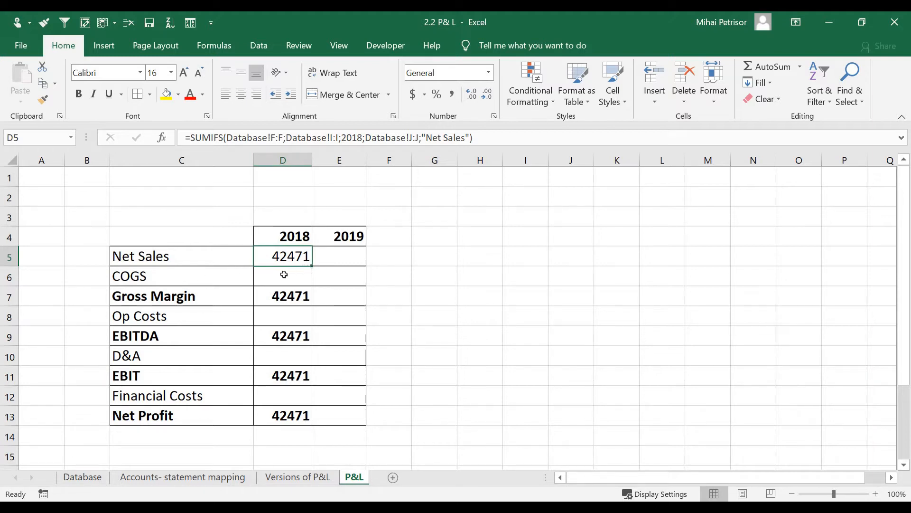
left_click(222, 262)
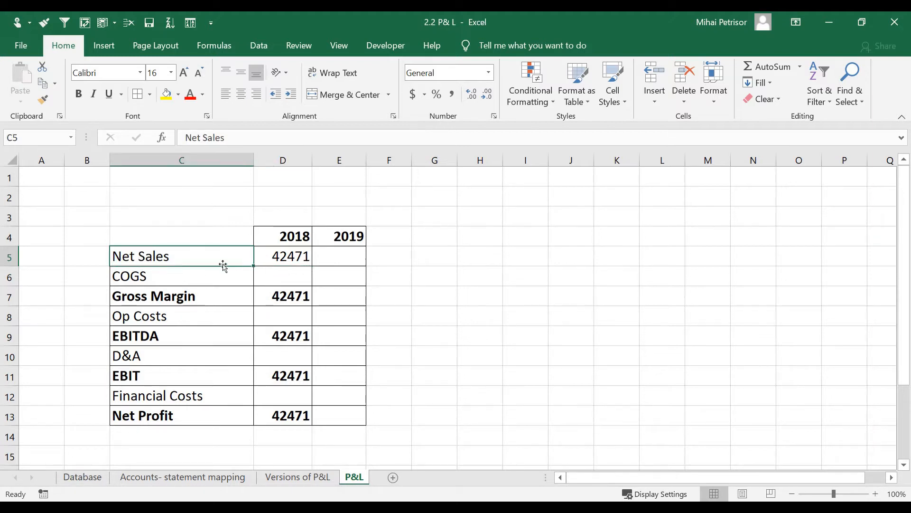
left_click(283, 256)
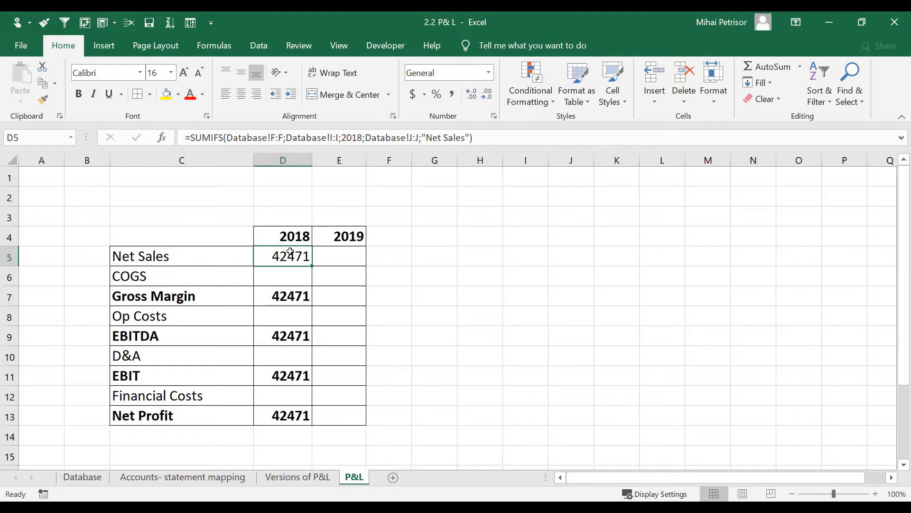
left_click(82, 477)
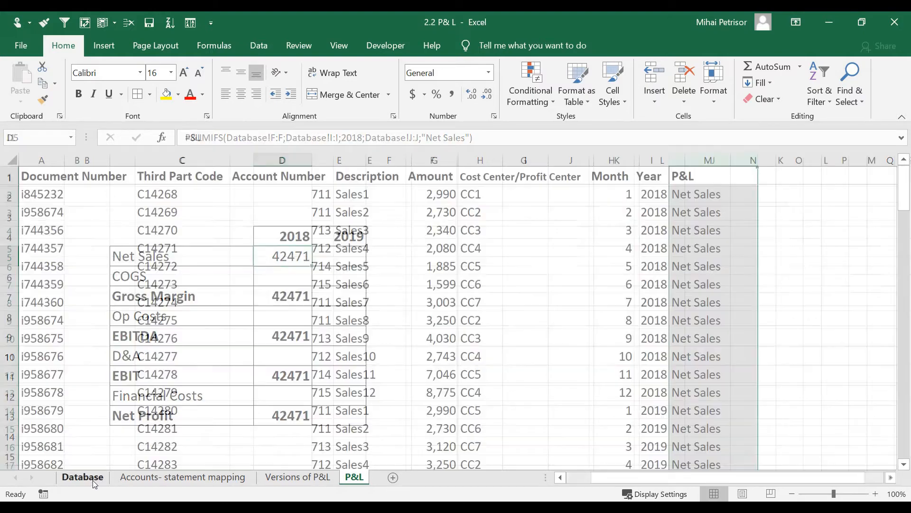
Step: Turn on AutoFilter and filter the Database to P&L Net Sales and Year 2018
left_click(595, 178)
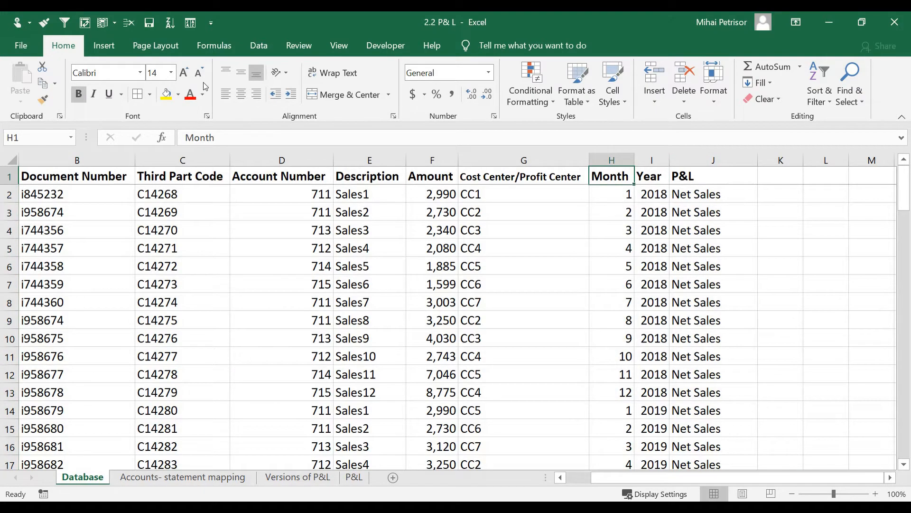
left_click(258, 45)
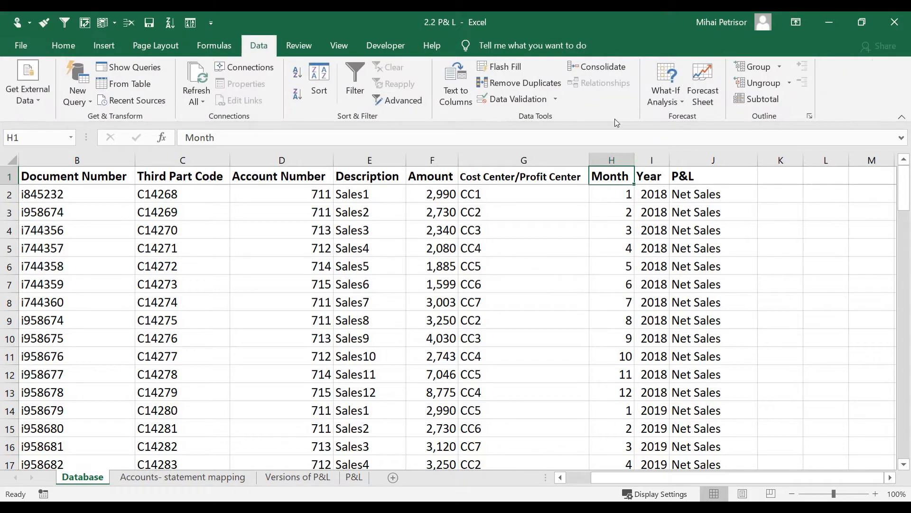
left_click(354, 90)
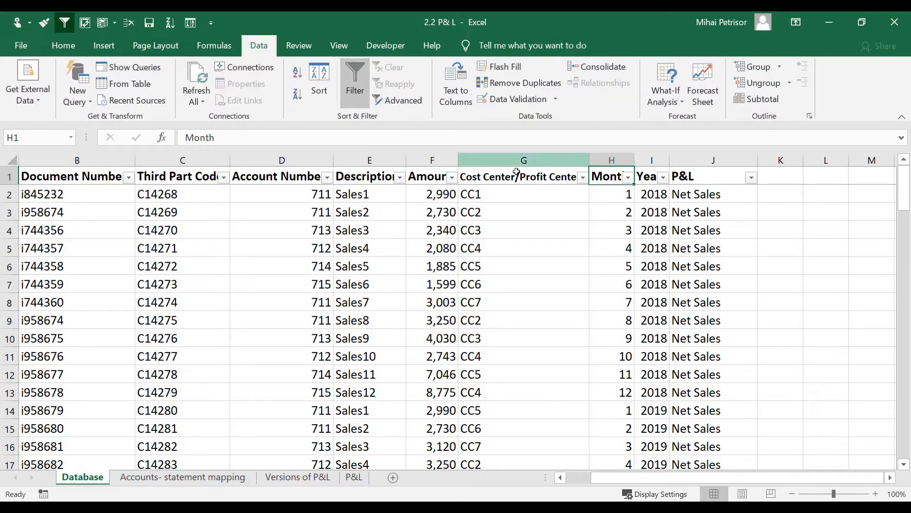
left_click(751, 177)
left_click(625, 339)
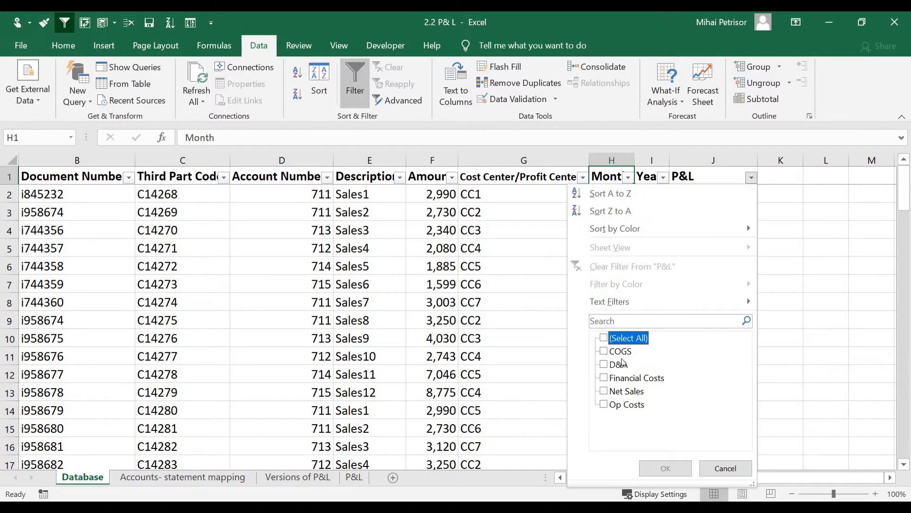
left_click(621, 391)
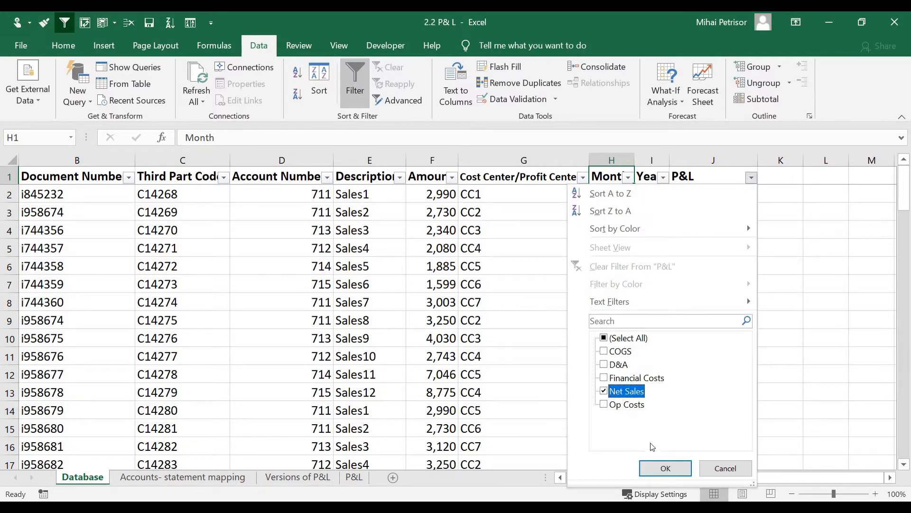
left_click(659, 468)
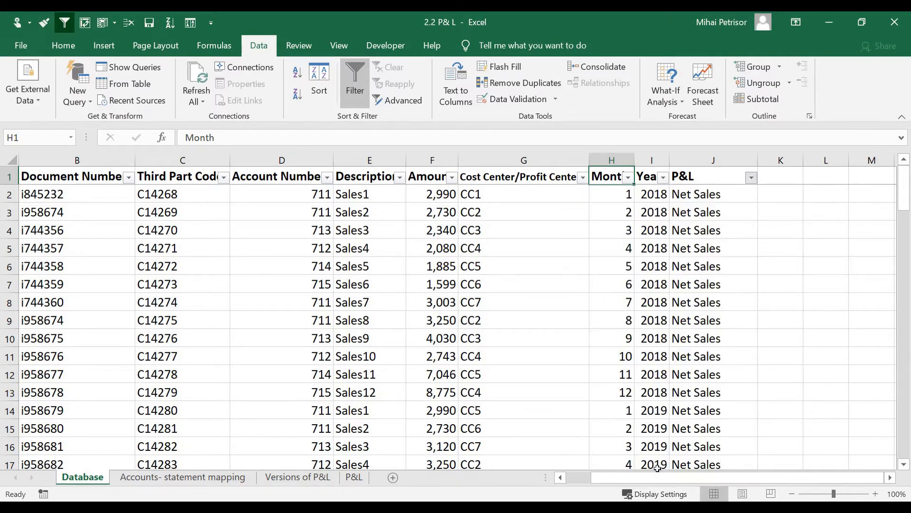
left_click(663, 178)
left_click(540, 338)
left_click(531, 351)
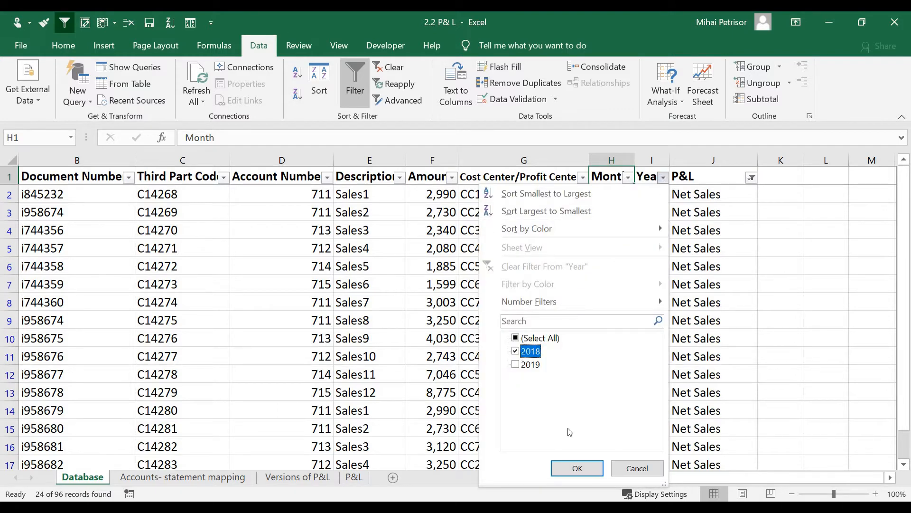
left_click(577, 469)
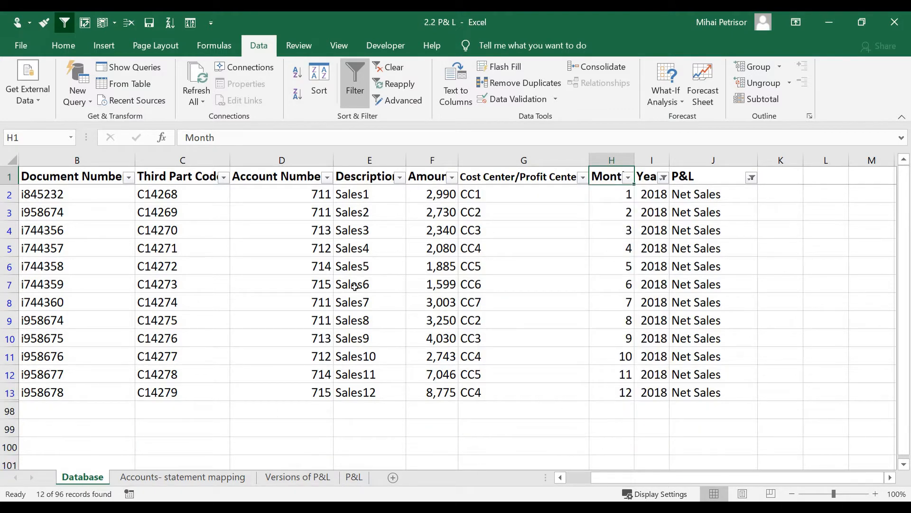
Step: Select the twelve filtered 2018 amounts to confirm 42,471, then remove the filters and return to P&L
double_click(427, 199)
key("Escape")
left_click_drag(427, 199, 429, 392)
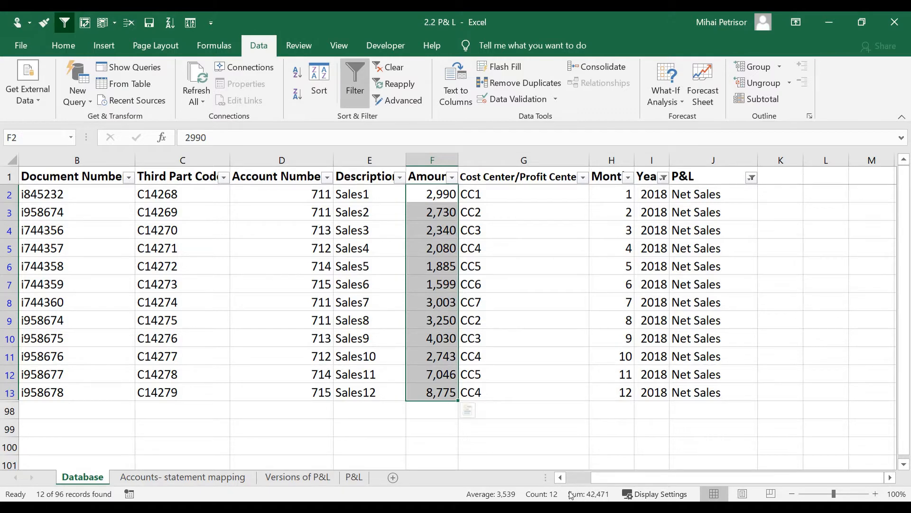
left_click(354, 476)
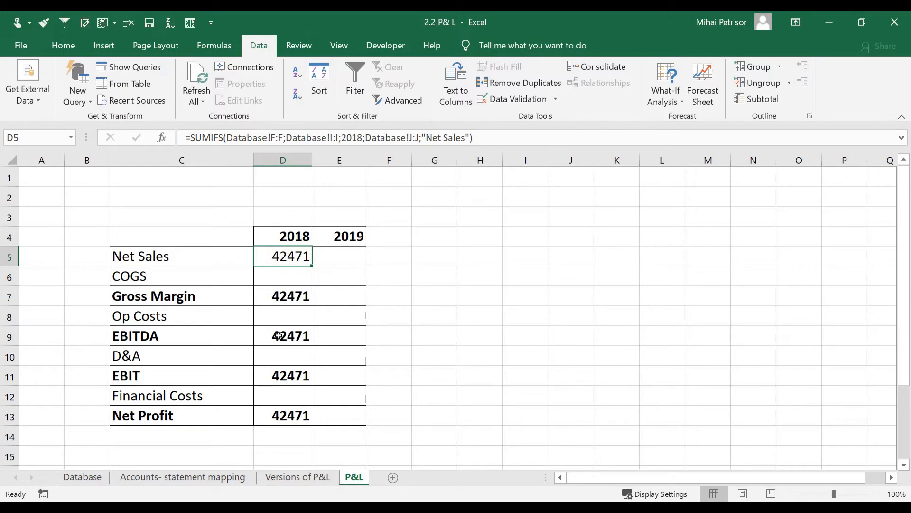
left_click(101, 476)
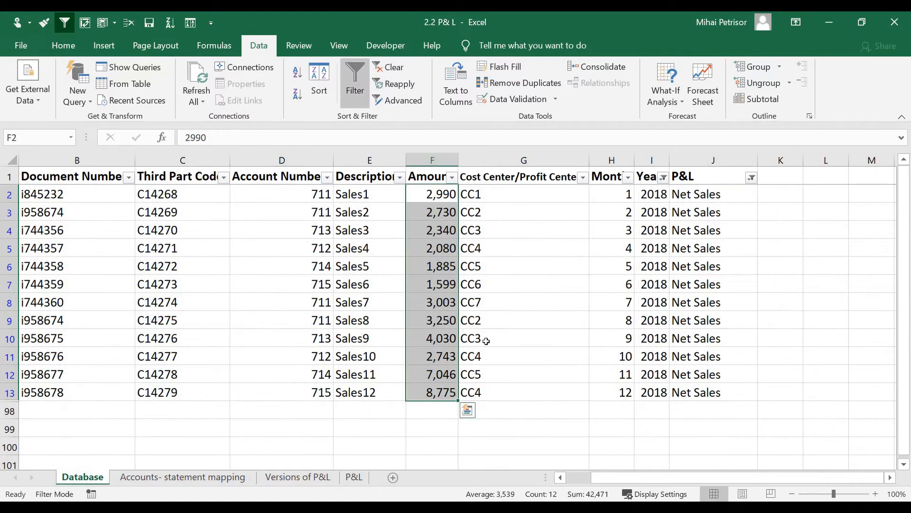
key("ctrl+shift+l")
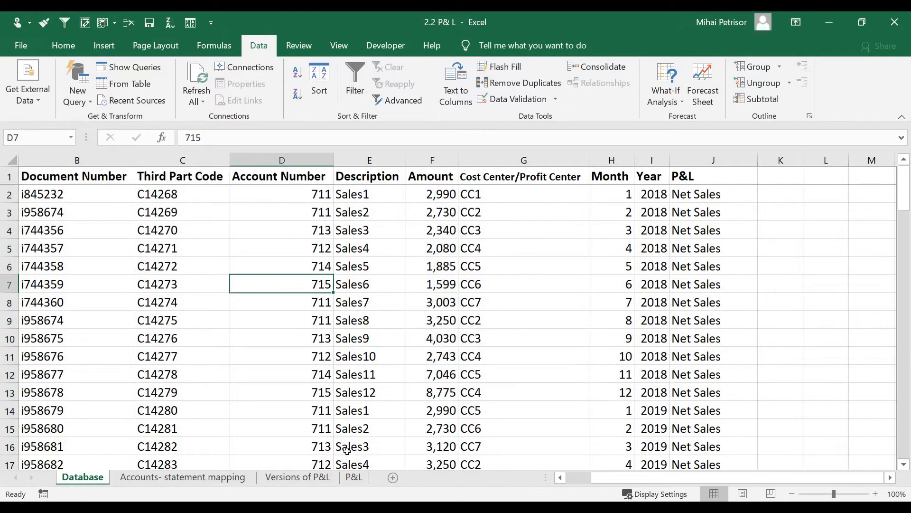
left_click(354, 477)
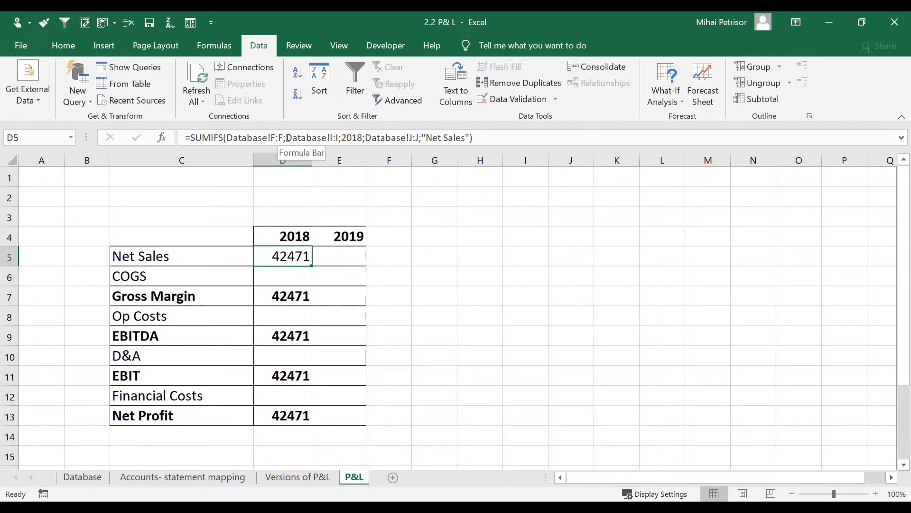
Step: Make D5's Amount and Year ranges absolute as Database!$F:$F and Database!$I:$I
left_click_drag(286, 137, 227, 137)
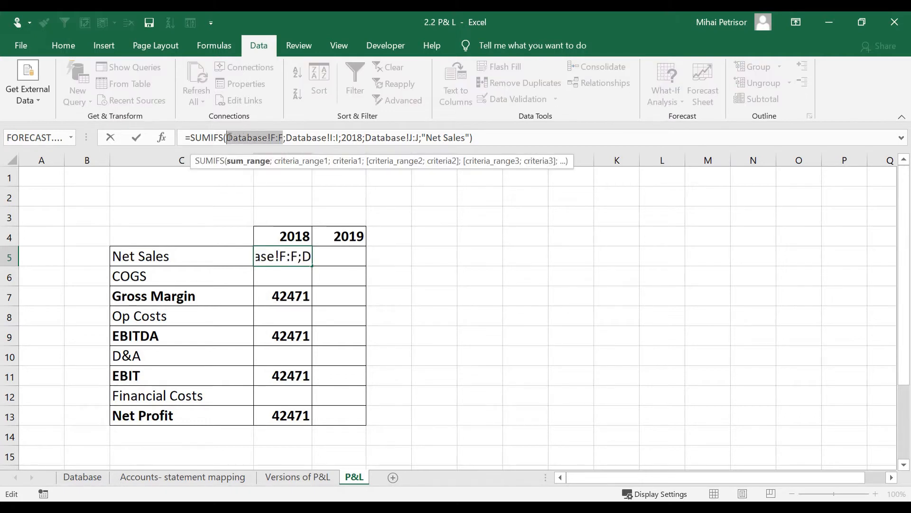
key("F4")
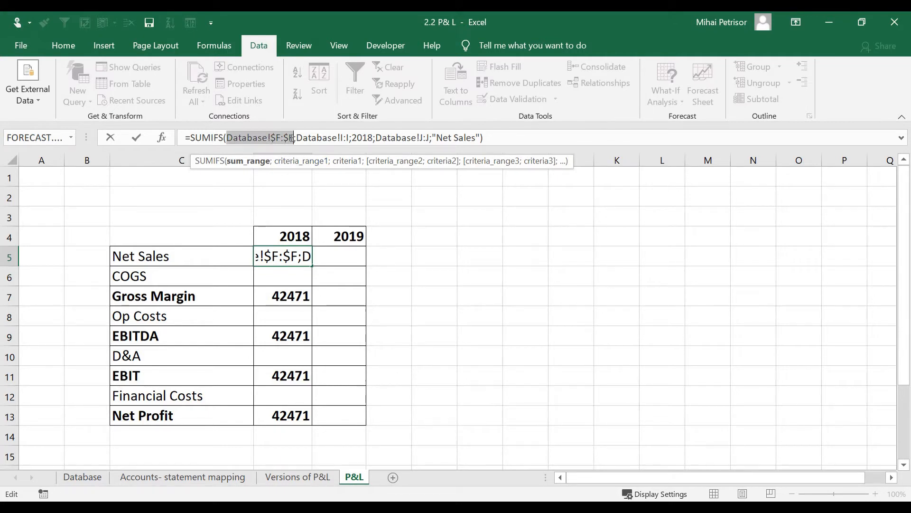
left_click(290, 138)
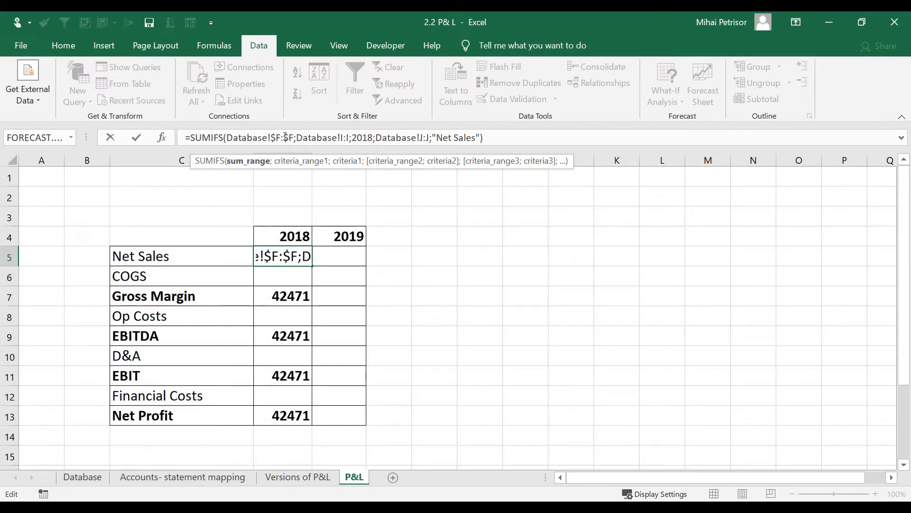
left_click(327, 138)
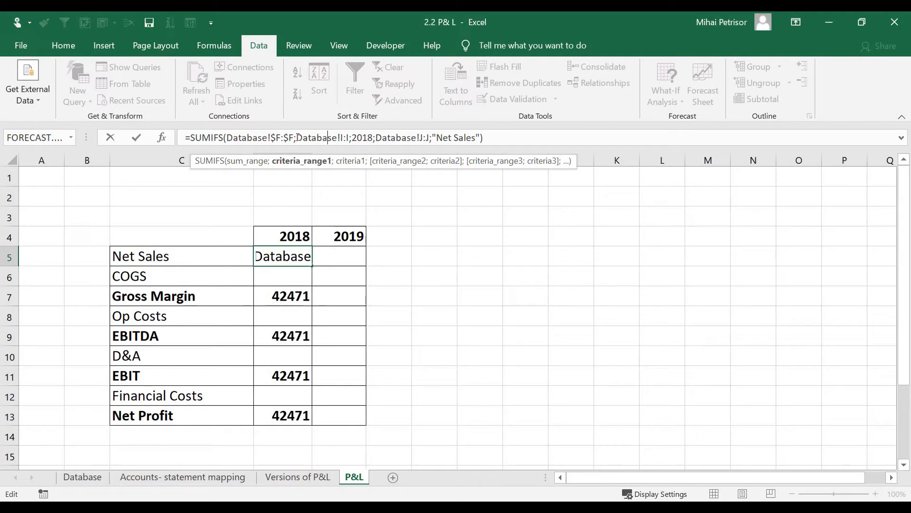
left_click_drag(298, 137, 349, 139)
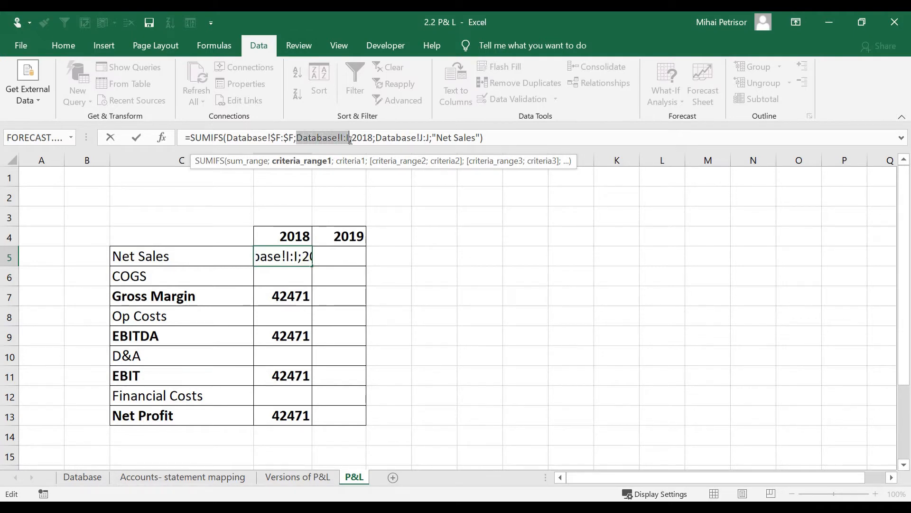
key("F4")
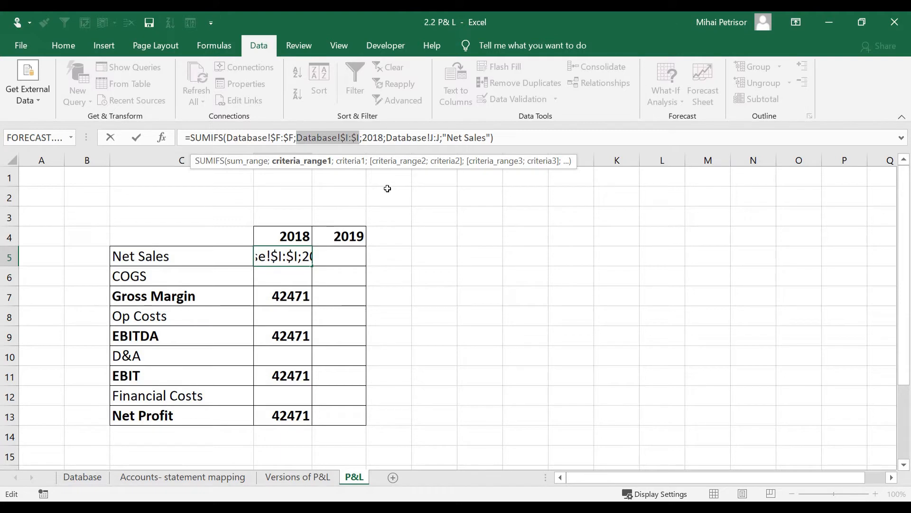
left_click(367, 138)
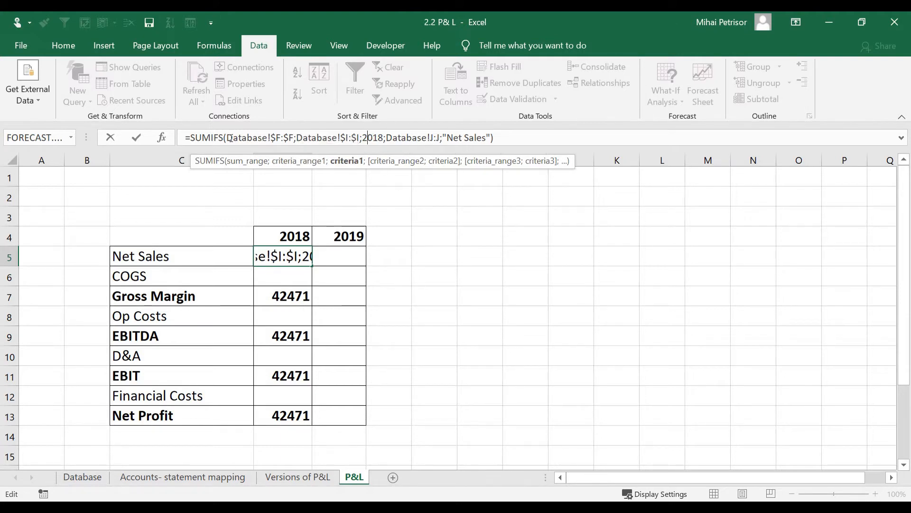
Step: Select the hard-coded 2018 criterion in D5's formula
left_click_drag(227, 138, 345, 138)
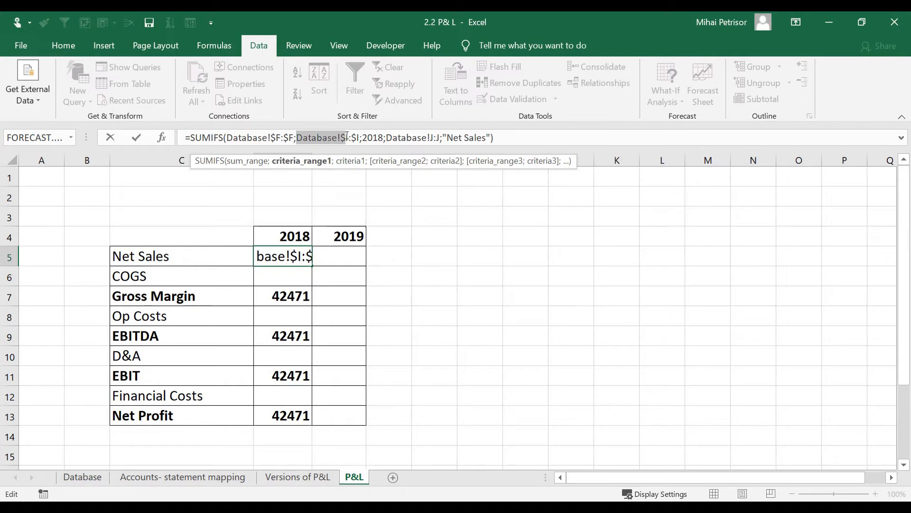
left_click(356, 138)
left_click(372, 138)
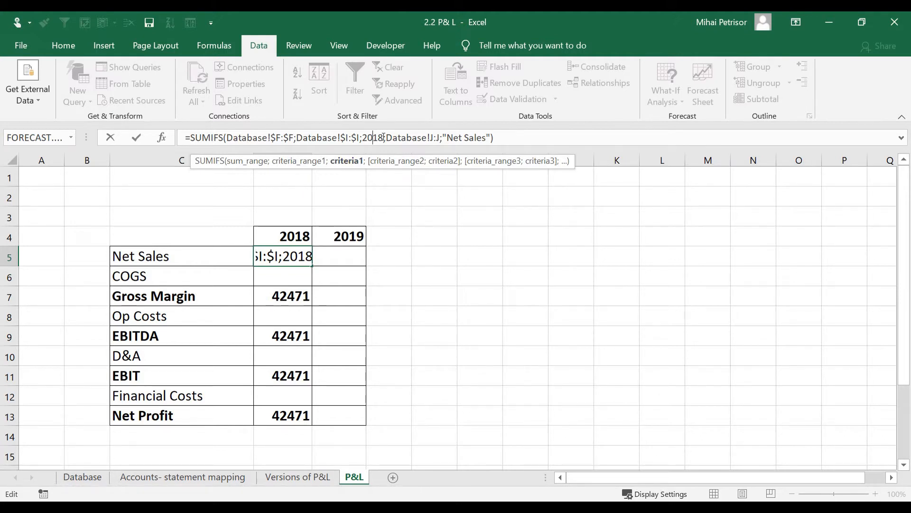
left_click_drag(383, 137, 366, 135)
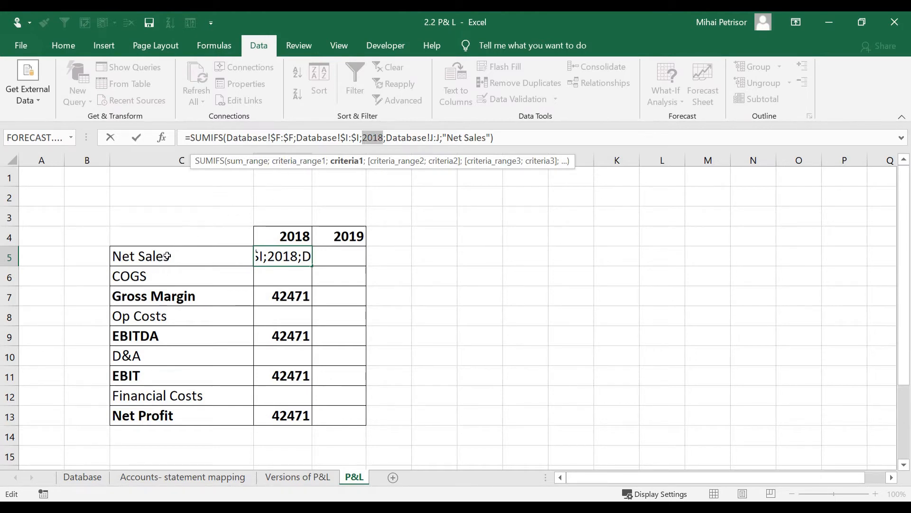
Step: Replace the hard-coded 2018 in D5's SUMIFS with a reference to header cell D4
left_click(186, 256)
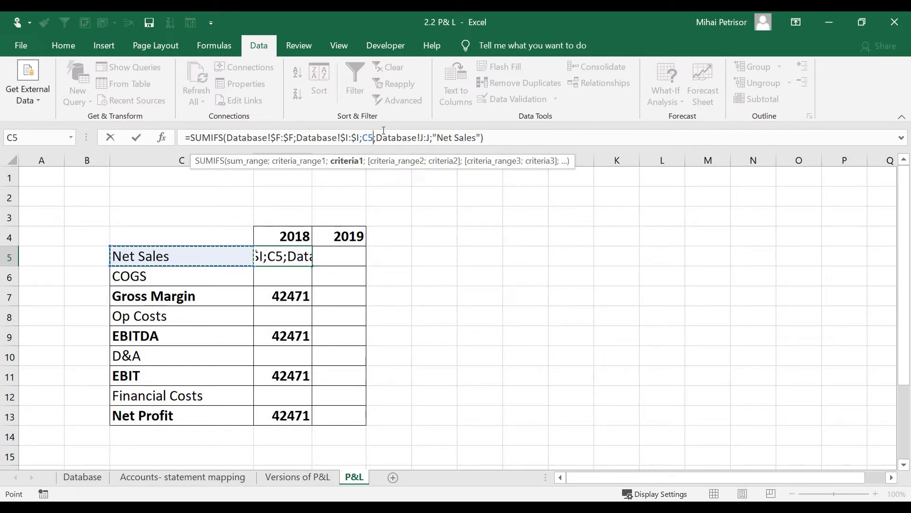
left_click(299, 235)
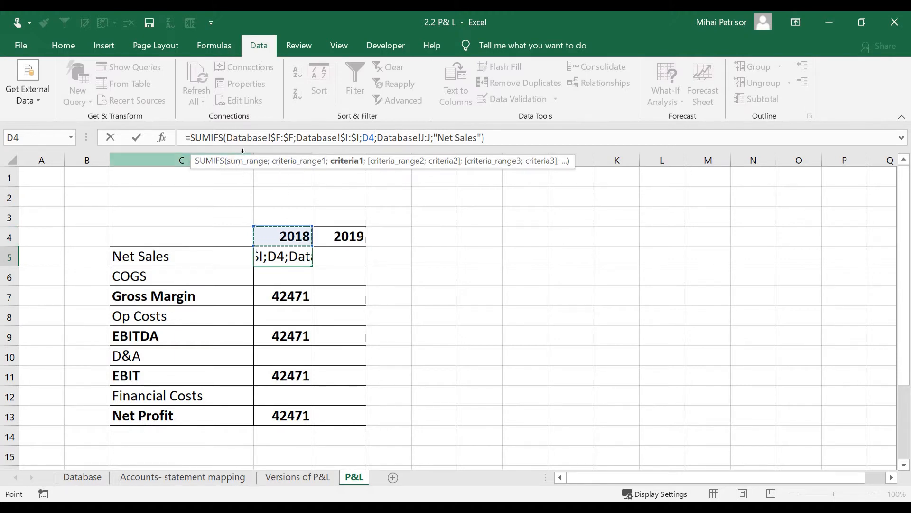
left_click_drag(572, 162, 402, 204)
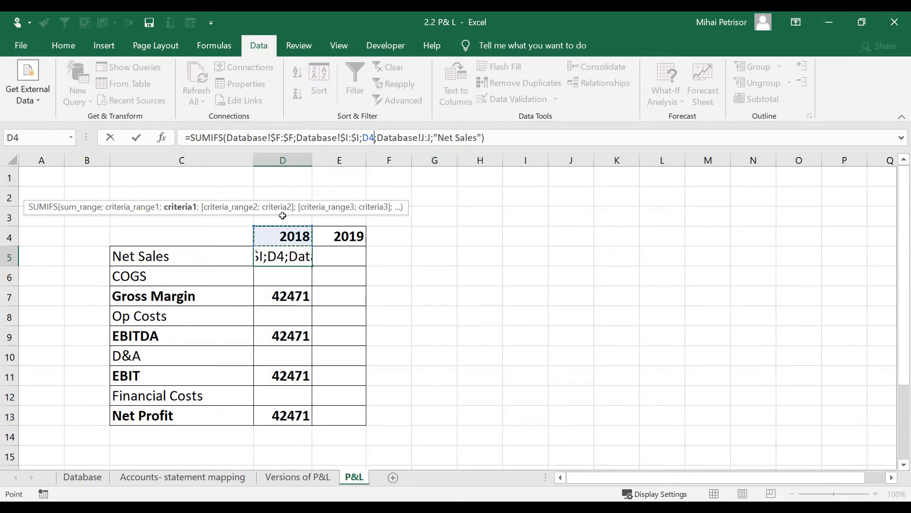
key("F2")
key("Left")
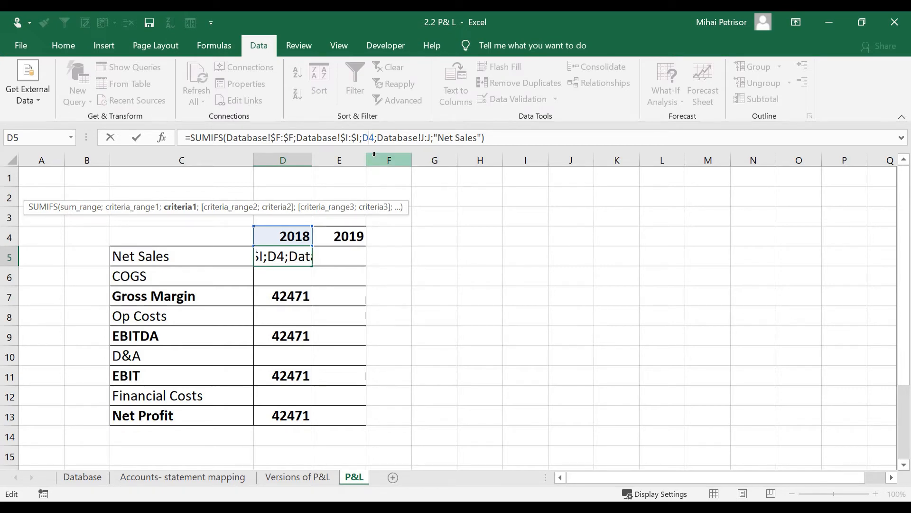
Step: Change the year criterion reference to D$4, locking only row 4
key("F4")
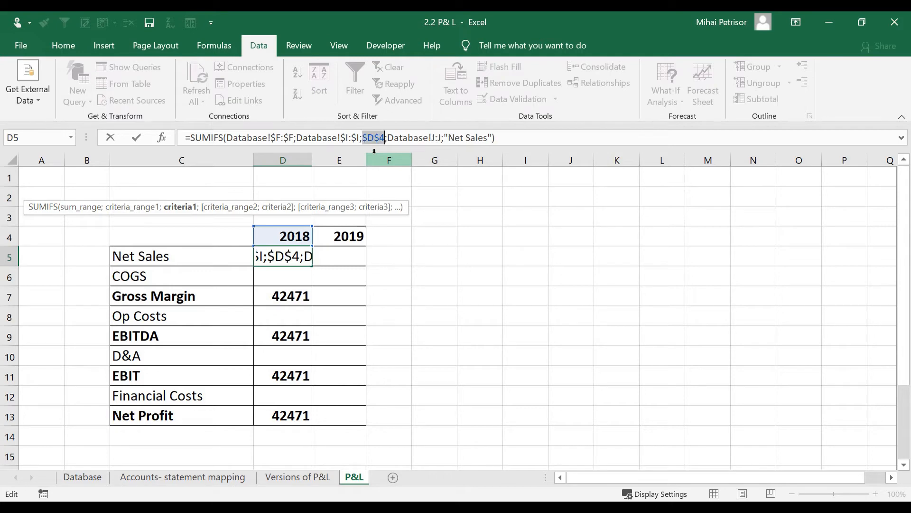
key("F4")
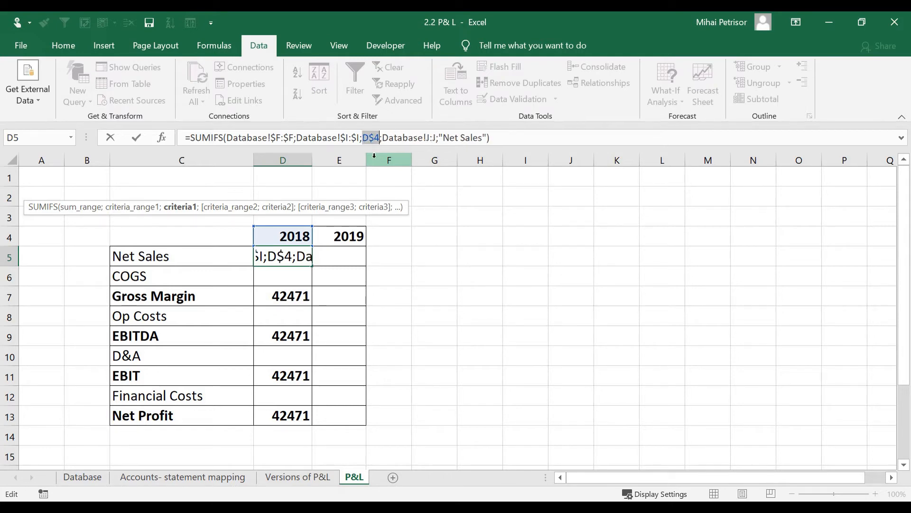
left_click(375, 137)
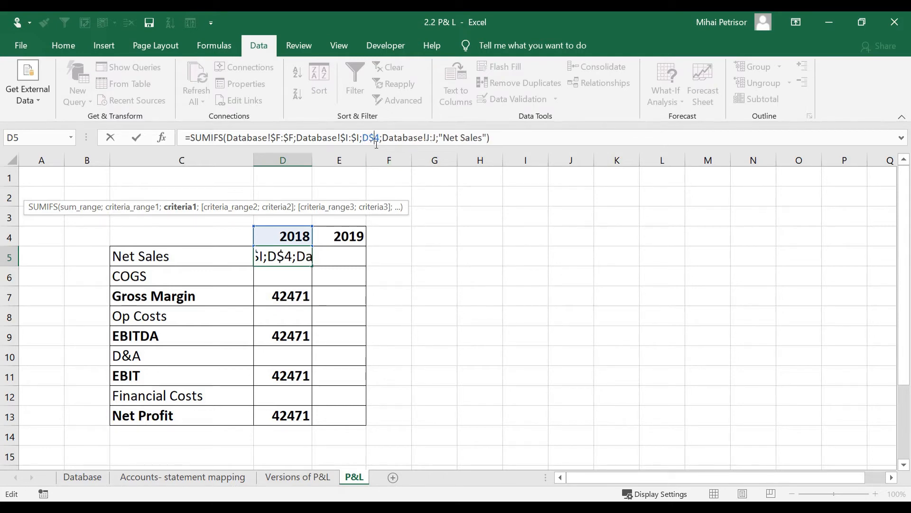
left_click_drag(374, 136, 379, 135)
Step: Make the P&L range absolute as Database!$J:$J and select the "Net Sales" criterion
left_click(393, 138)
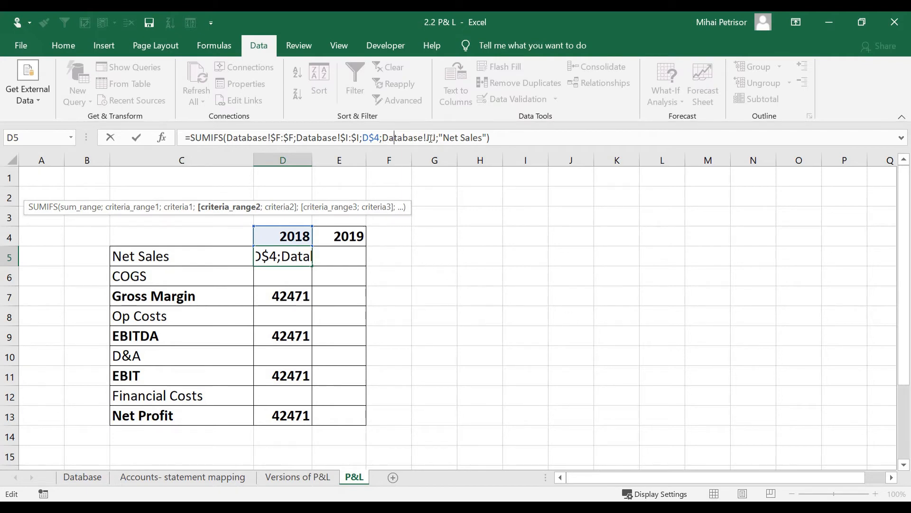
left_click_drag(382, 138, 436, 136)
key("F4")
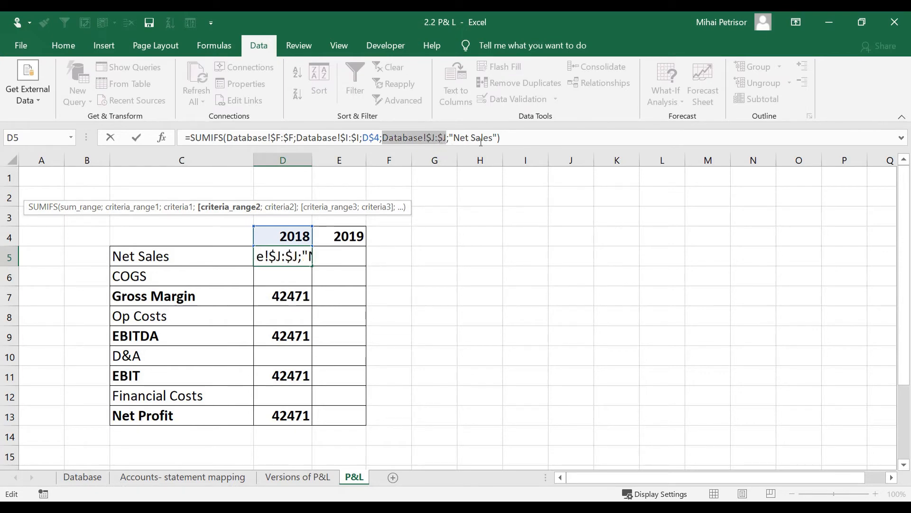
left_click(469, 137)
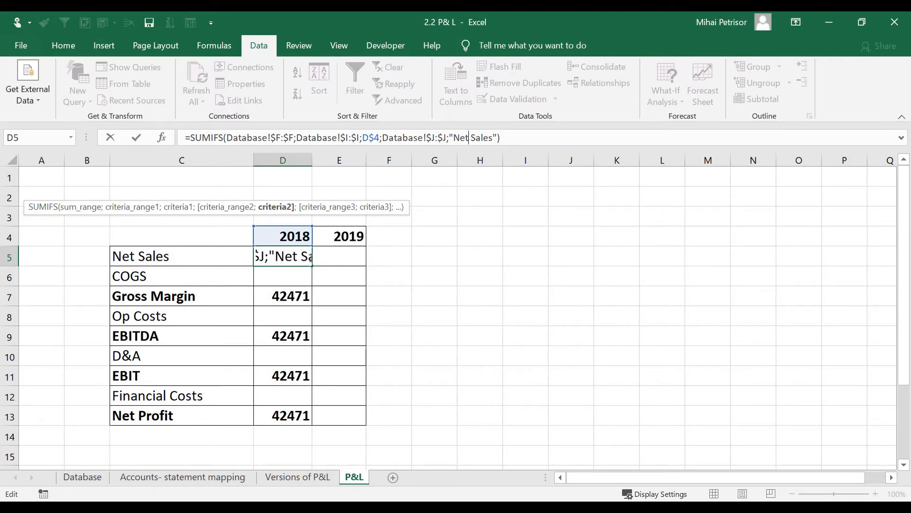
left_click_drag(450, 137, 498, 137)
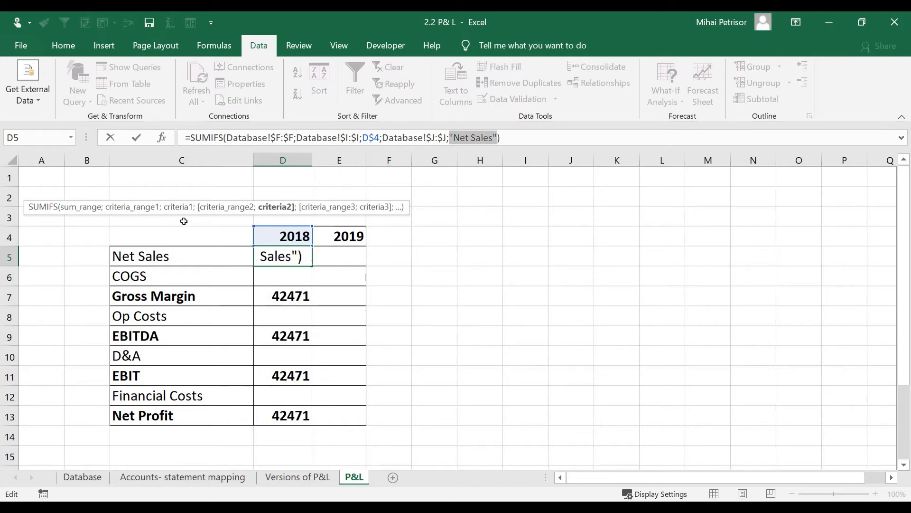
Step: Replace "Net Sales" with $C5 in D5's SUMIFS and commit it, still returning 42471
left_click(197, 257)
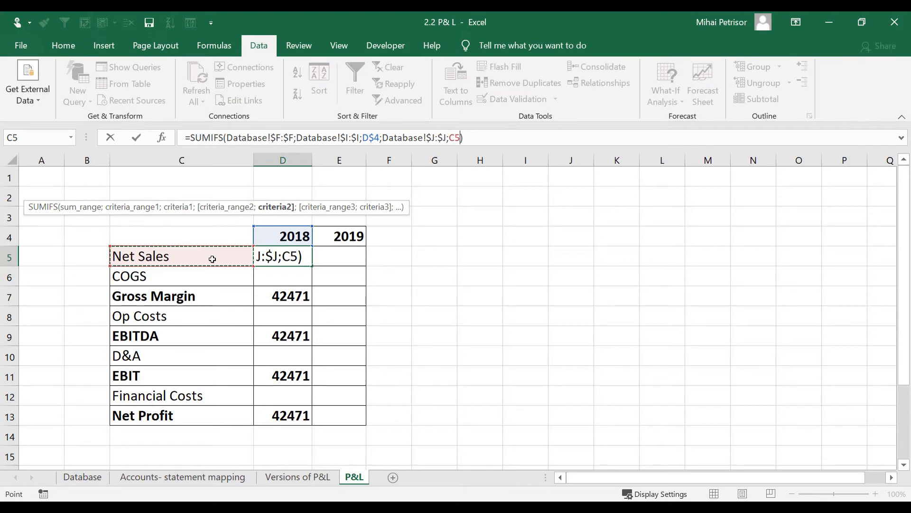
key("F2")
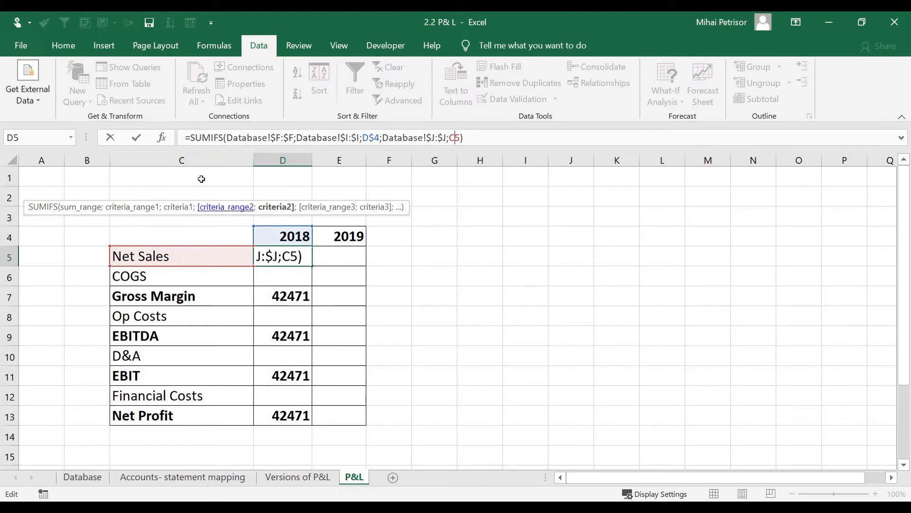
key("F4")
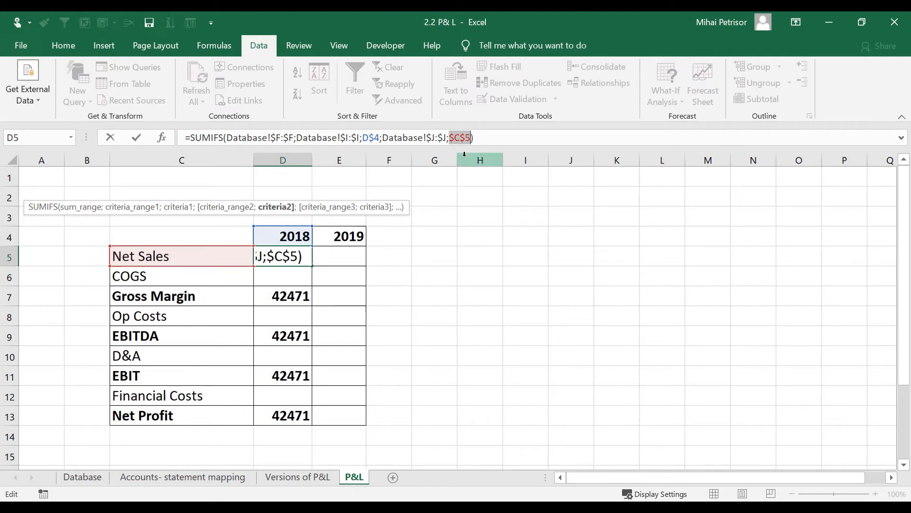
key("F4")
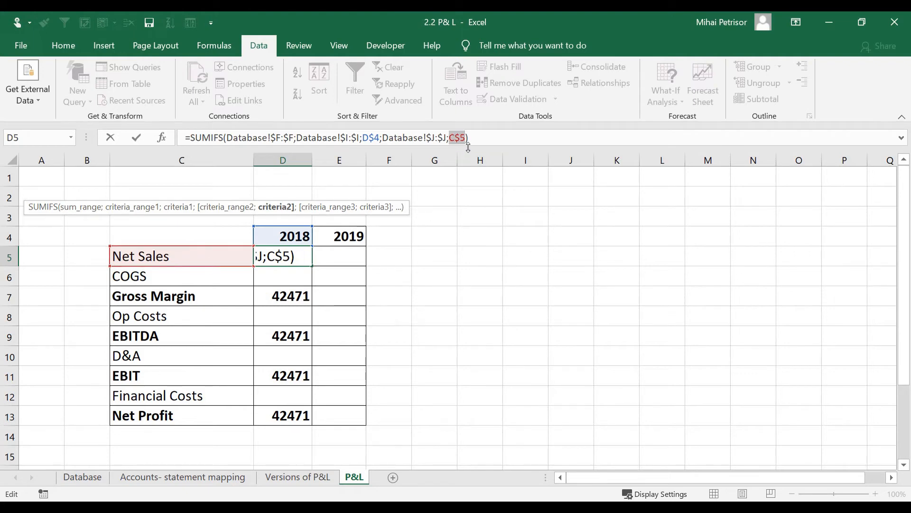
key("F4")
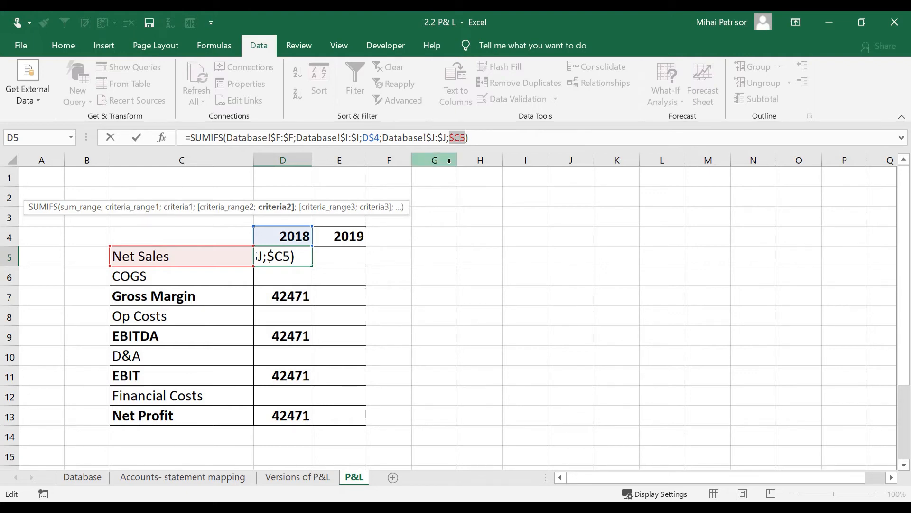
key("Return")
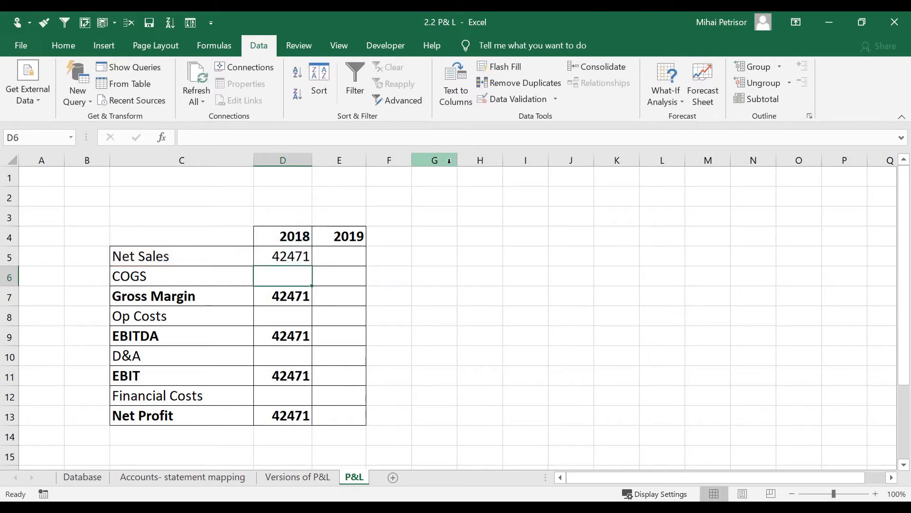
Step: Copy D5's formula to E5 and verify it uses E$4 and $C5, returning 51279
left_click(291, 254)
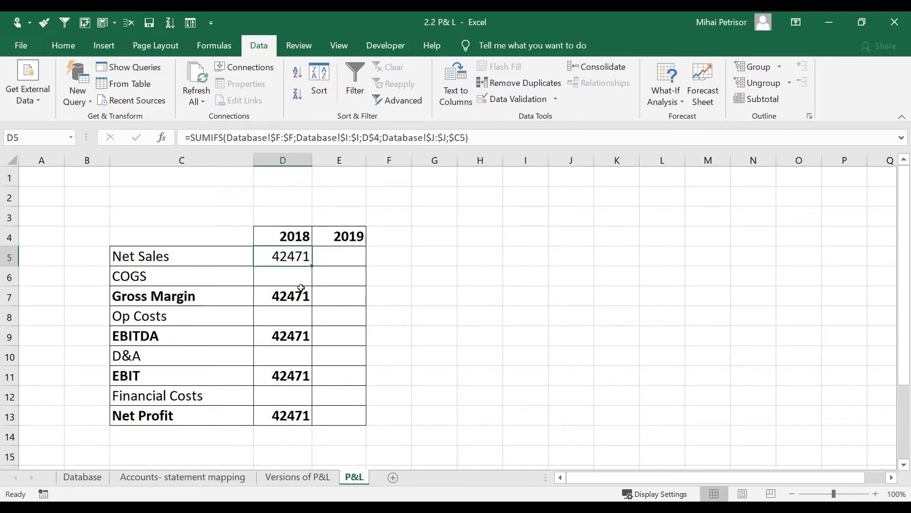
left_click_drag(311, 266, 354, 267)
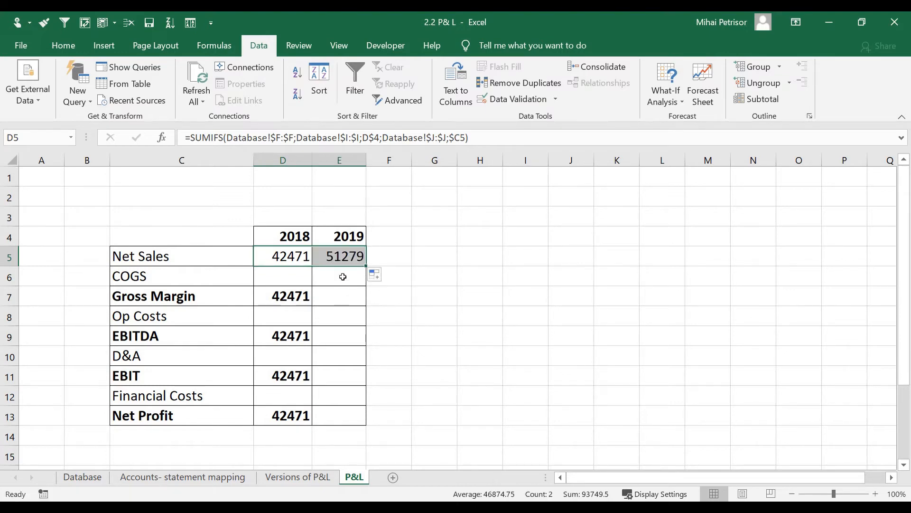
left_click(344, 257)
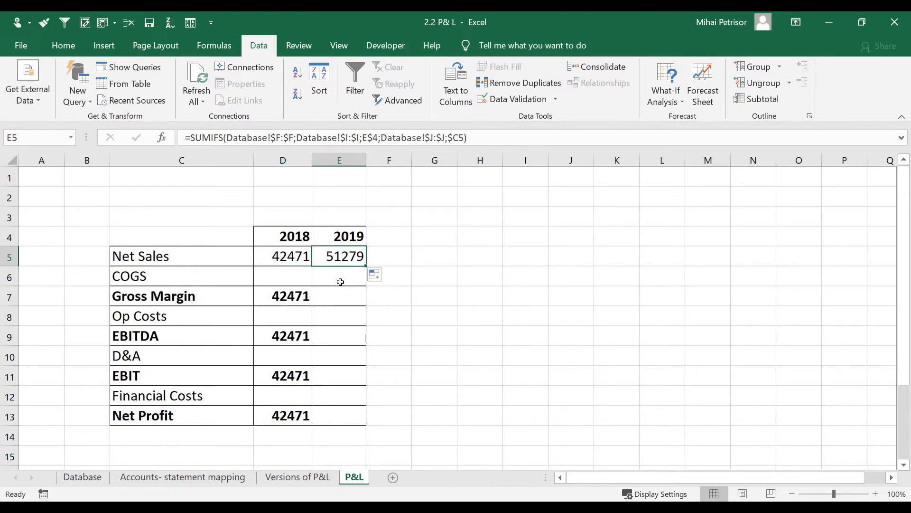
double_click(345, 256)
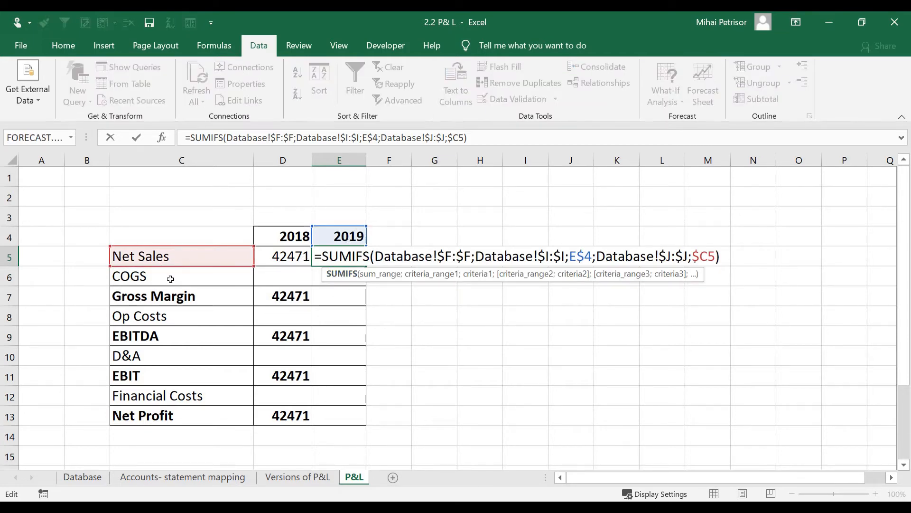
key("Return")
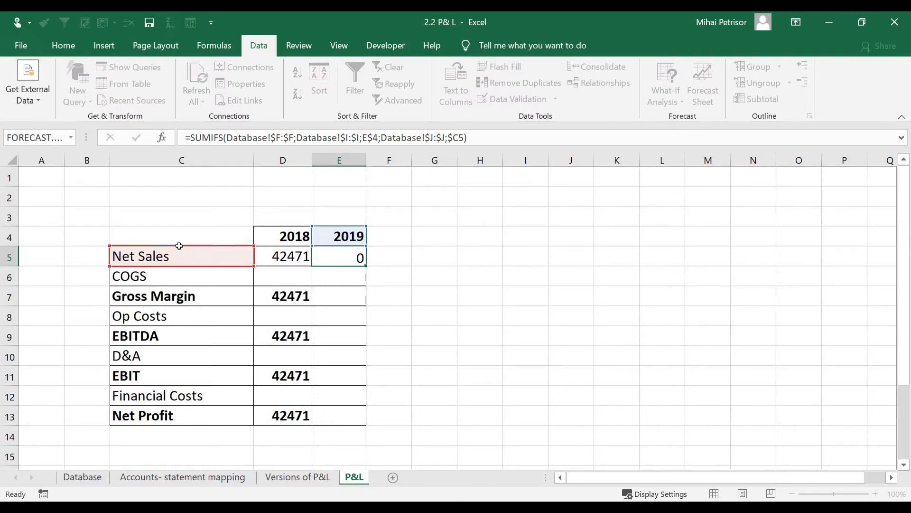
left_click(340, 263)
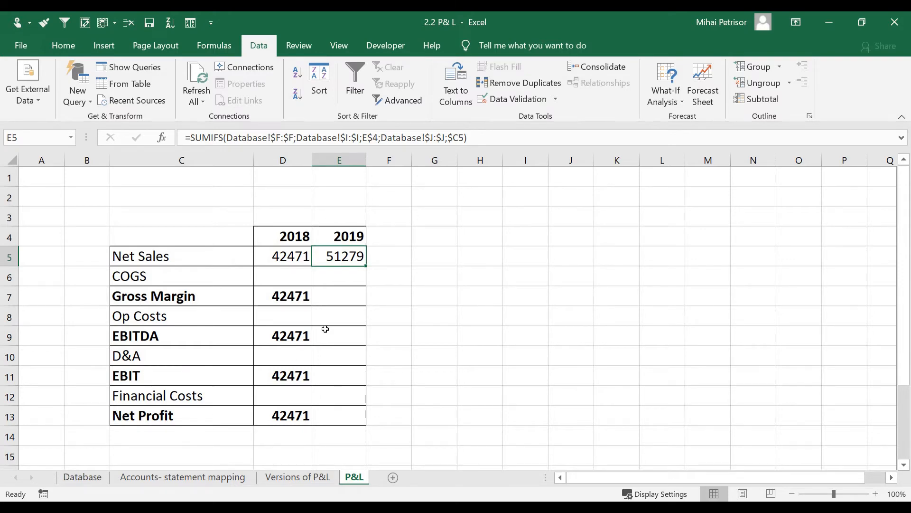
Step: Filter the Database sheet to P&L Net Sales and Year 2019
left_click(88, 479)
left_click(552, 175)
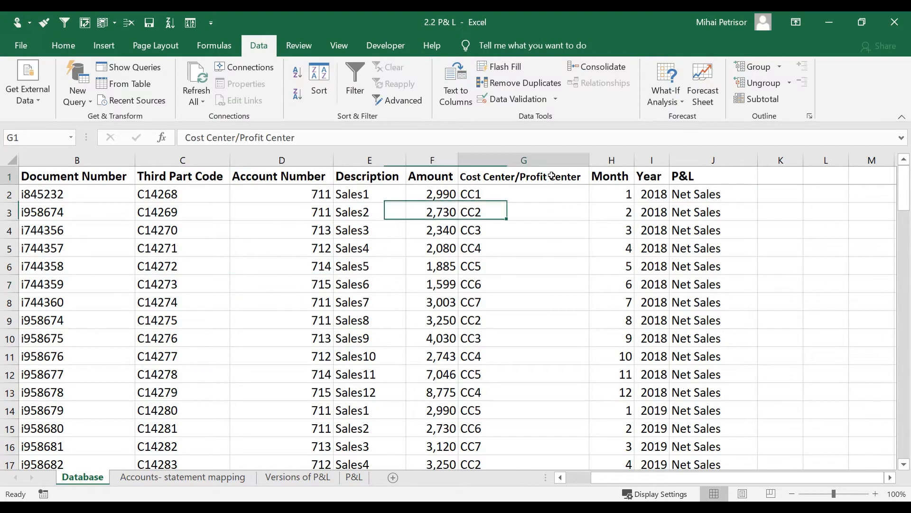
key("ctrl+shift+l")
left_click(752, 178)
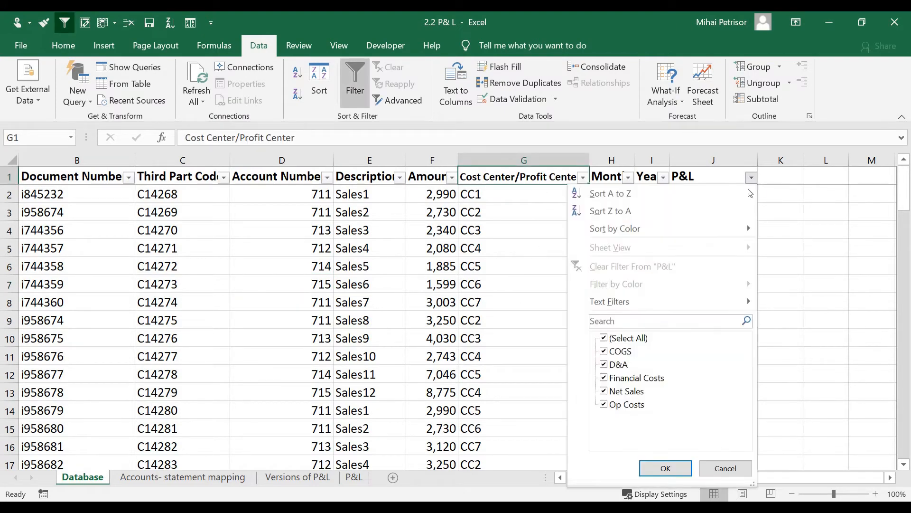
left_click(617, 338)
left_click(617, 391)
left_click(665, 468)
left_click(663, 178)
left_click(530, 338)
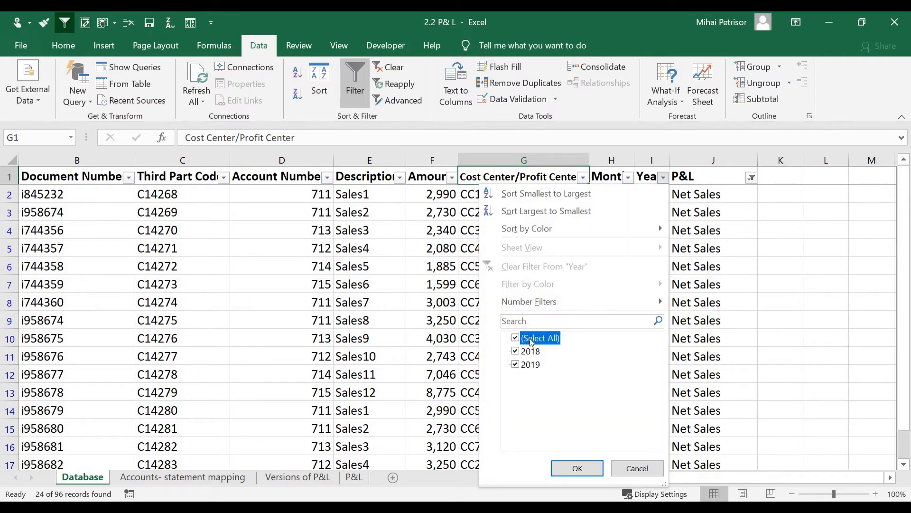
left_click(527, 365)
left_click(577, 468)
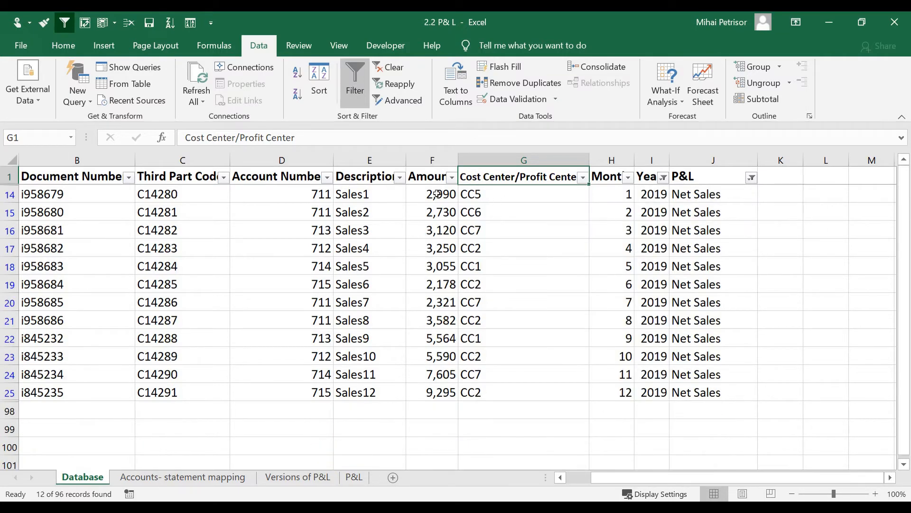
Step: Select the filtered 2019 amounts to confirm 51,279 matches E5
left_click_drag(437, 195, 440, 397)
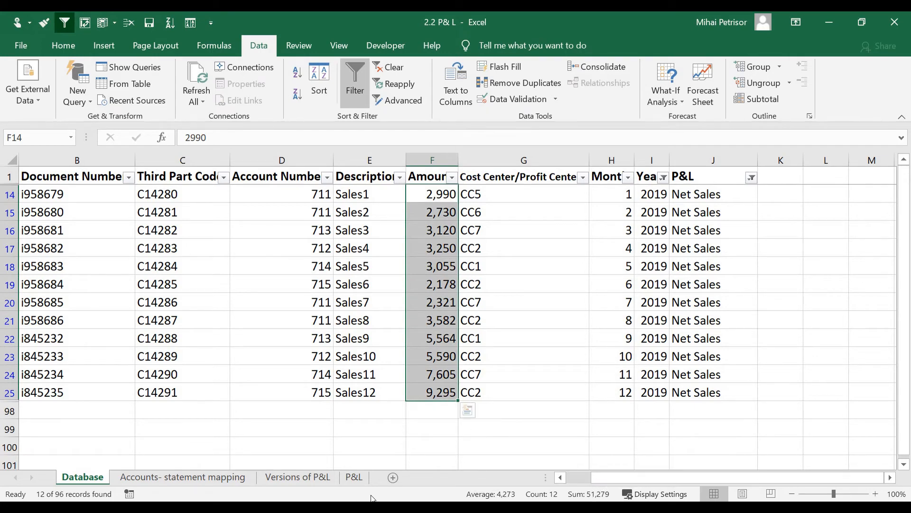
left_click(344, 477)
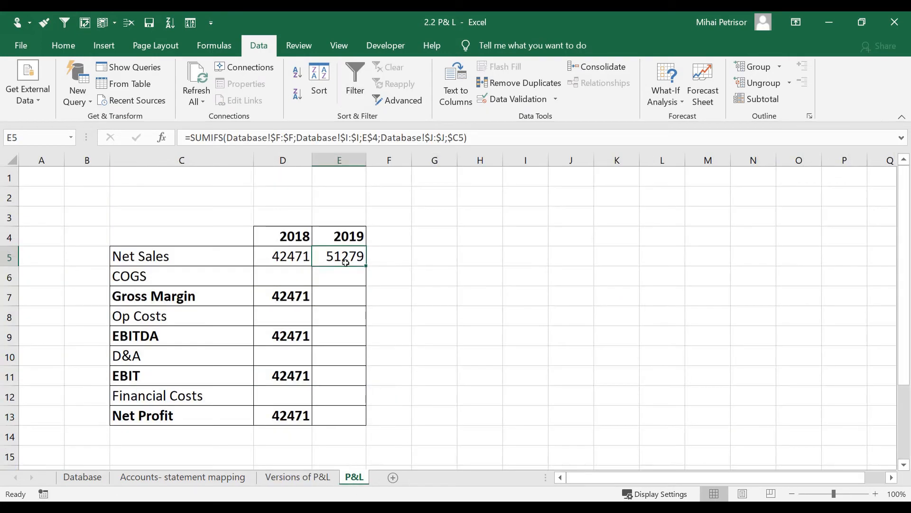
left_click(83, 477)
scroll(547, 285, "up", 4)
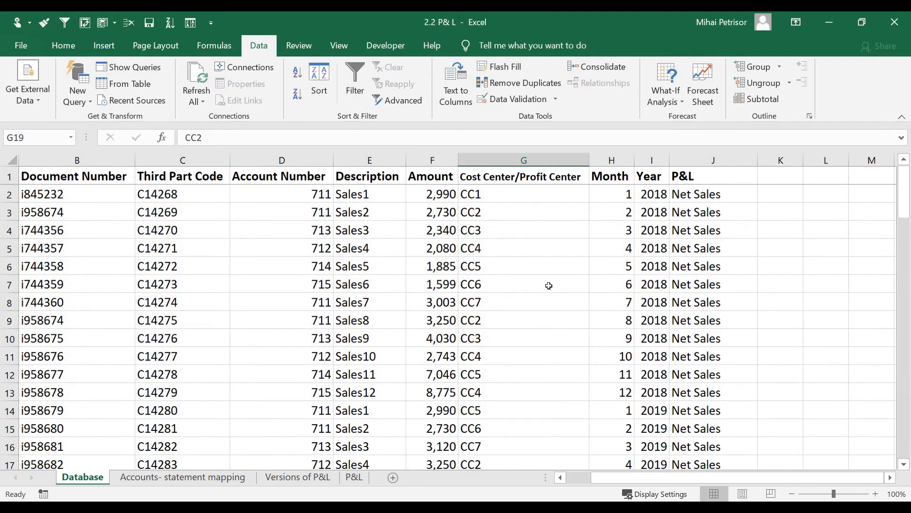
Step: Fill D5:E5 down to the COGS row, giving 37711.1 for 2018 and 45756 for 2019
left_click(354, 477)
left_click(342, 276)
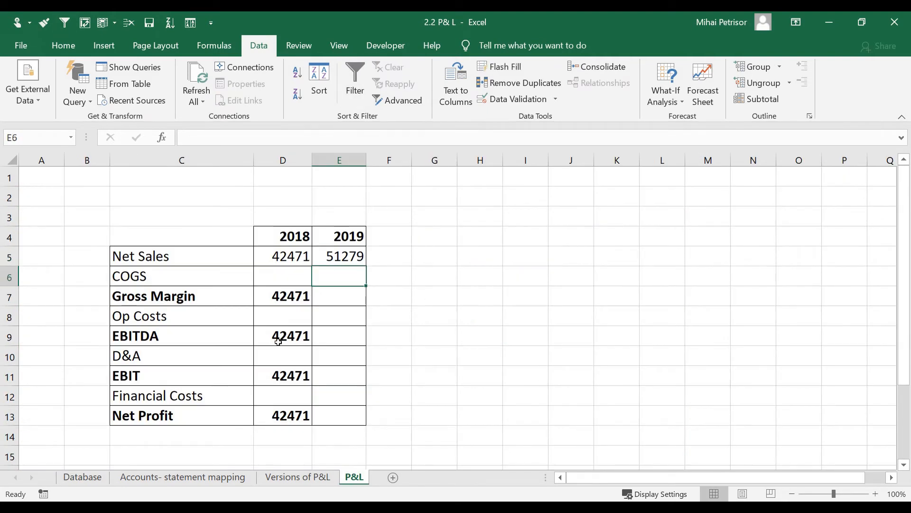
left_click(284, 262)
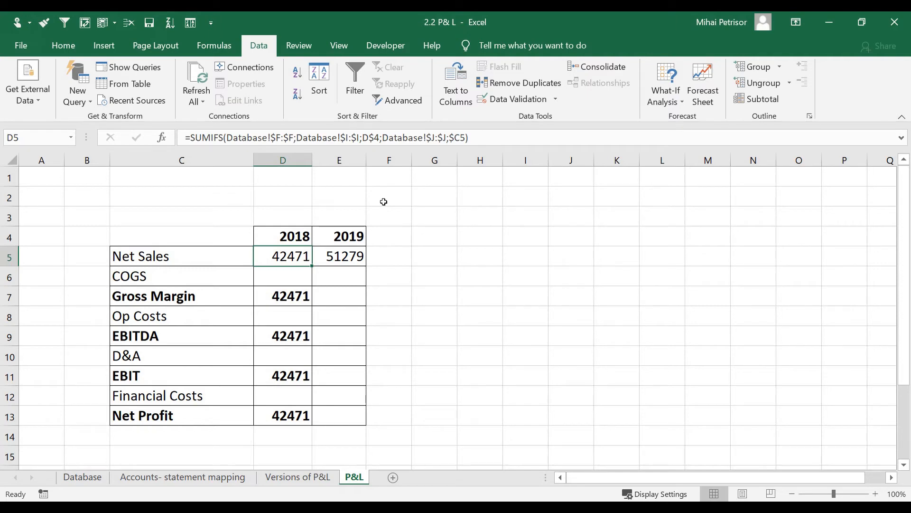
left_click(300, 277)
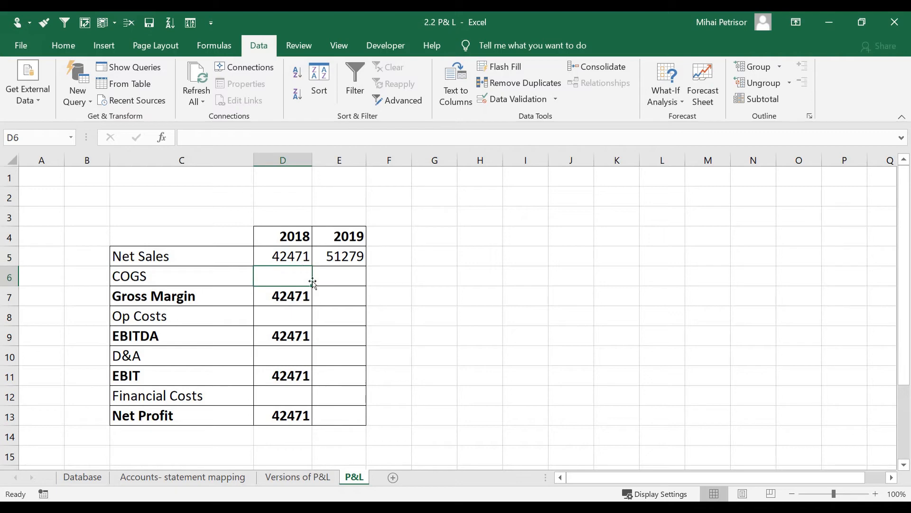
left_click_drag(301, 262, 366, 286)
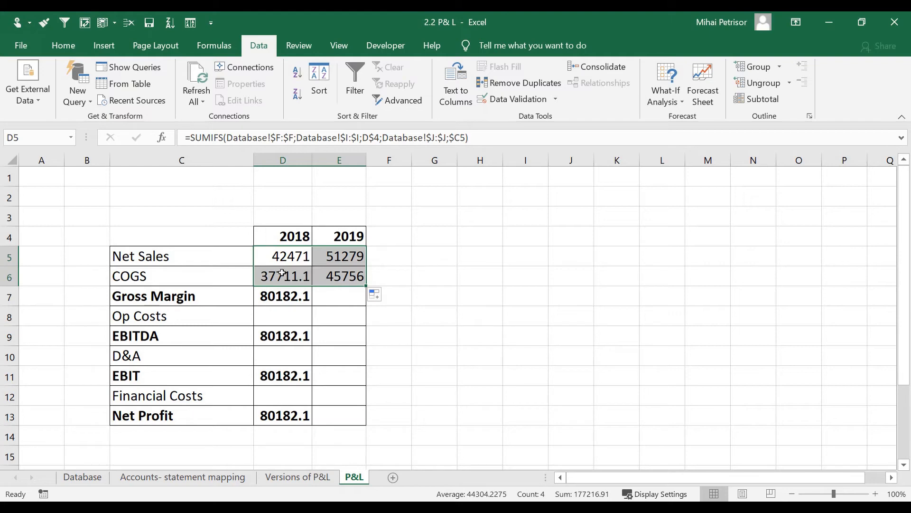
left_click_drag(282, 257, 337, 415)
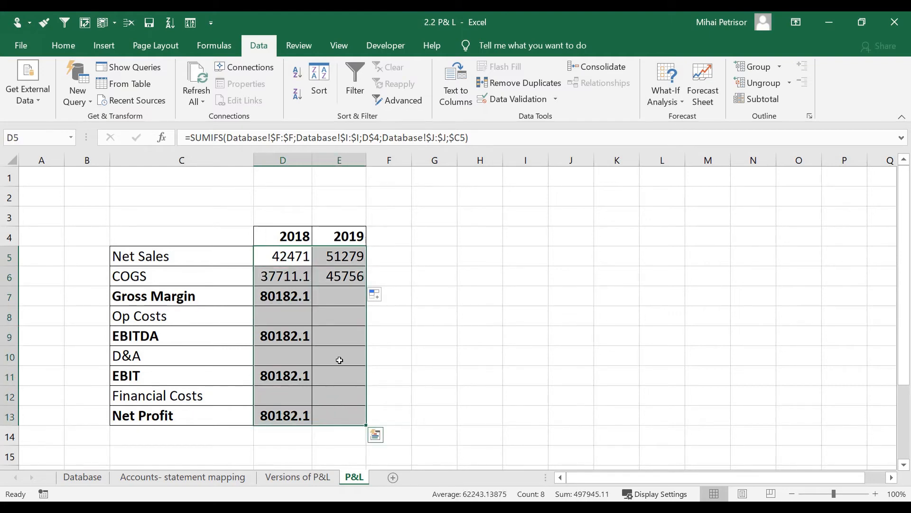
Step: Apply the Number format to the values and reduce their decimal places
left_click(63, 45)
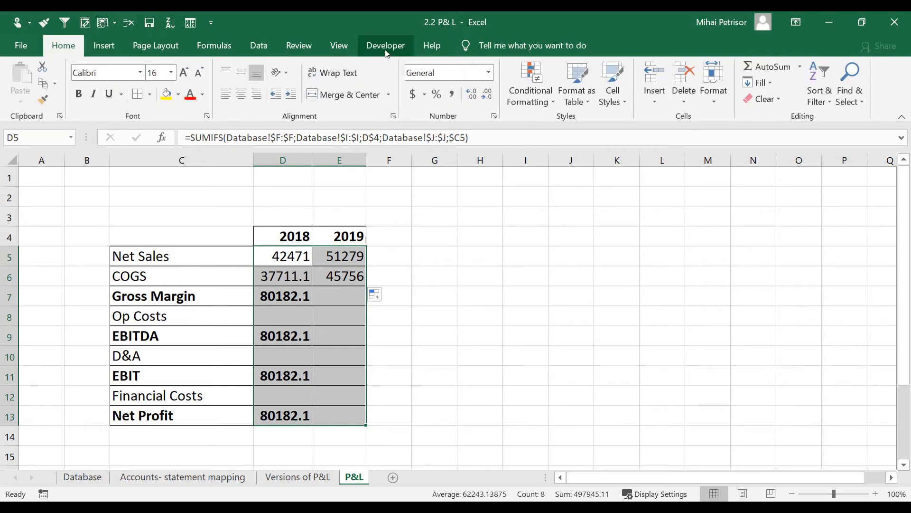
left_click(489, 74)
left_click(488, 128)
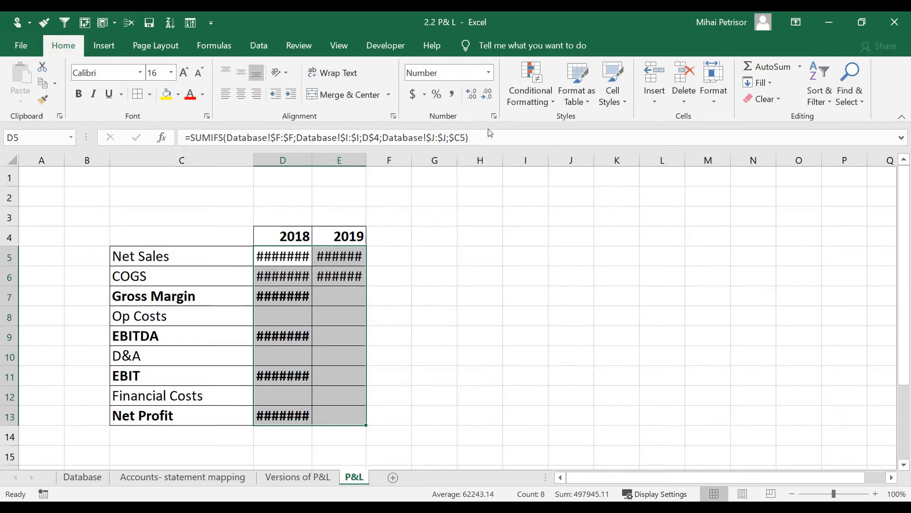
left_click(487, 94)
left_click(487, 94)
left_click(432, 257)
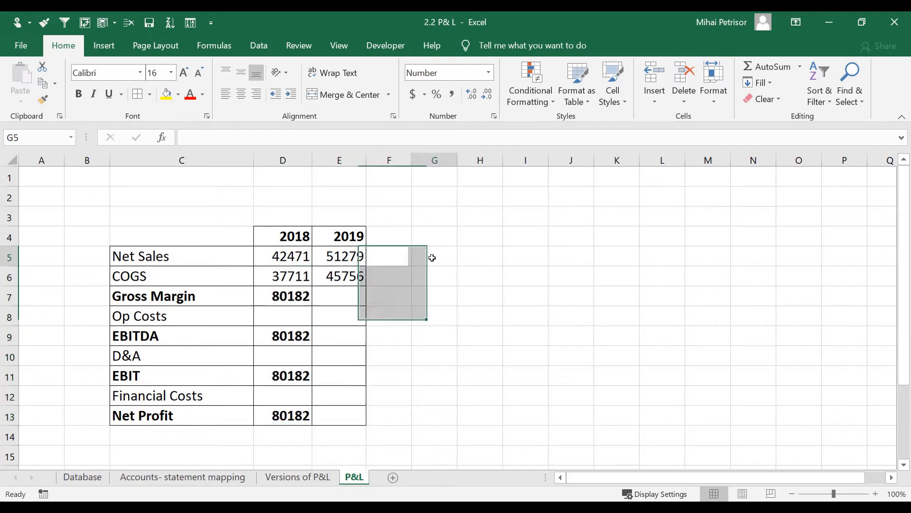
Step: Give D5:E13 thousands separators and no decimals, e.g. 42,471 and 37,711
left_click_drag(275, 261, 333, 435)
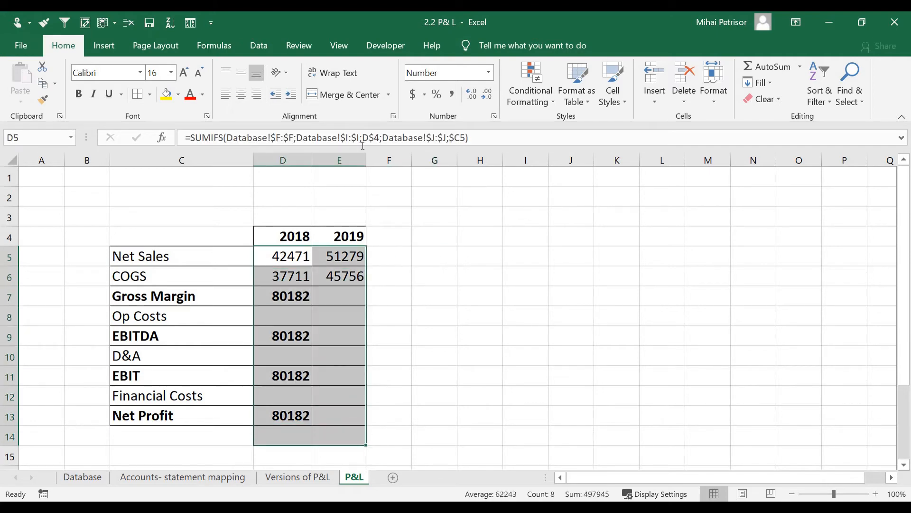
left_click(428, 287)
left_click_drag(297, 259, 346, 415)
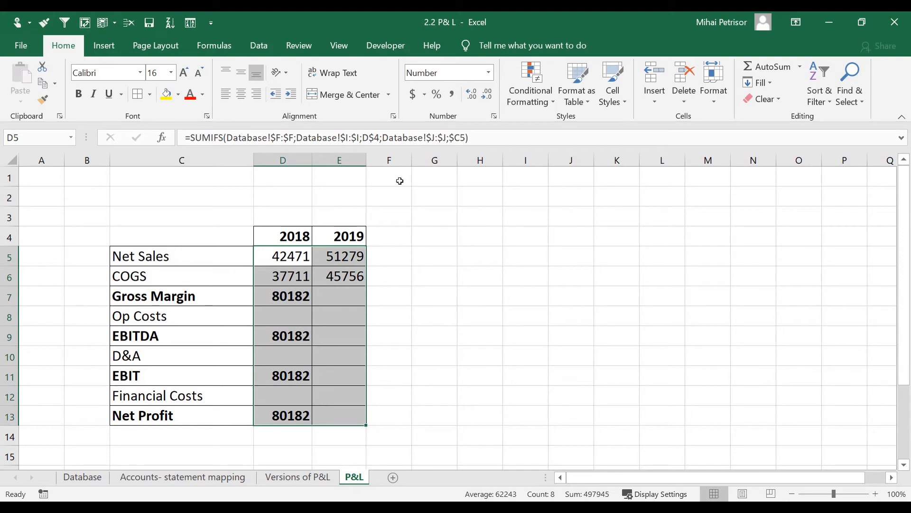
left_click_drag(268, 259, 343, 415)
key("ctrl+shift+1")
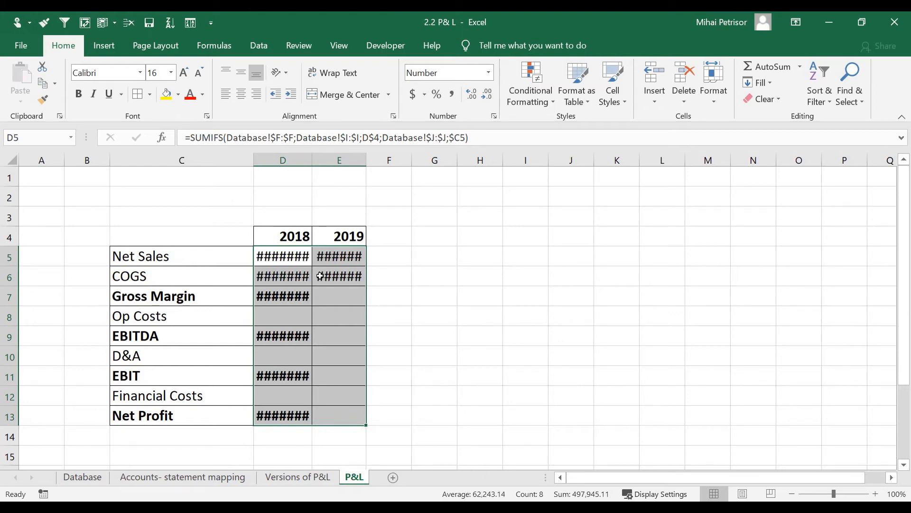
double_click(486, 102)
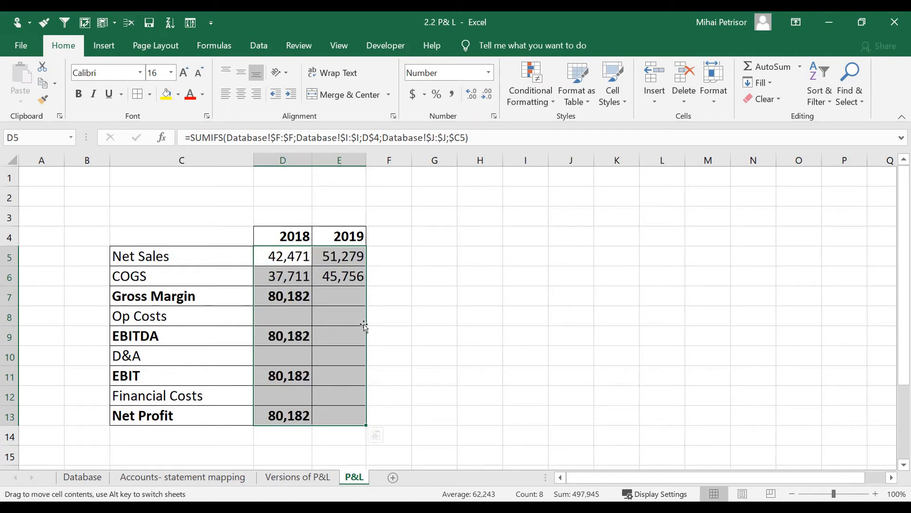
Step: Check the 2018 and 2019 Net Sales formulas
left_click(338, 382)
left_click(303, 259)
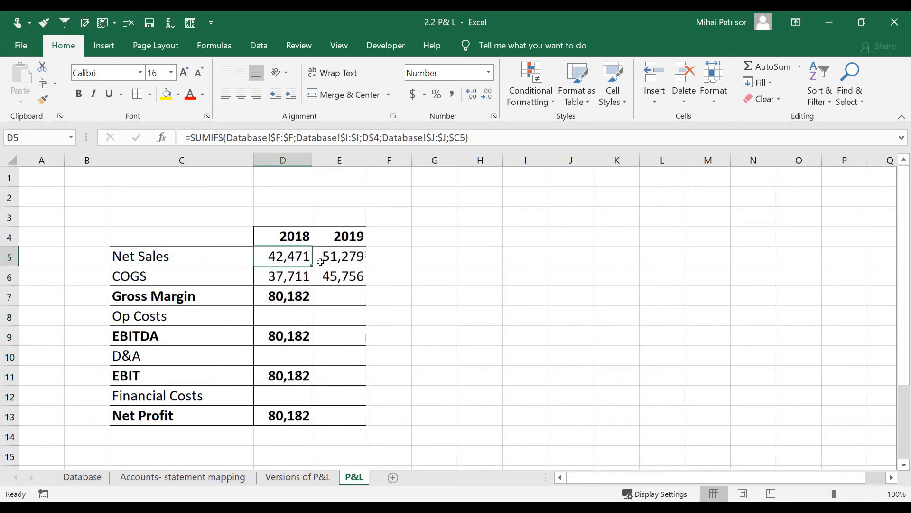
left_click(338, 264)
left_click(408, 309)
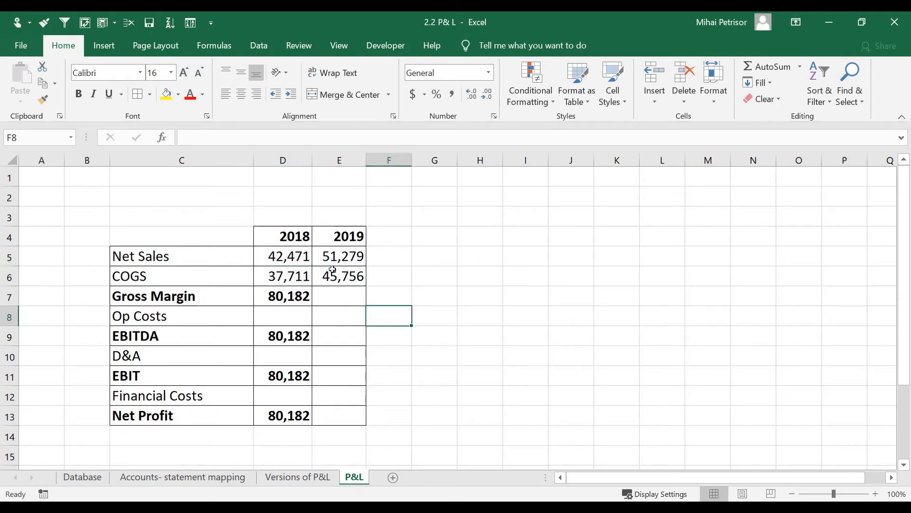
left_click(291, 274)
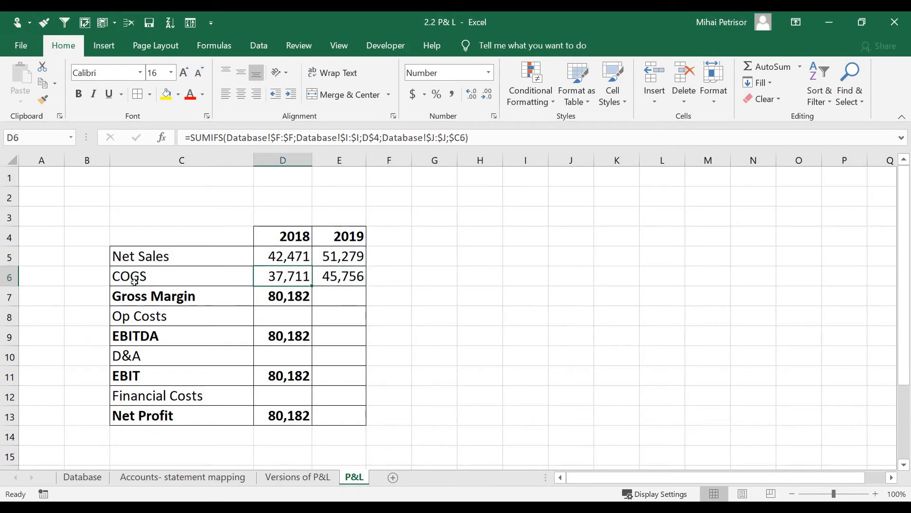
double_click(285, 276)
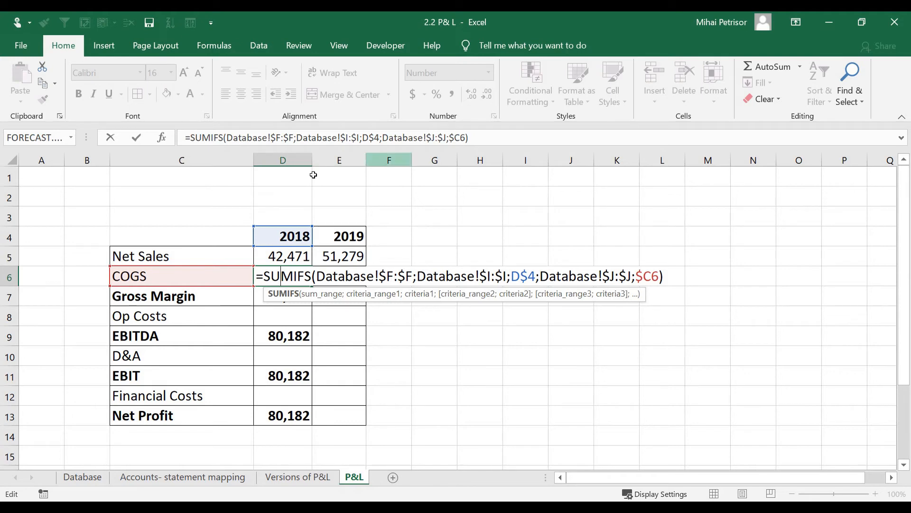
key("Return")
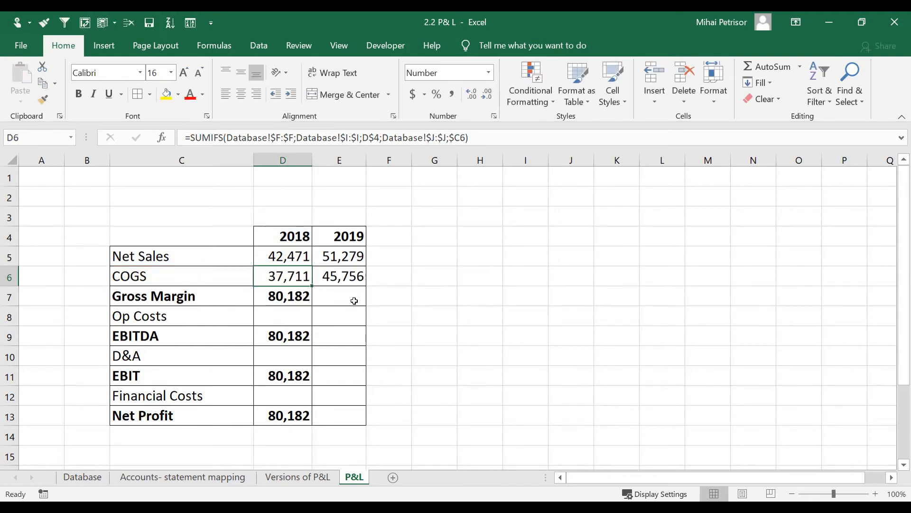
double_click(350, 277)
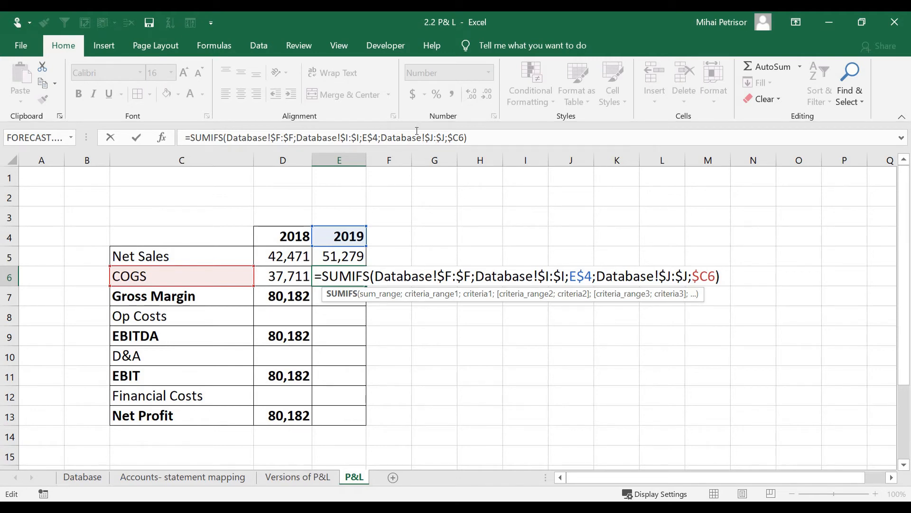
key("ctrl+Return")
left_click(279, 279)
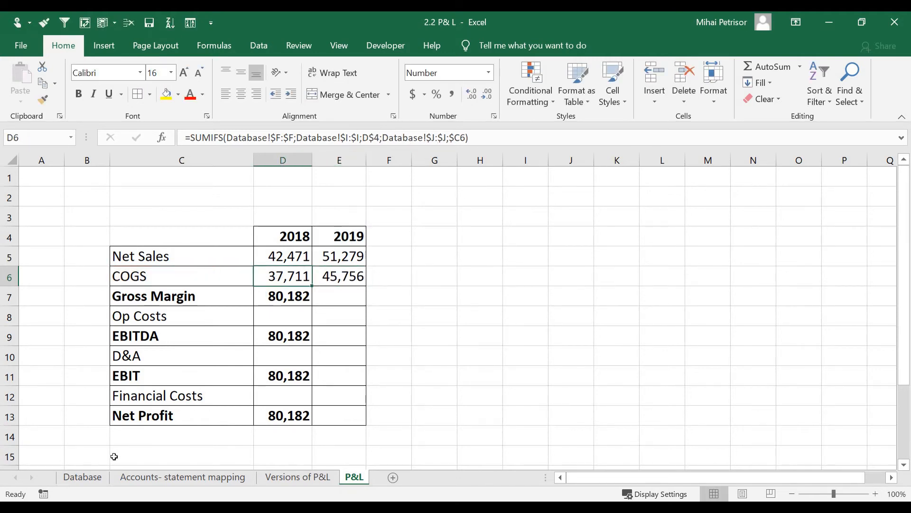
left_click(81, 477)
Step: Turn on AutoFilter on the Database sheet and filter P&L to COGS only
left_click(499, 176)
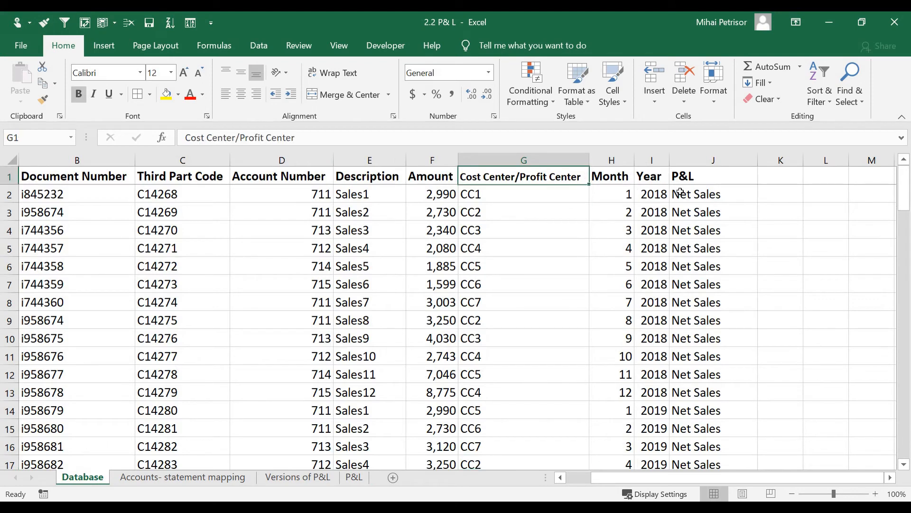
key("ctrl+shift+l")
left_click(751, 177)
left_click(619, 337)
left_click(622, 352)
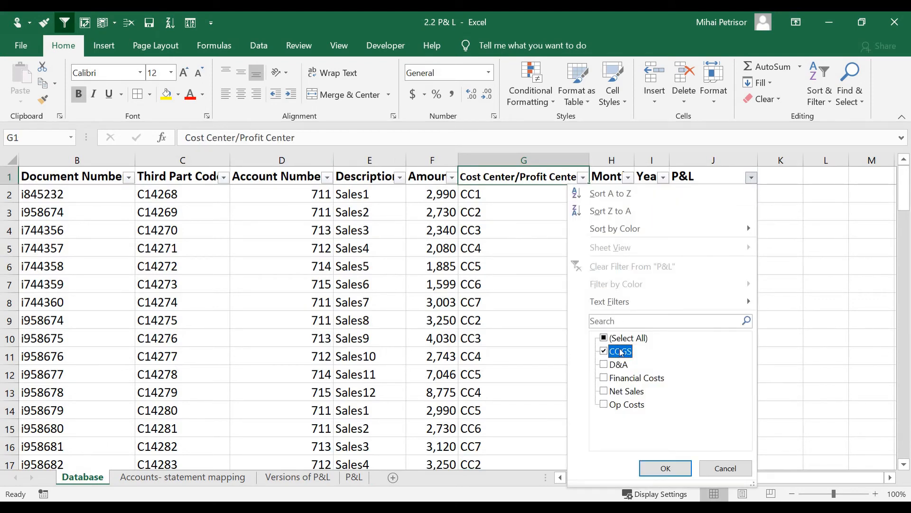
left_click(676, 474)
Step: Filter Year to 2018 and confirm the COGS amounts total 37,711
left_click(663, 177)
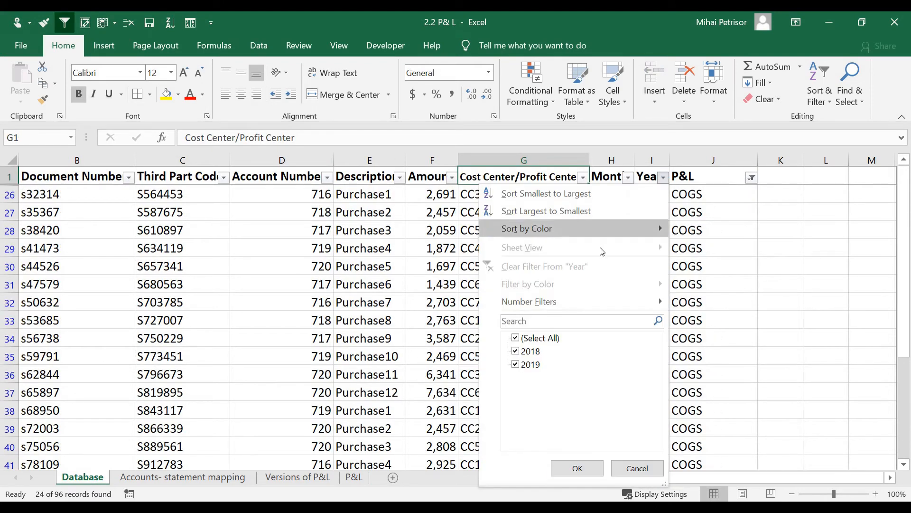
left_click(516, 338)
left_click(515, 352)
left_click(577, 468)
left_click_drag(442, 193, 444, 393)
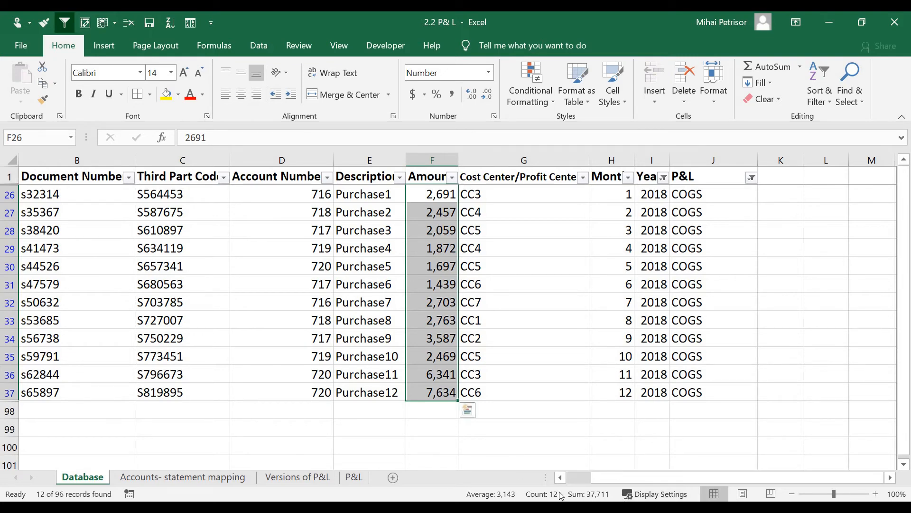
left_click(354, 476)
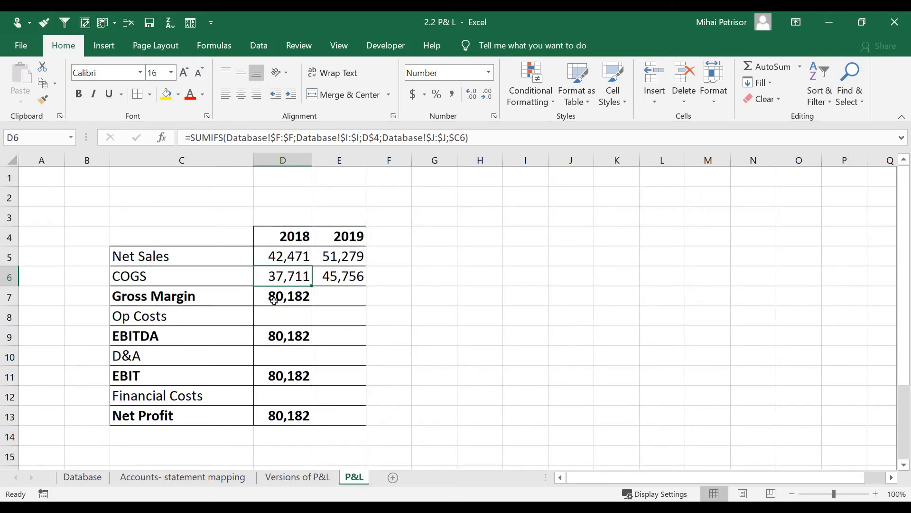
left_click(82, 477)
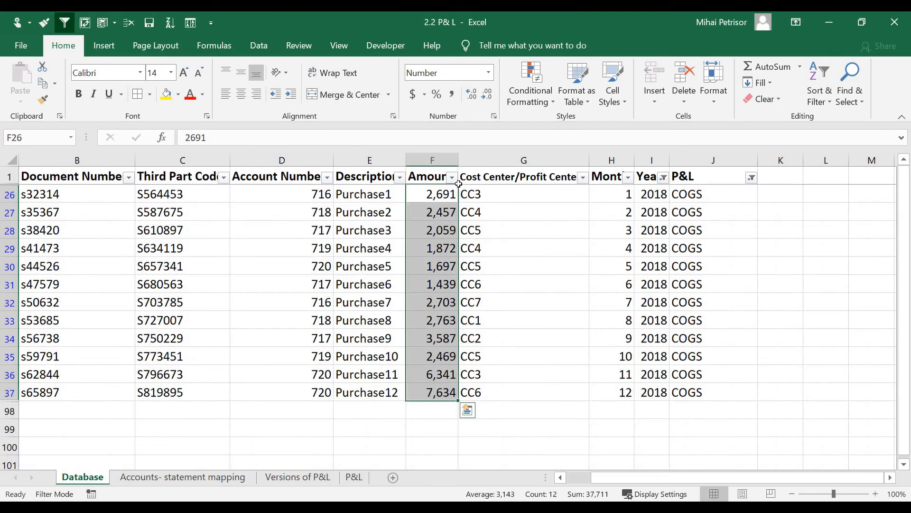
Step: Switch the Year filter to 2019 and confirm the COGS amounts total 45,756
left_click(453, 180)
left_click(695, 203)
left_click(663, 178)
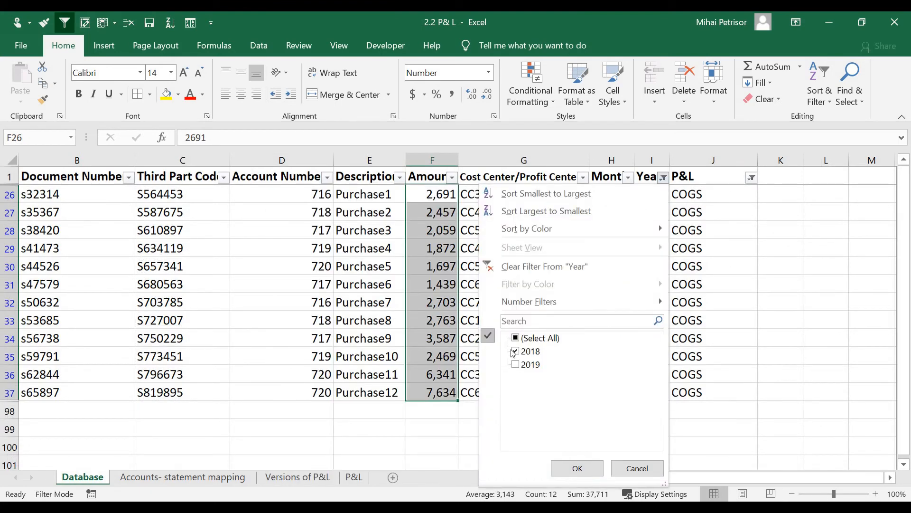
left_click(574, 467)
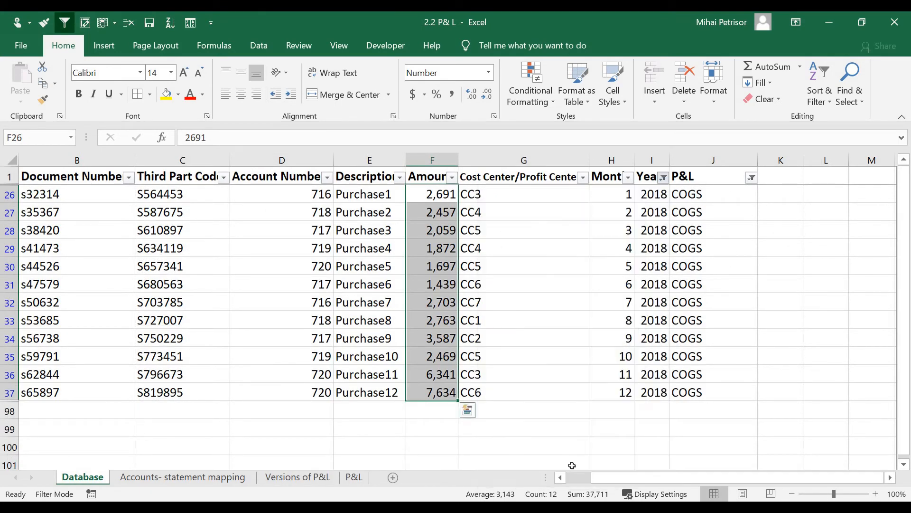
left_click_drag(448, 204, 437, 392)
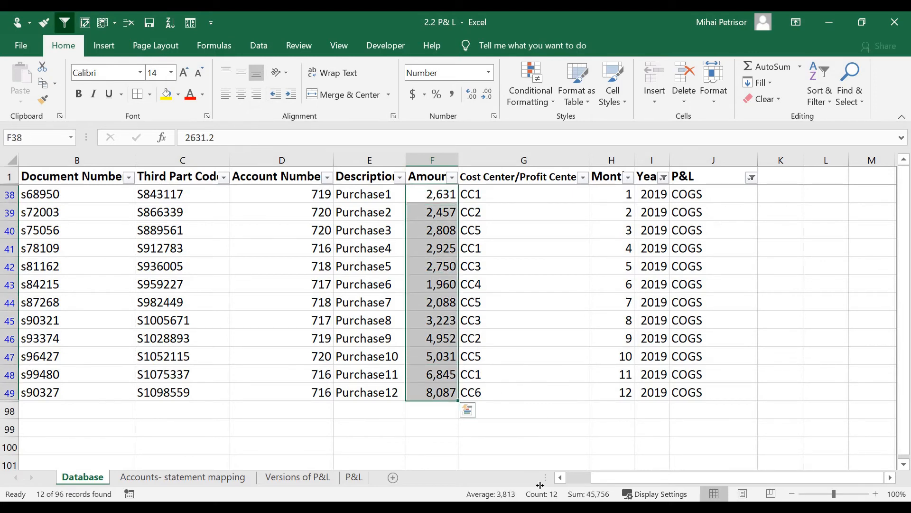
left_click(353, 477)
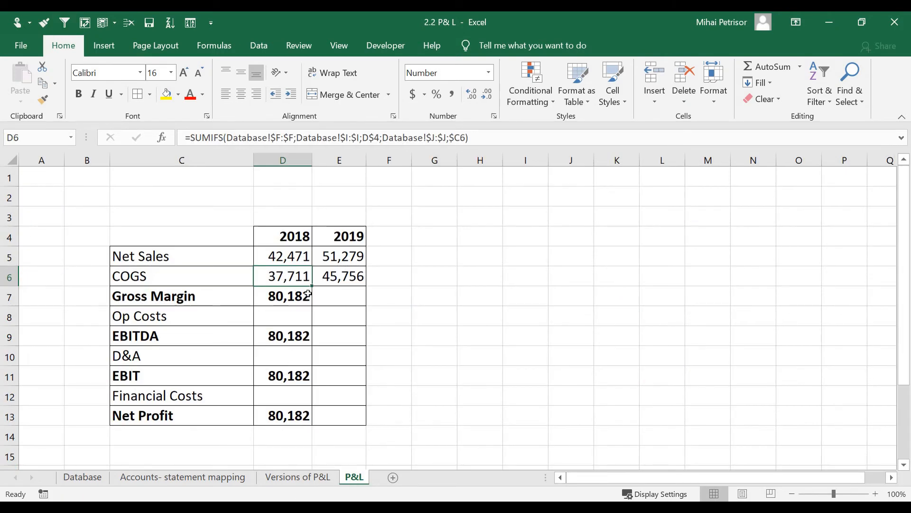
Step: Extend the Gross Margin sum into 2019 and compare its formula with 2018's
left_click(332, 278)
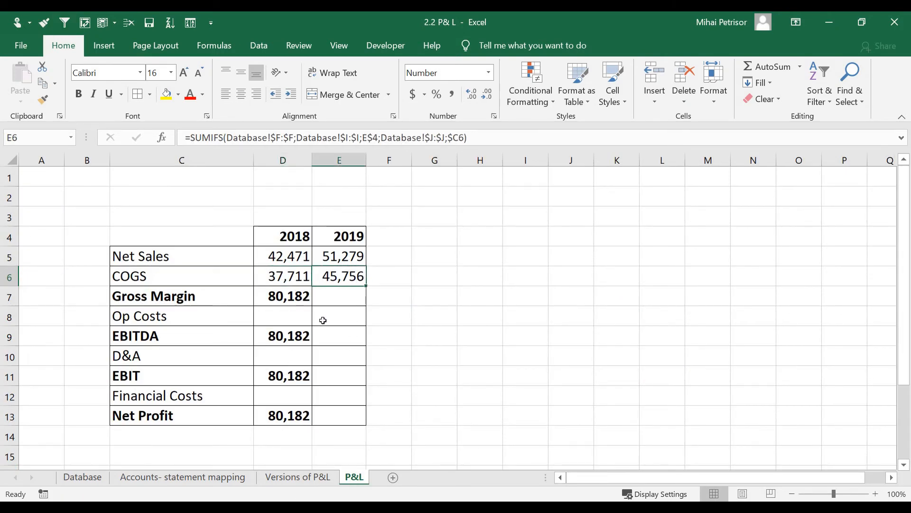
left_click(344, 299)
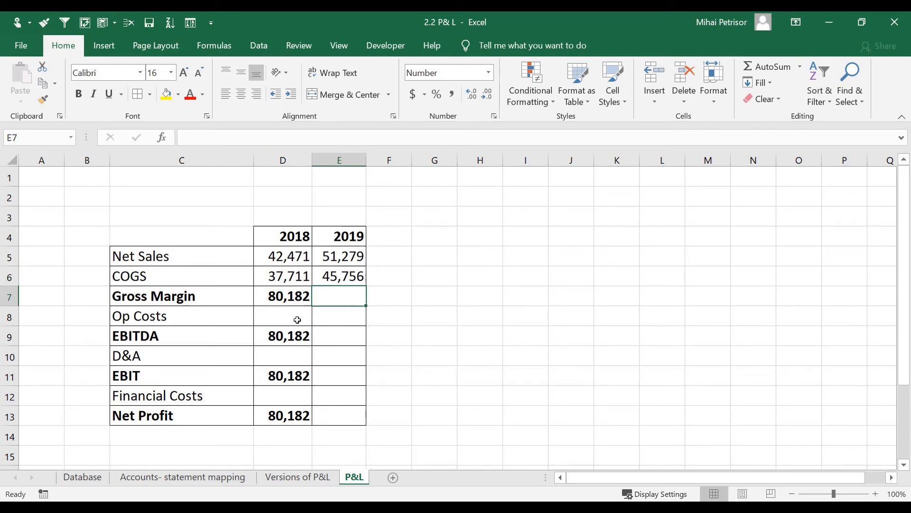
left_click(271, 298)
left_click_drag(311, 306, 343, 305)
left_click(349, 293)
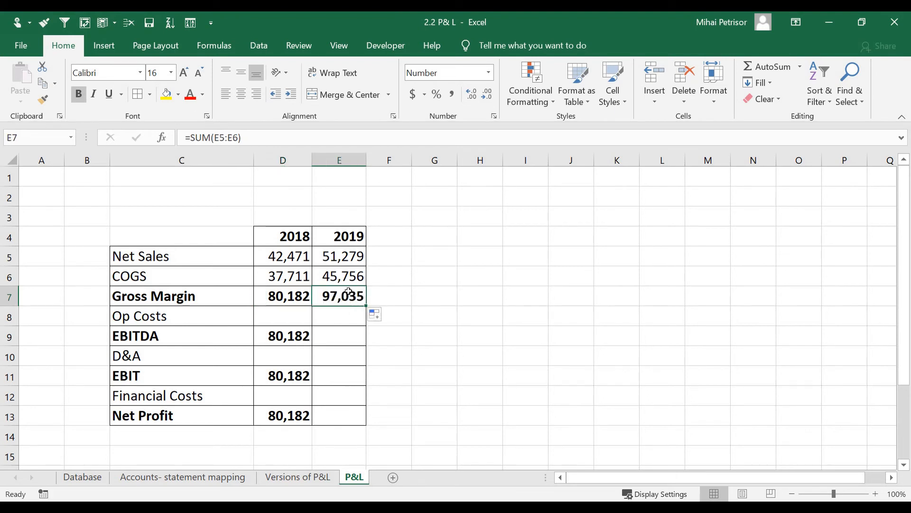
double_click(342, 300)
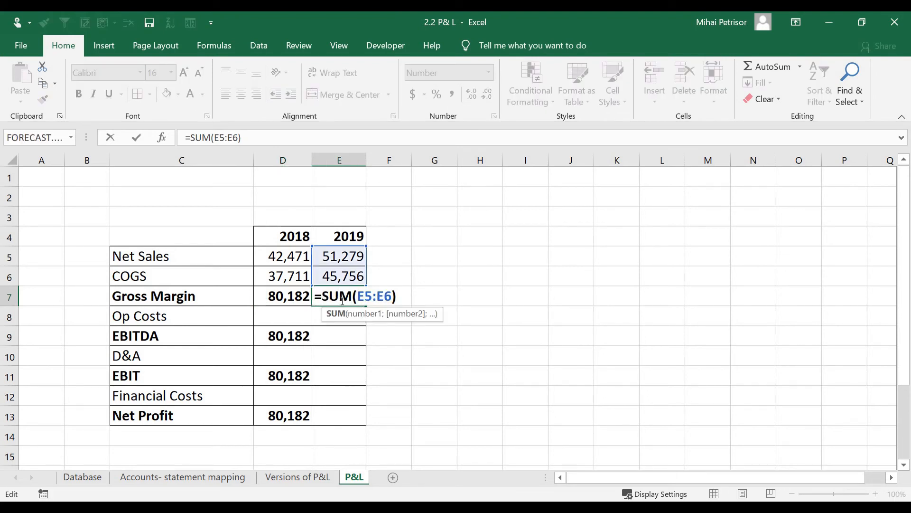
key("Escape")
left_click(288, 301)
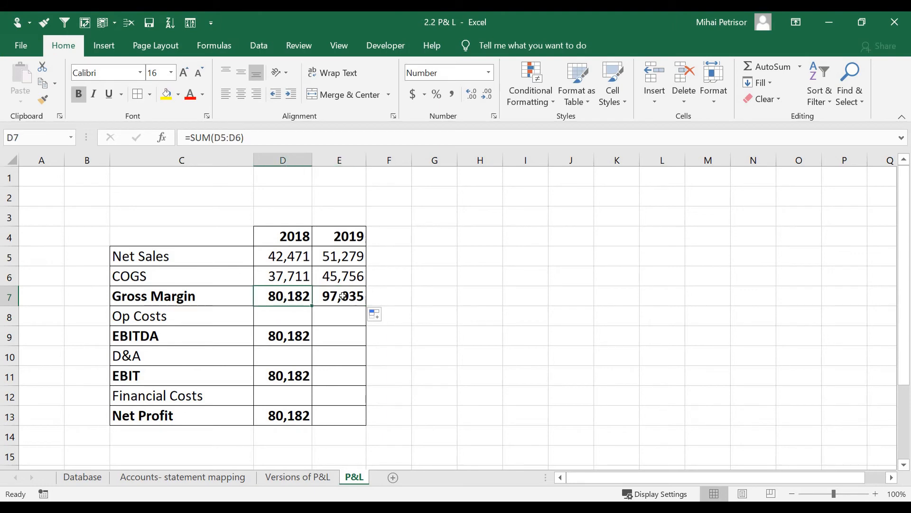
left_click(343, 296)
Step: Review the 2018 and 2019 COGS figures
left_click(352, 278)
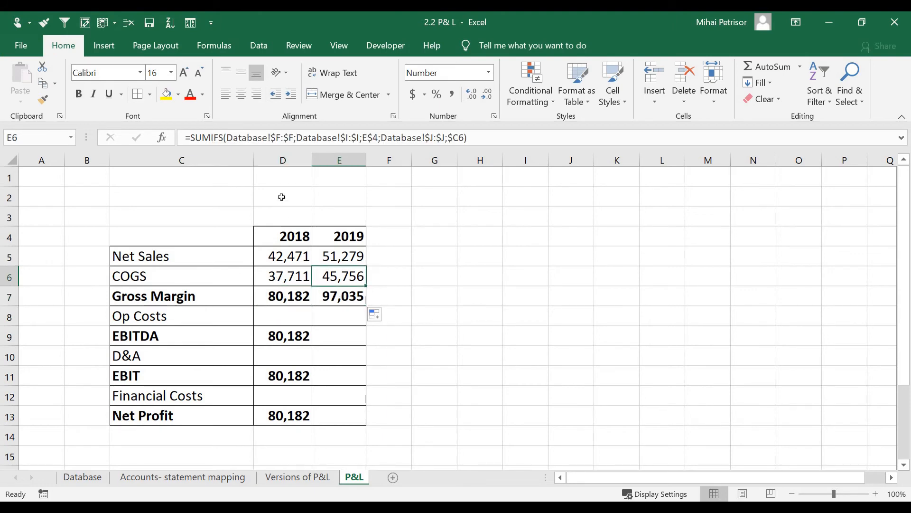
left_click(290, 279)
left_click(348, 276)
left_click(393, 279)
left_click(419, 352)
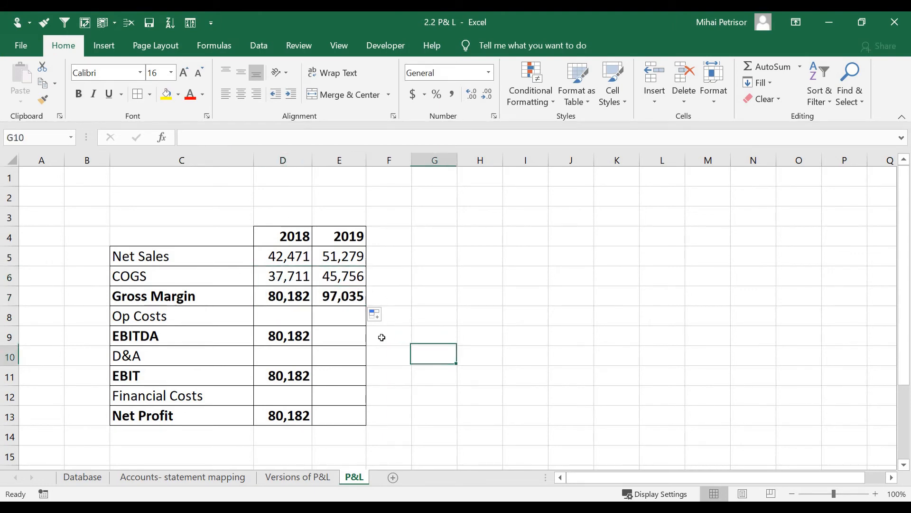
left_click(288, 276)
left_click(342, 370)
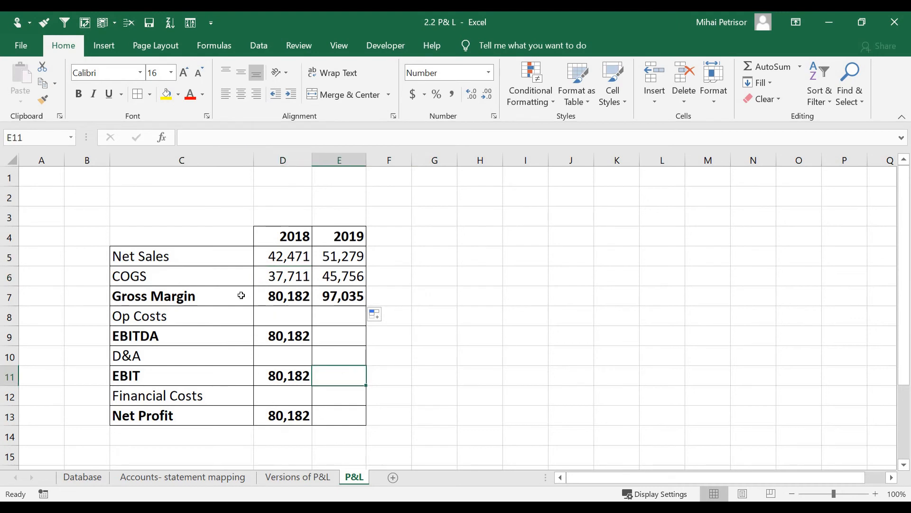
left_click(284, 280)
Step: Select the cost line labels COGS, Op Costs, D&A and Financial Costs
left_click(247, 276)
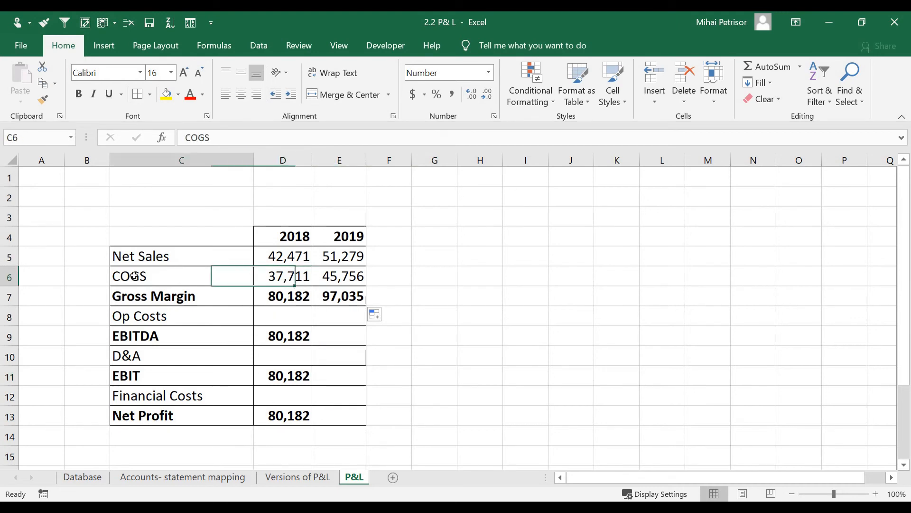
left_click(137, 323)
left_click(157, 357)
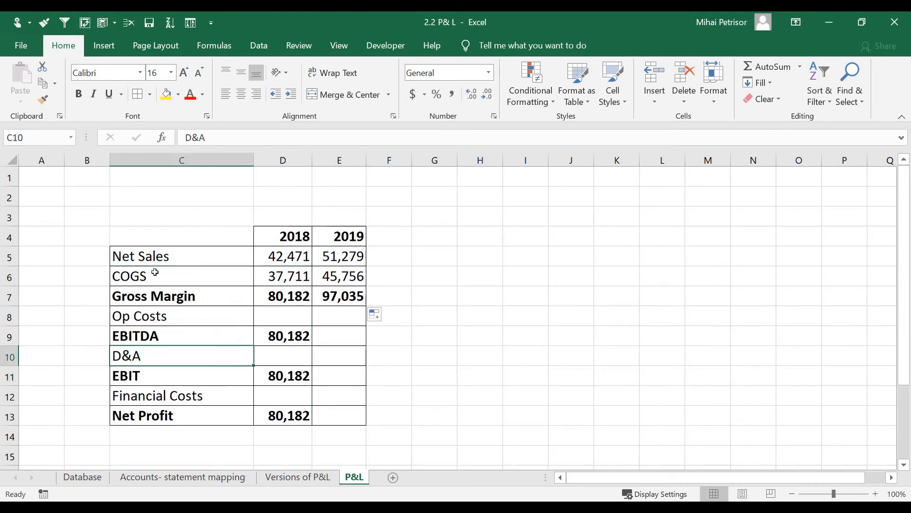
left_click(155, 272)
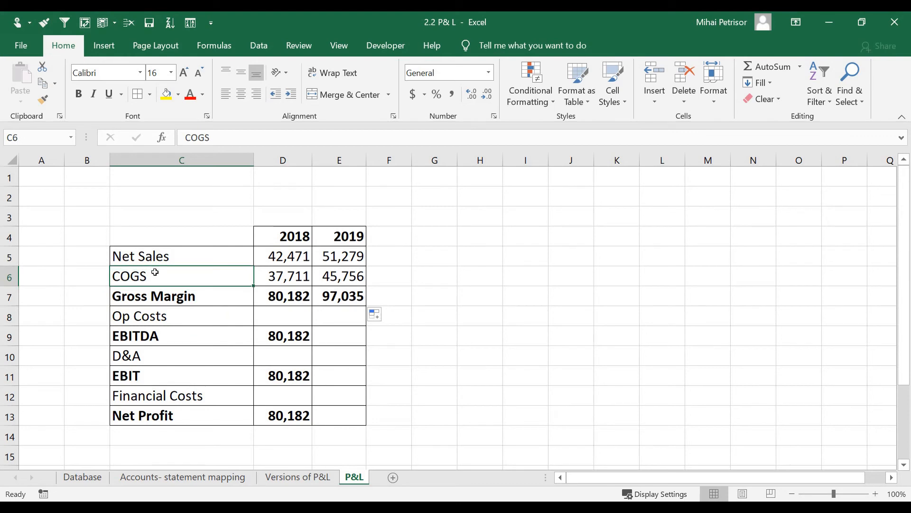
left_click(152, 317)
left_click(155, 278)
left_click(151, 317, "ctrl")
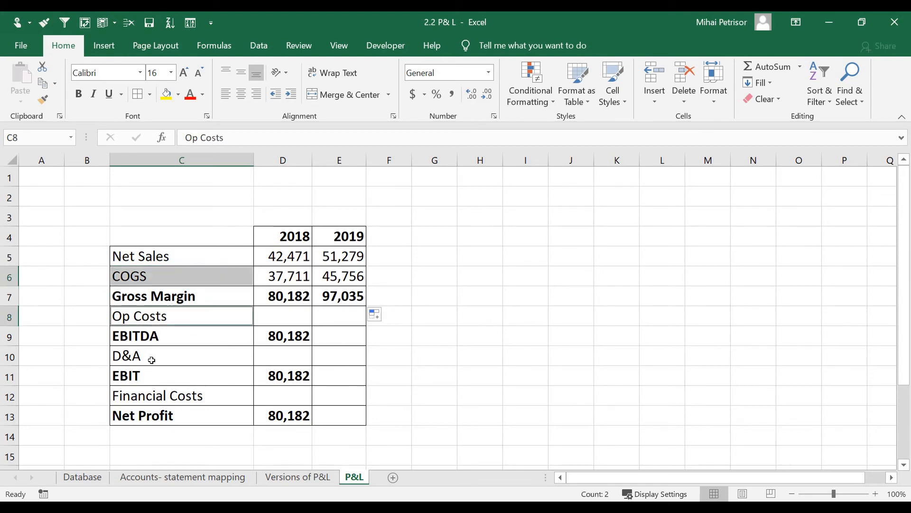
left_click(150, 356, "ctrl")
left_click(152, 396, "ctrl")
Step: Insert a minus sign into the 2018 and 2019 COGS formulas to negate them
left_click(295, 274)
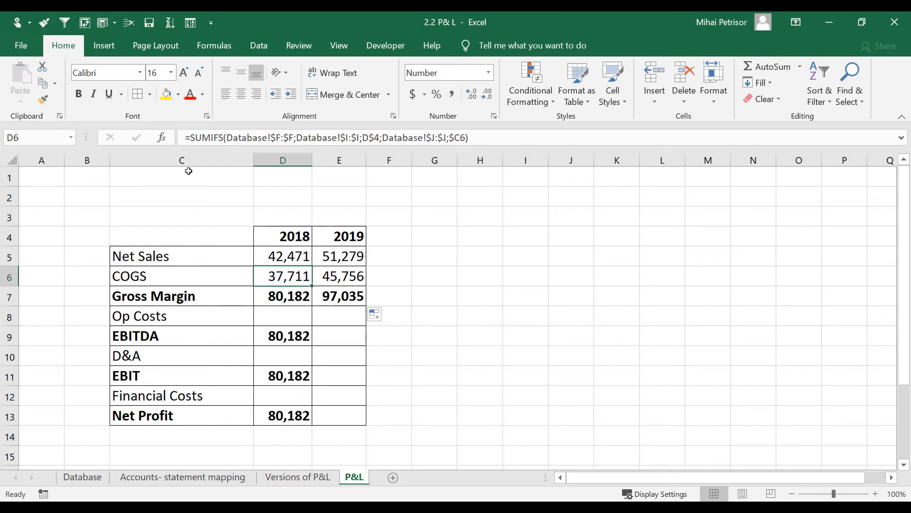
left_click(194, 137)
type("-")
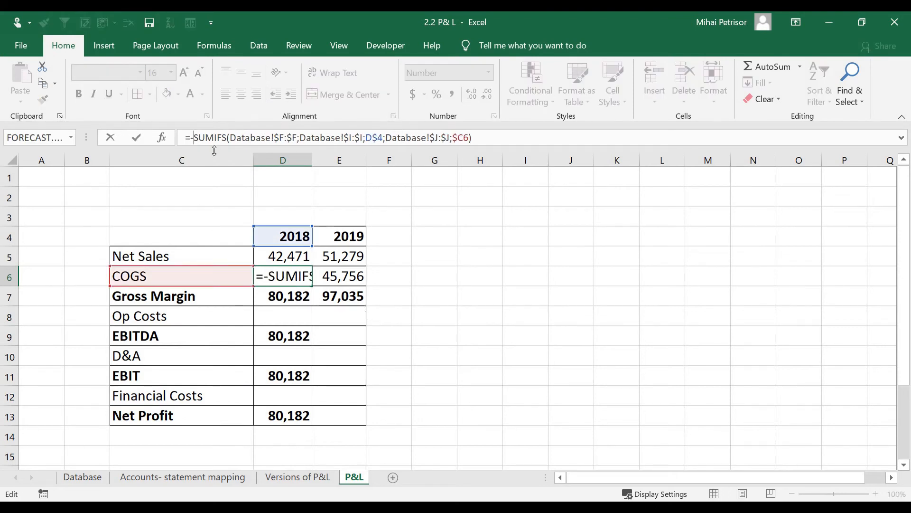
key("Return")
left_click(340, 280)
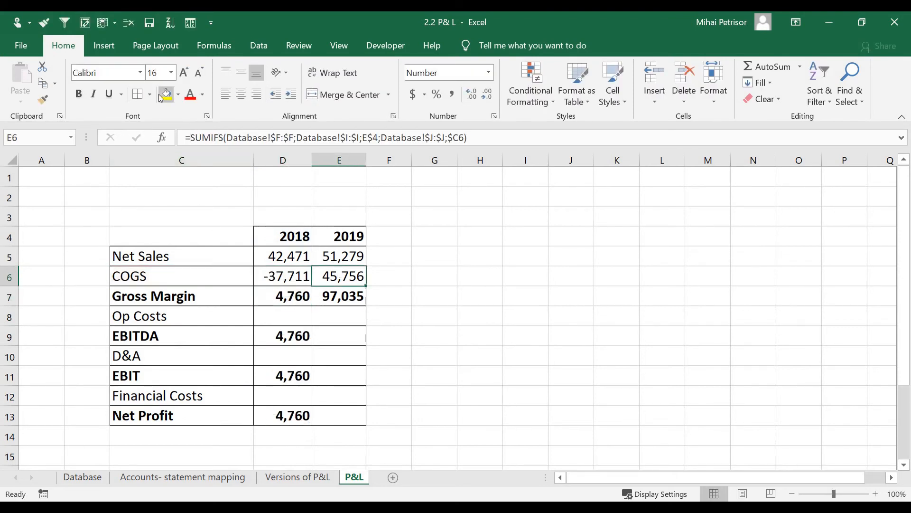
left_click(194, 137)
type("-")
key("Return")
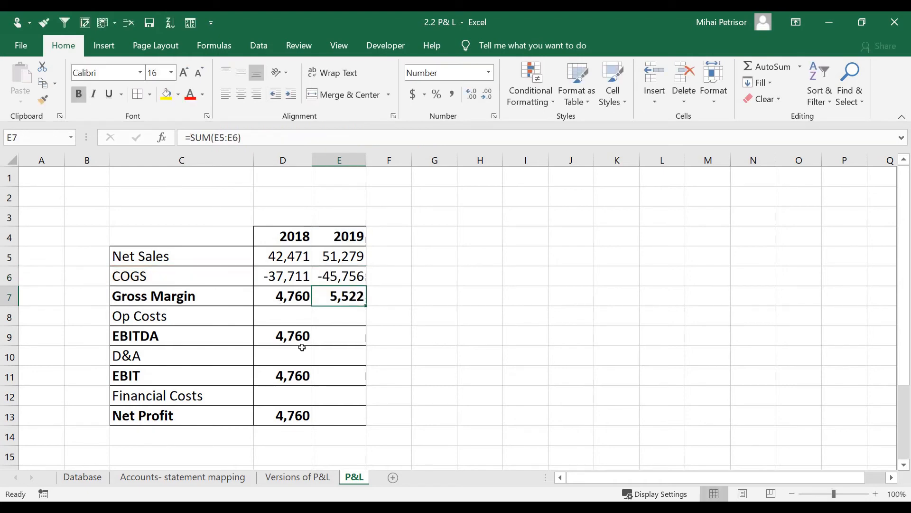
left_click(350, 332)
Step: Create a Less Than 0 highlight rule on D5:E13 with a custom format
left_click(317, 283)
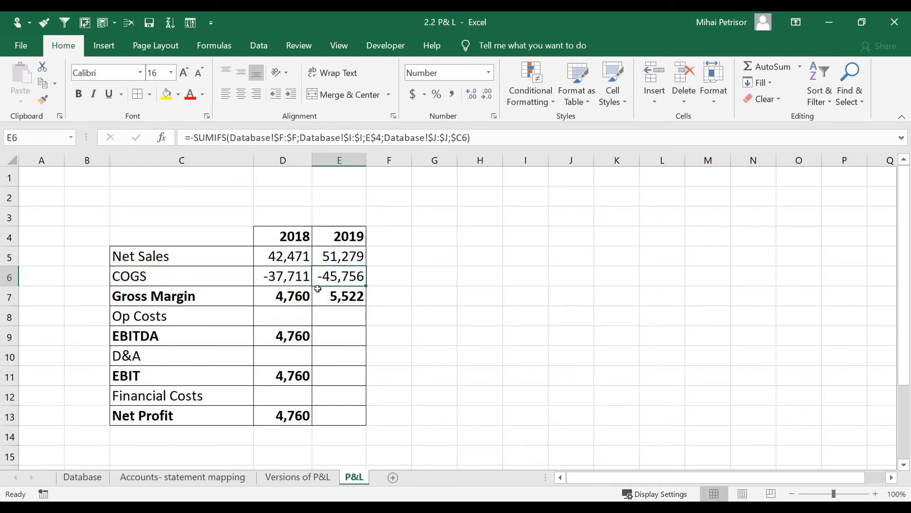
left_click_drag(287, 253, 335, 412)
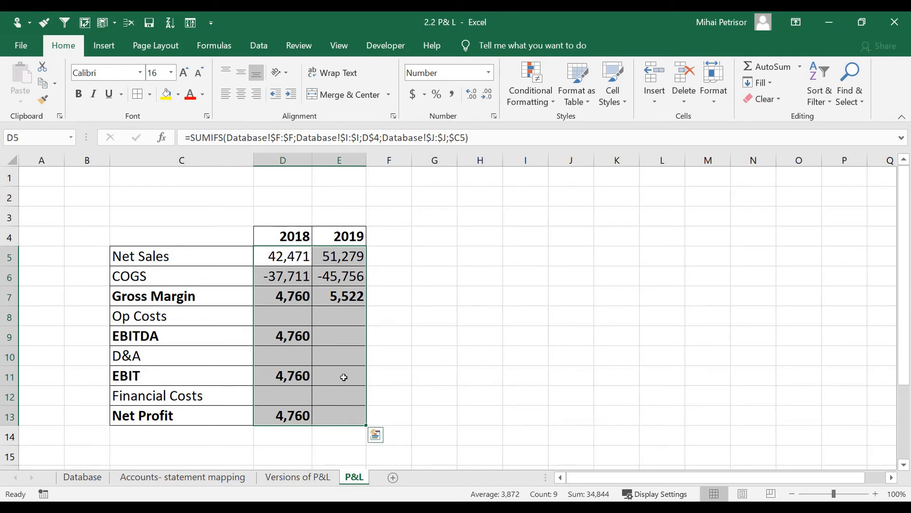
left_click(551, 103)
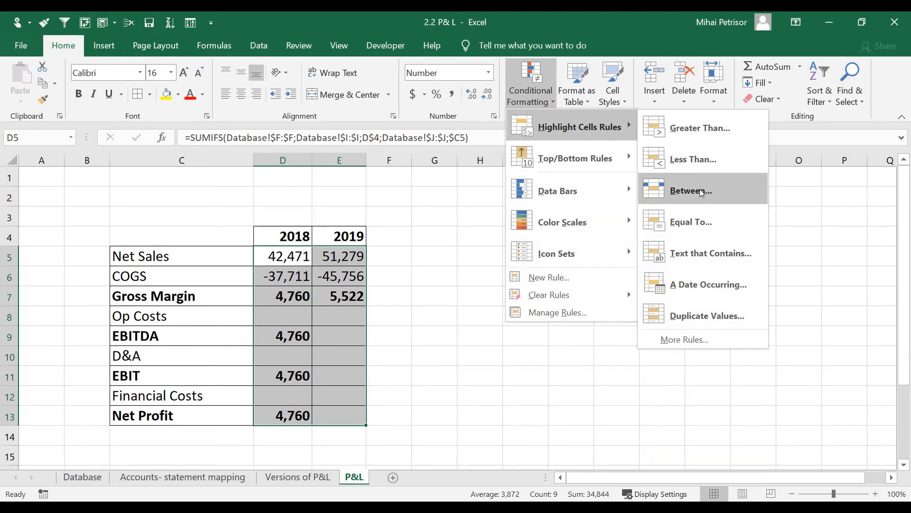
left_click(698, 158)
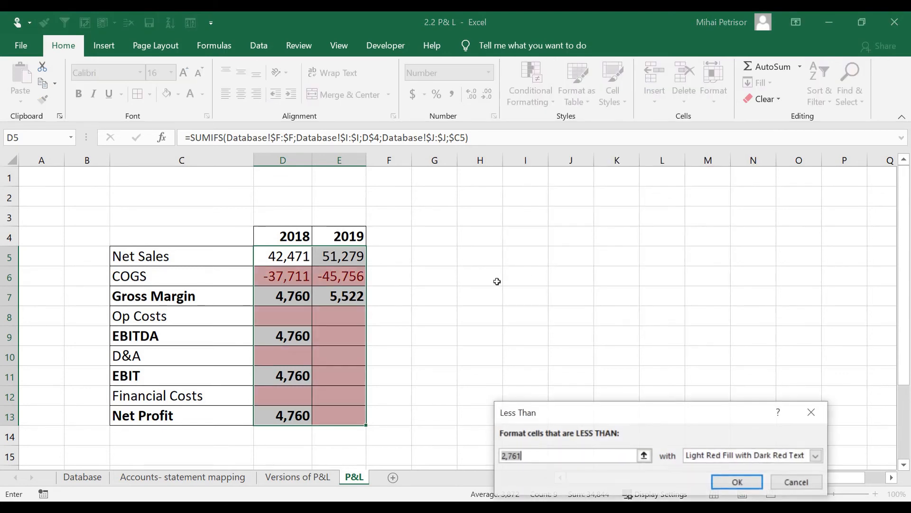
type("0")
left_click_drag(569, 412, 495, 227)
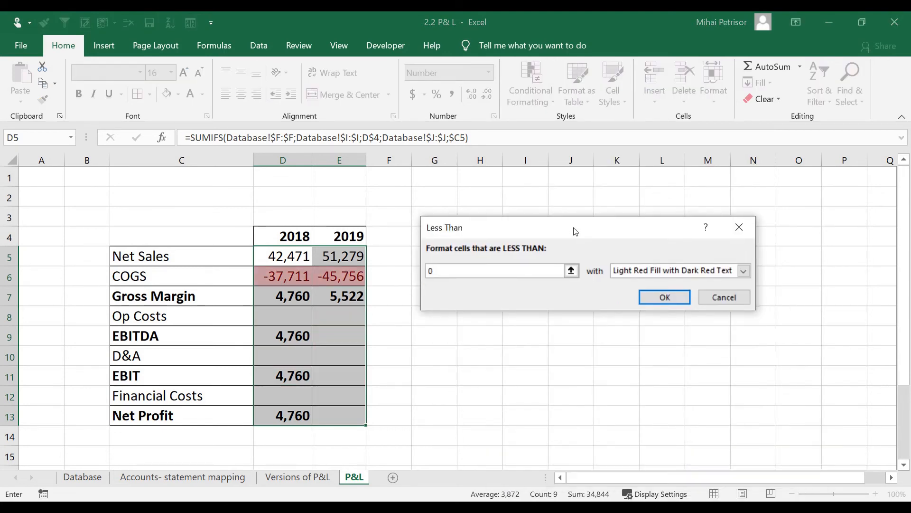
left_click(652, 270)
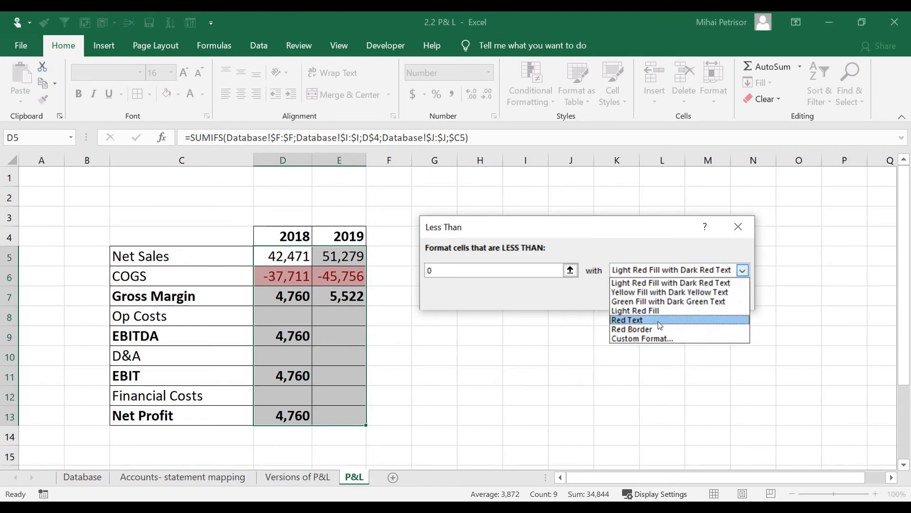
left_click(651, 338)
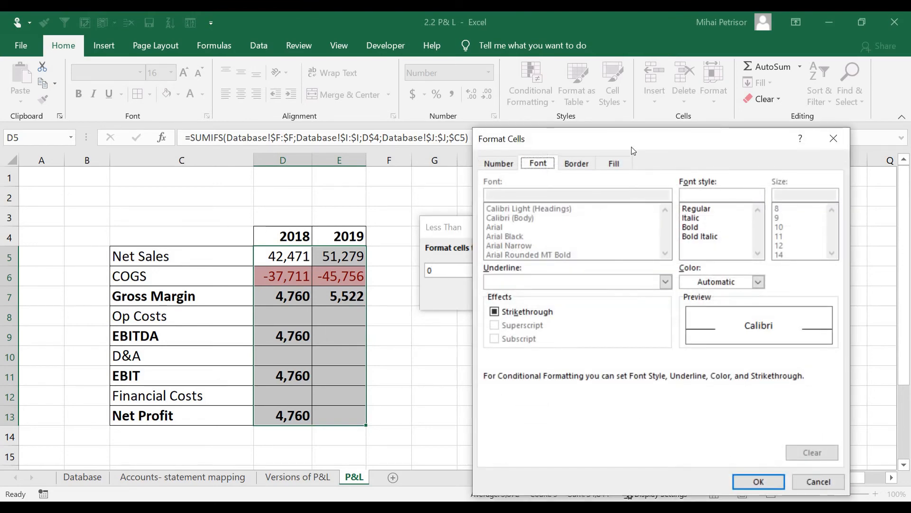
Step: Give the custom format a bright red font with no fill and apply the rule
left_click_drag(625, 137, 497, 110)
left_click(486, 132)
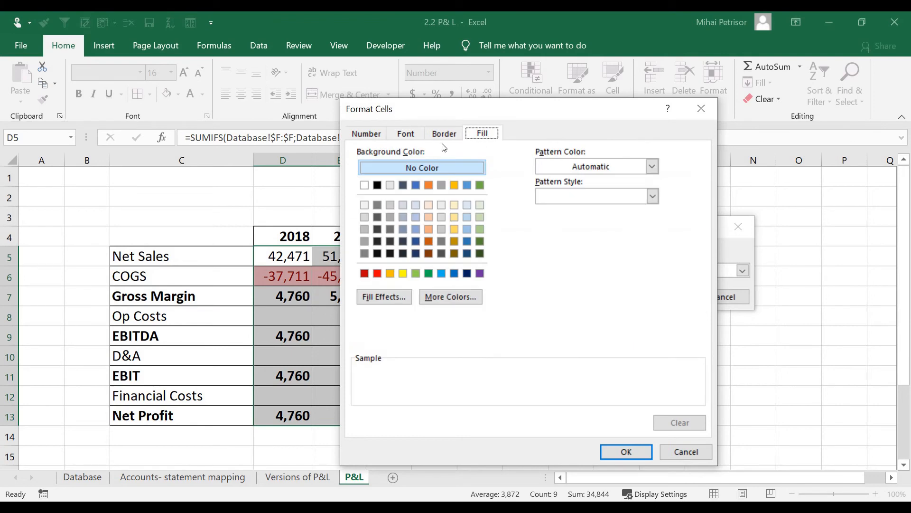
left_click(403, 134)
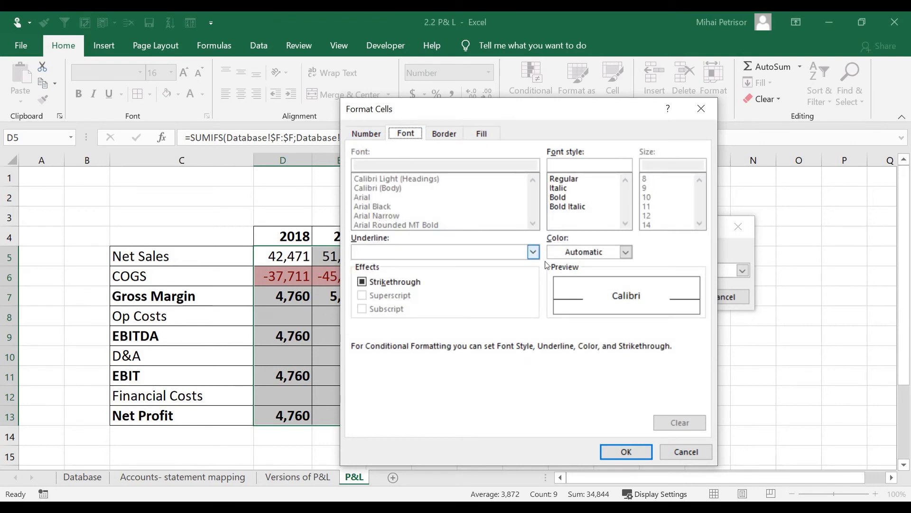
left_click(626, 252)
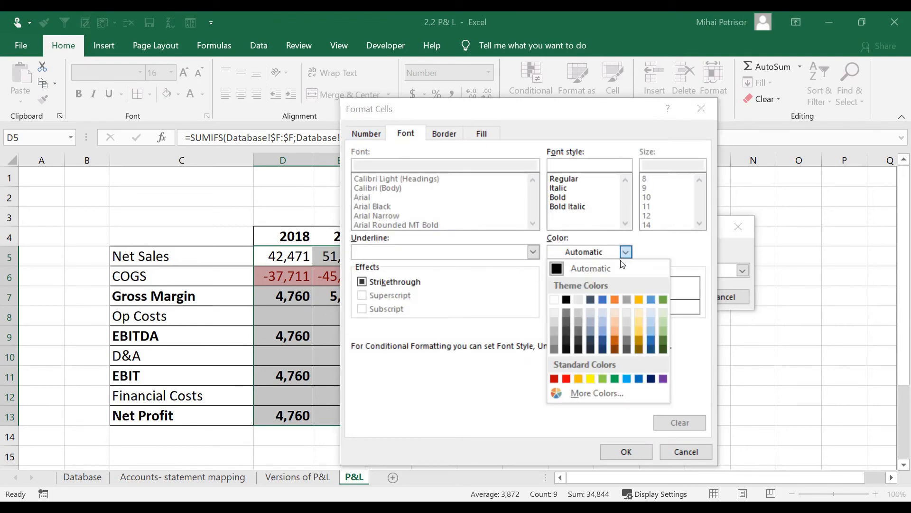
left_click(566, 378)
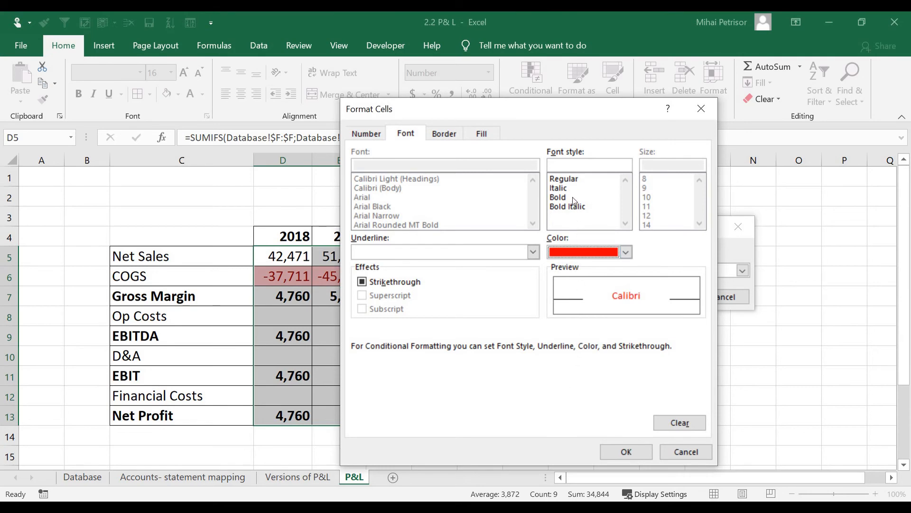
left_click(483, 133)
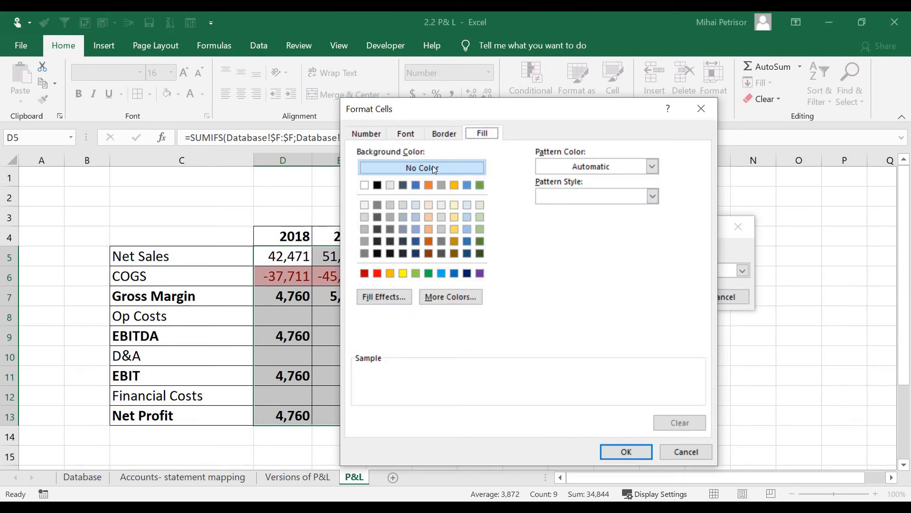
left_click(627, 451)
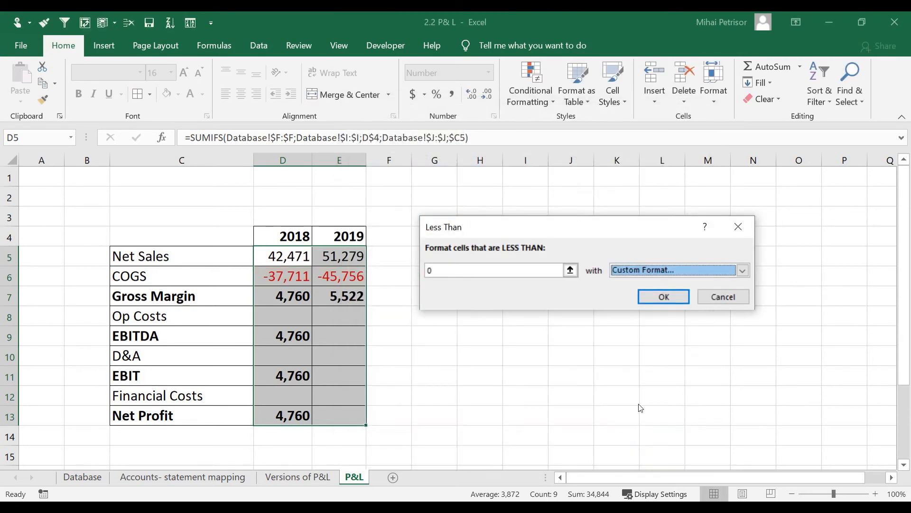
left_click(664, 297)
left_click(472, 351)
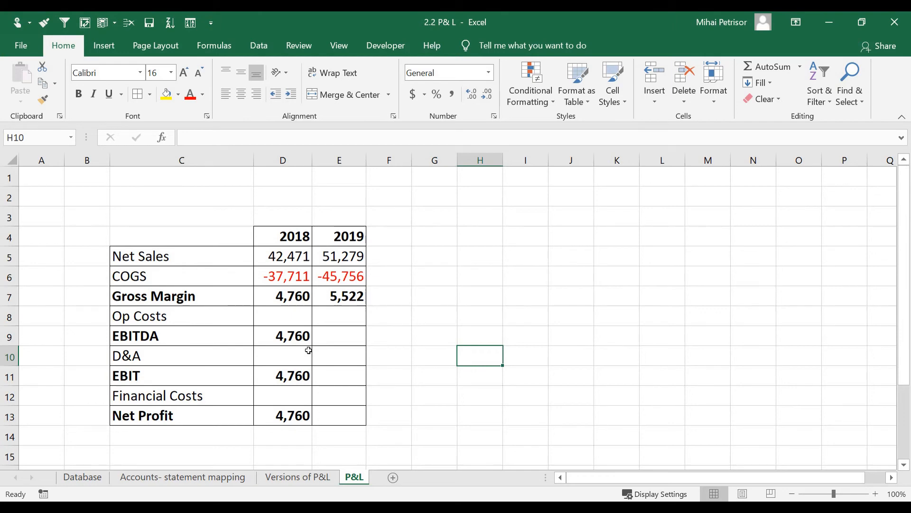
left_click(303, 298)
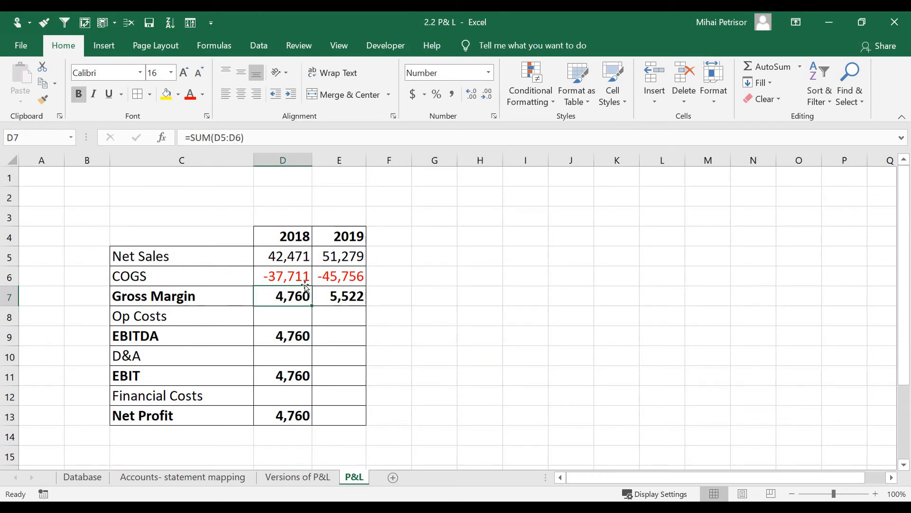
Step: Review the Net Sales, COGS and Gross Margin figures for both years
left_click_drag(297, 260, 297, 278)
left_click(266, 297)
left_click(338, 303)
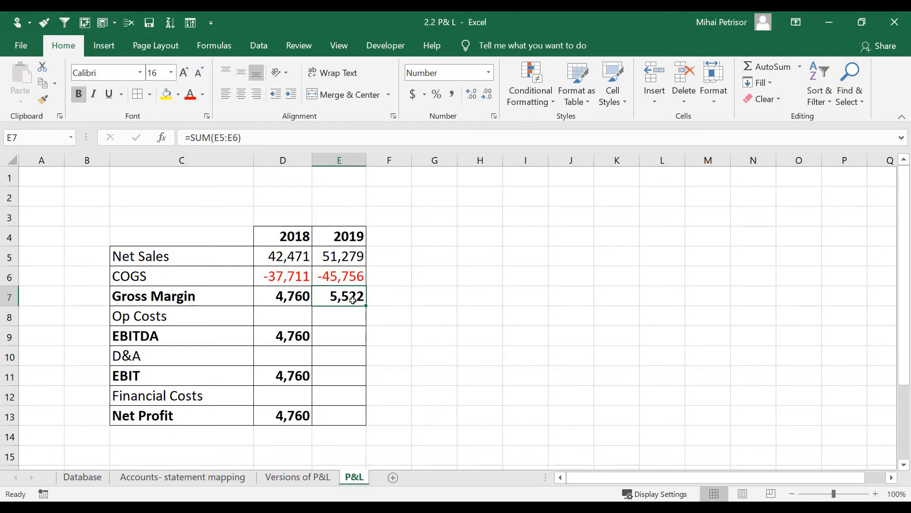
left_click_drag(301, 293, 332, 294)
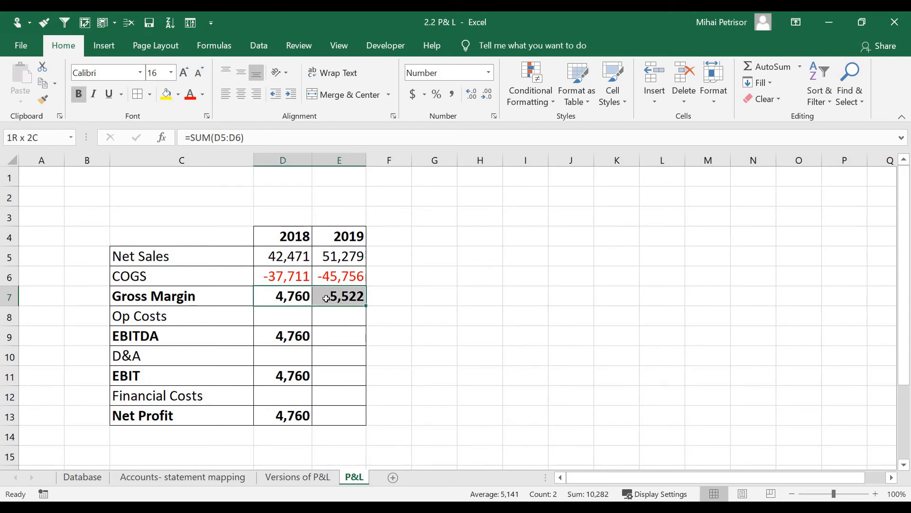
left_click(299, 319)
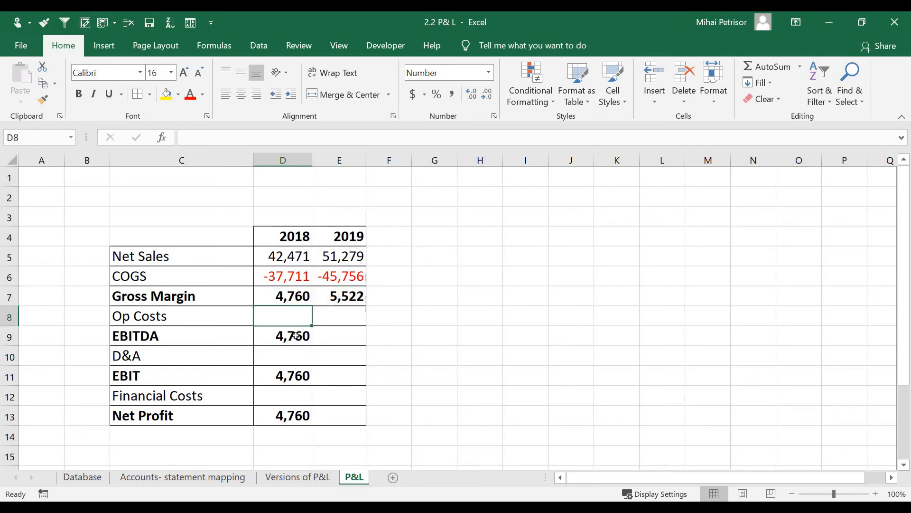
Step: Copy the COGS formula and extend the selection to D6:E6
left_click(295, 276)
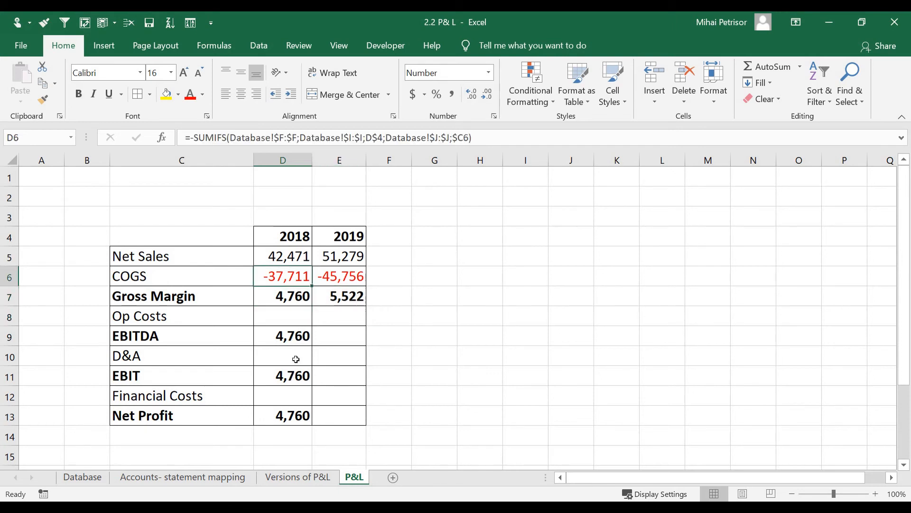
key("ctrl+c")
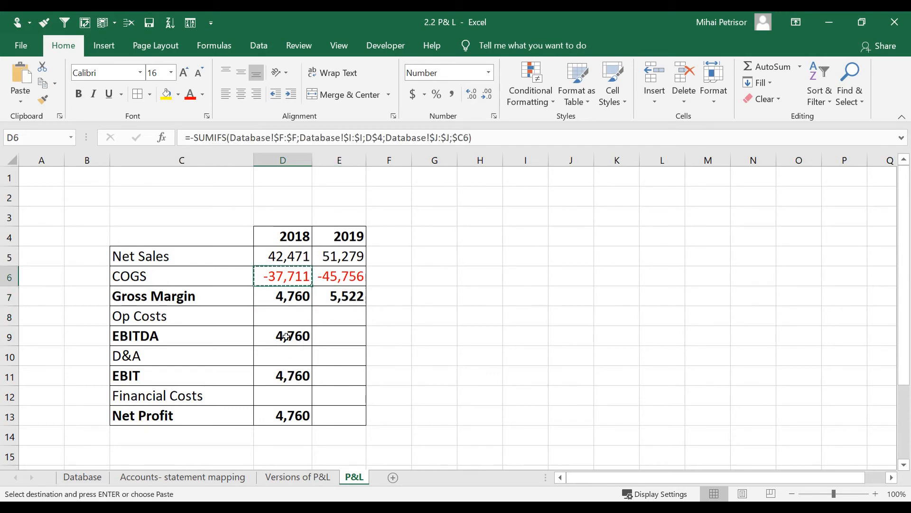
left_click_drag(291, 275, 322, 276)
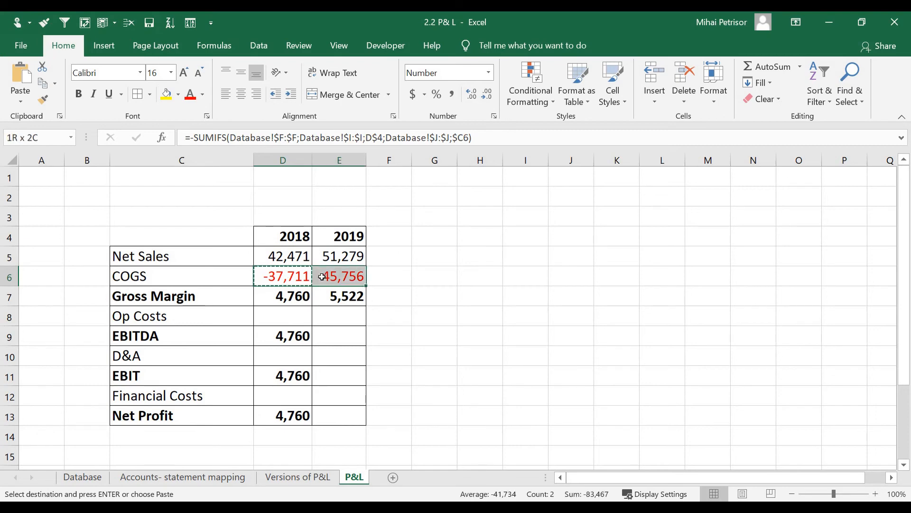
Step: Paste the COGS formulas into the Op Costs row, giving -2,050 and -2,000
key("ctrl+c")
left_click(281, 316)
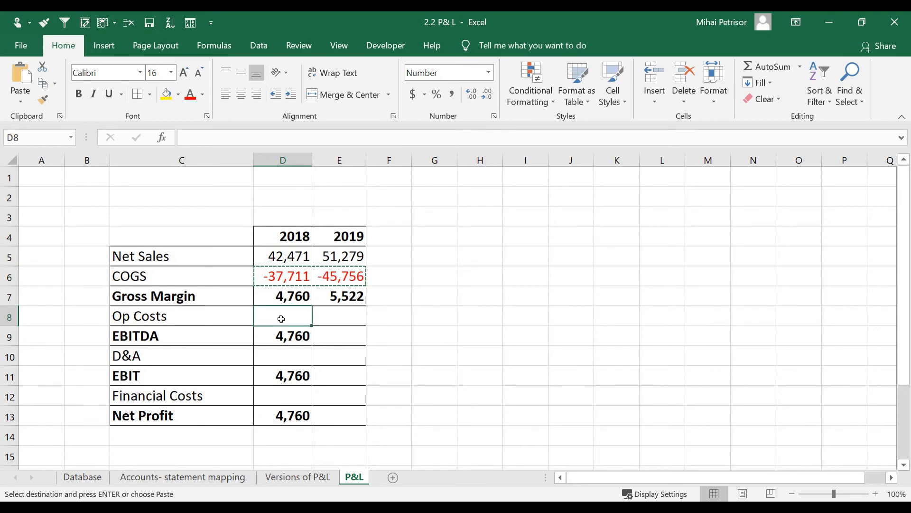
key("ctrl+v")
double_click(341, 315)
key("Escape")
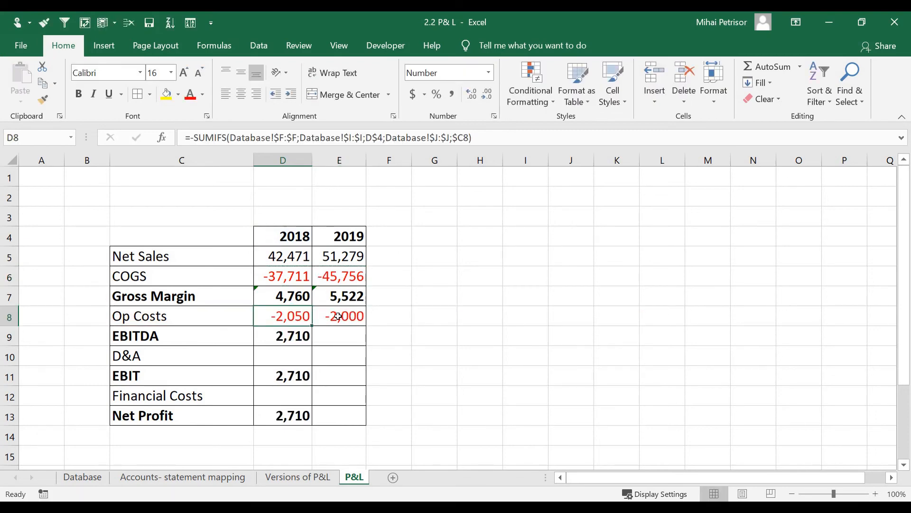
double_click(342, 315)
key("Escape")
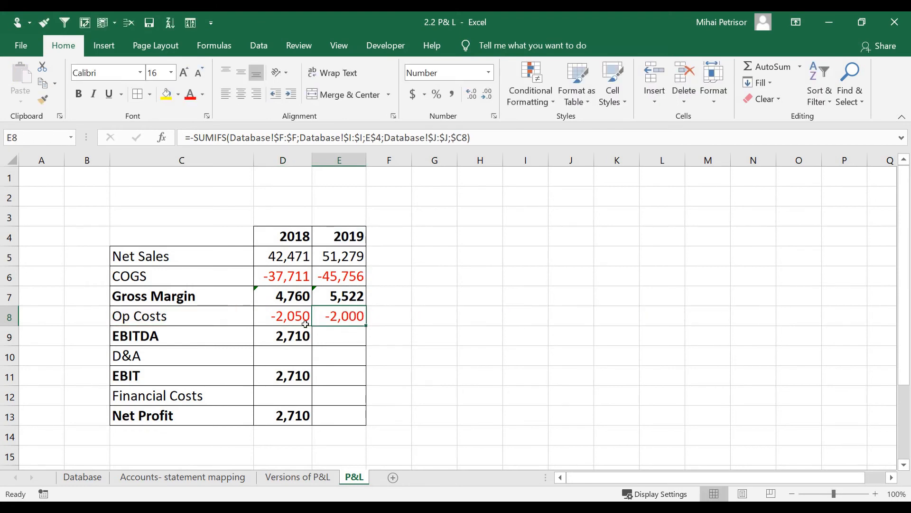
left_click(294, 325)
left_click(294, 327)
double_click(287, 313)
key("Escape")
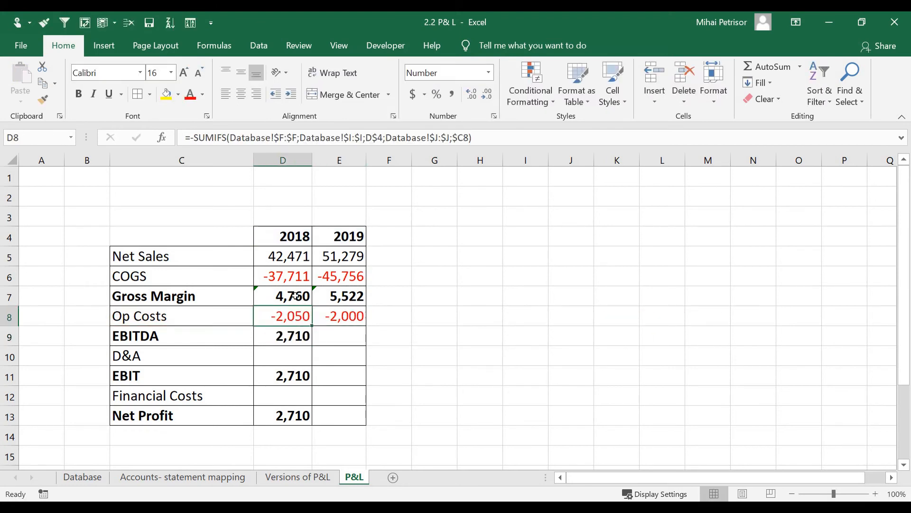
Step: Ignore the inconsistent-formula warning on the Gross Margin row
left_click_drag(287, 295, 341, 299)
left_click(242, 294)
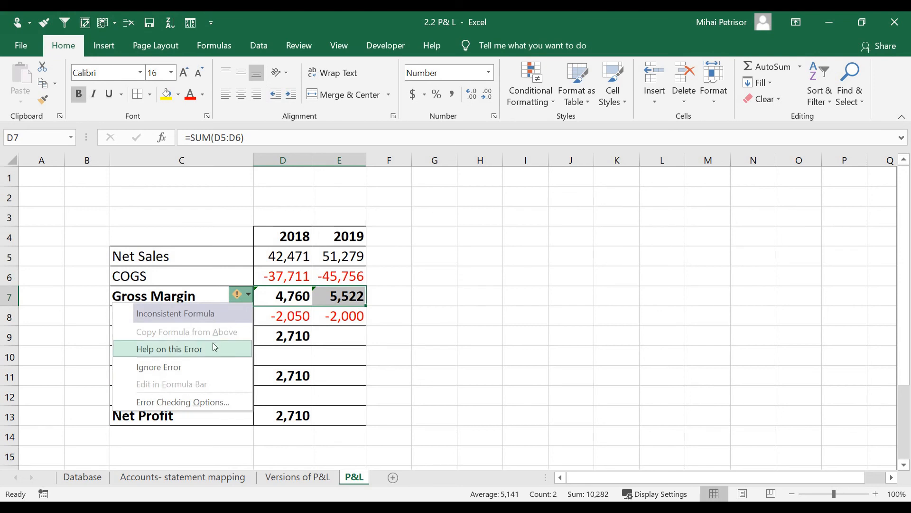
left_click(195, 369)
double_click(279, 292)
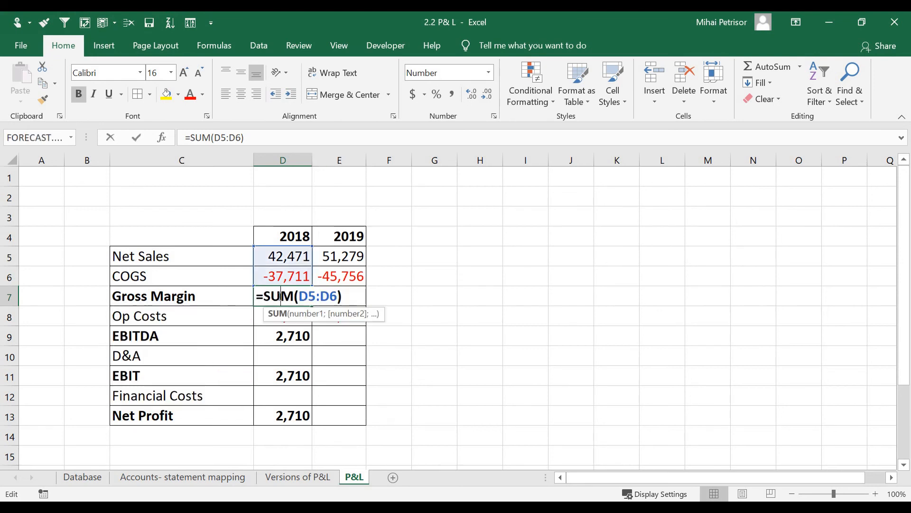
key("Return")
double_click(279, 316)
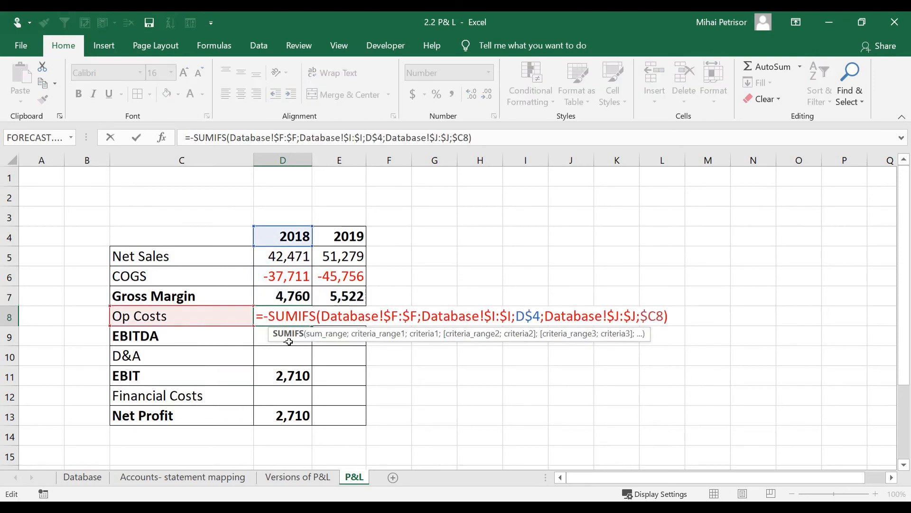
key("Escape")
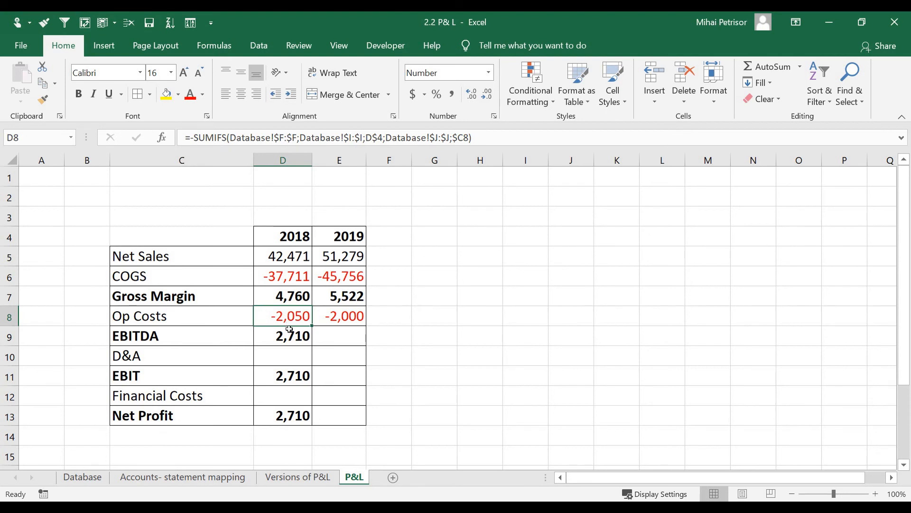
Step: Compare the 2018 and 2019 Op Costs formulas, then select 2018 EBITDA (2,710)
left_click(345, 319)
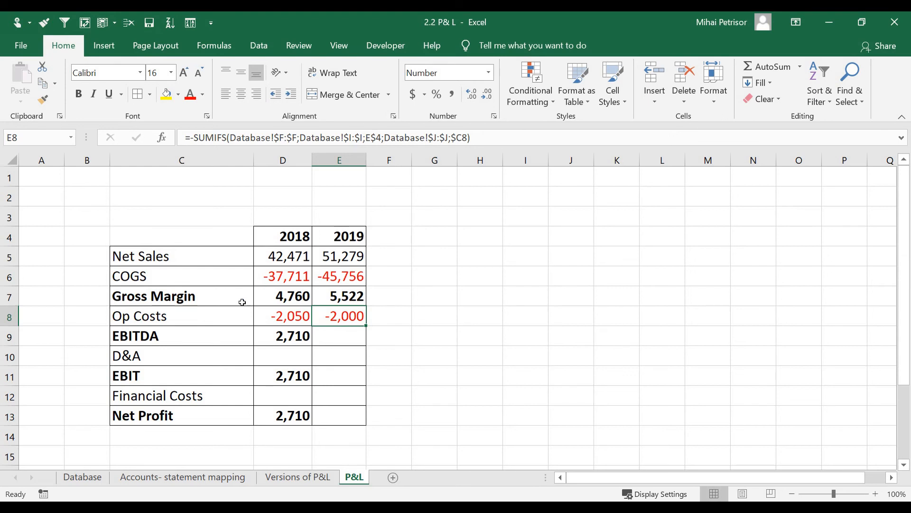
left_click(299, 313)
left_click(330, 315)
left_click(305, 316)
left_click(327, 317)
left_click(291, 319)
left_click(324, 320)
left_click(277, 320)
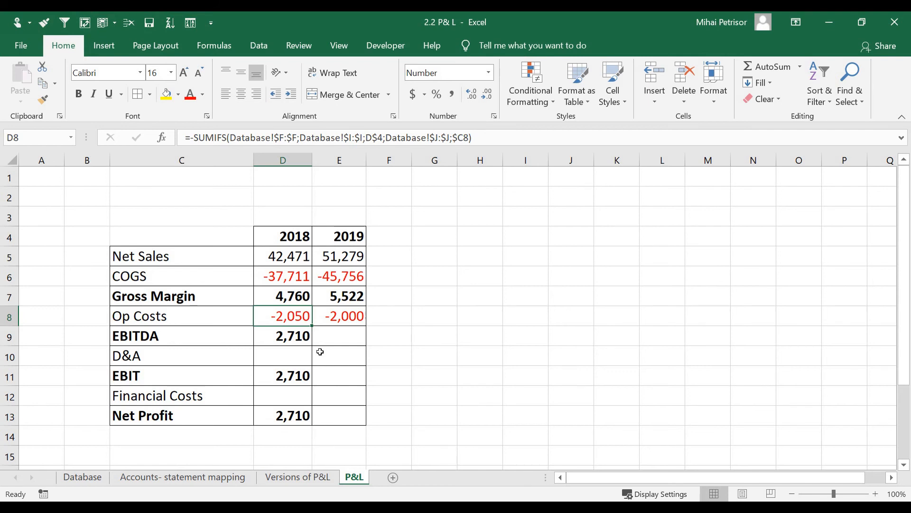
left_click(292, 338)
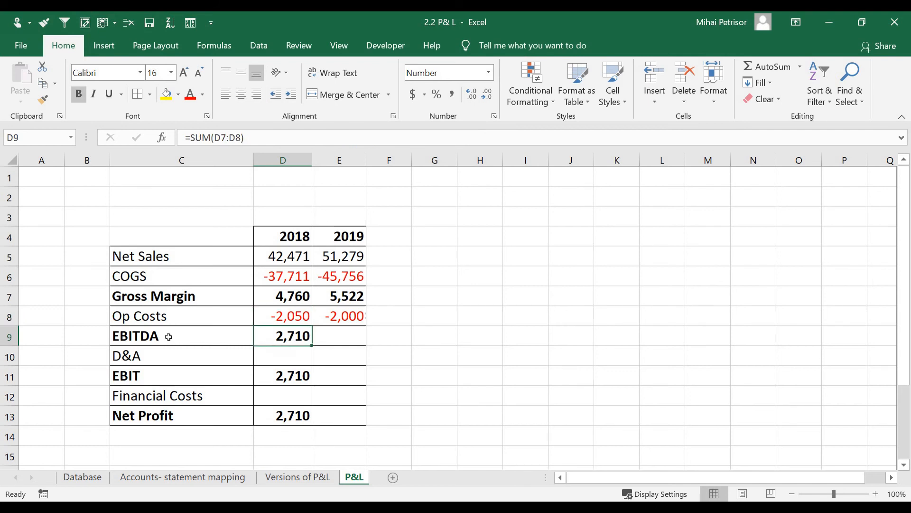
Step: Extend EBITDA into 2019 and ignore the formula warnings on both Op Costs cells
left_click_drag(312, 345, 341, 344)
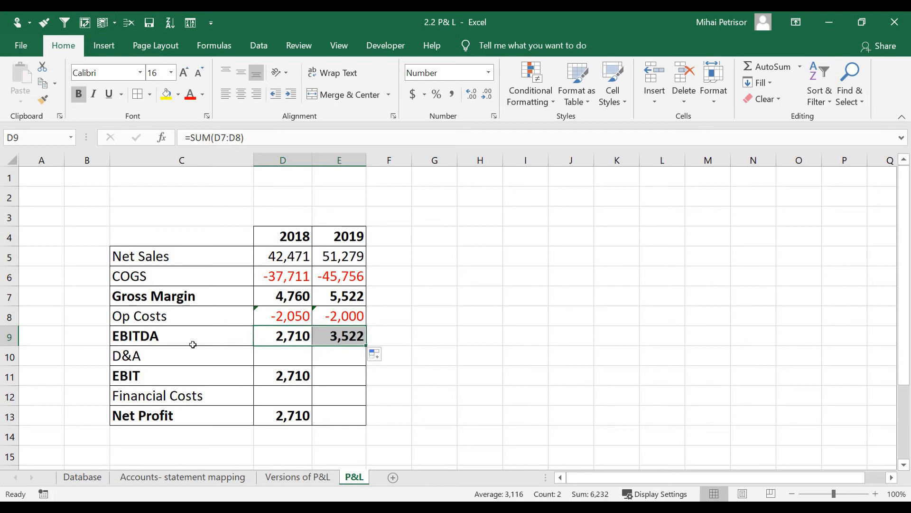
left_click(279, 321)
left_click(247, 314)
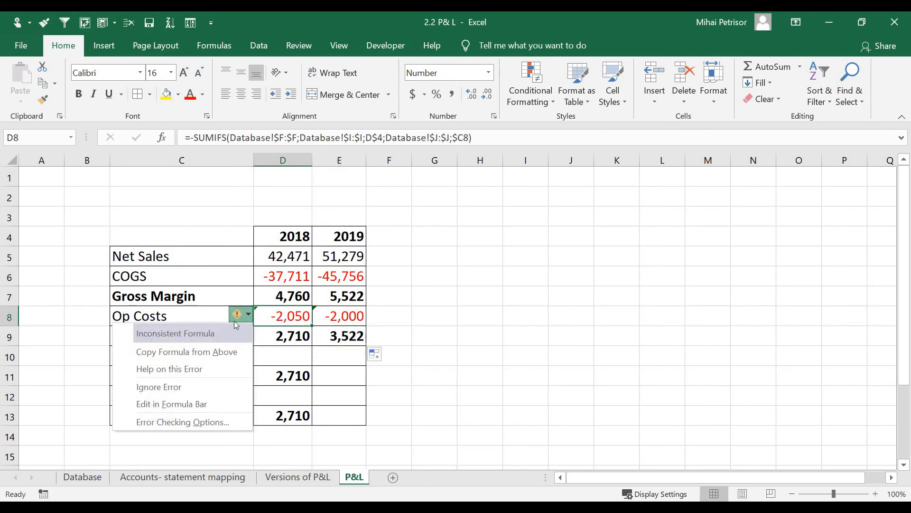
left_click(192, 382)
key("Right")
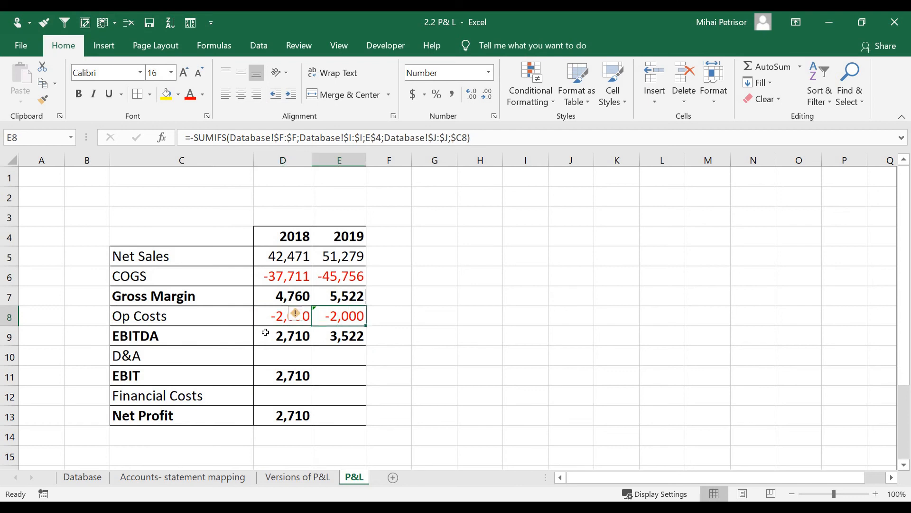
left_click(299, 317)
left_click(294, 386)
Step: Copy the Op Costs formulas into the D&A row, giving -860 and -1,650
left_click(264, 360)
left_click(216, 353)
left_click_drag(304, 313, 317, 320)
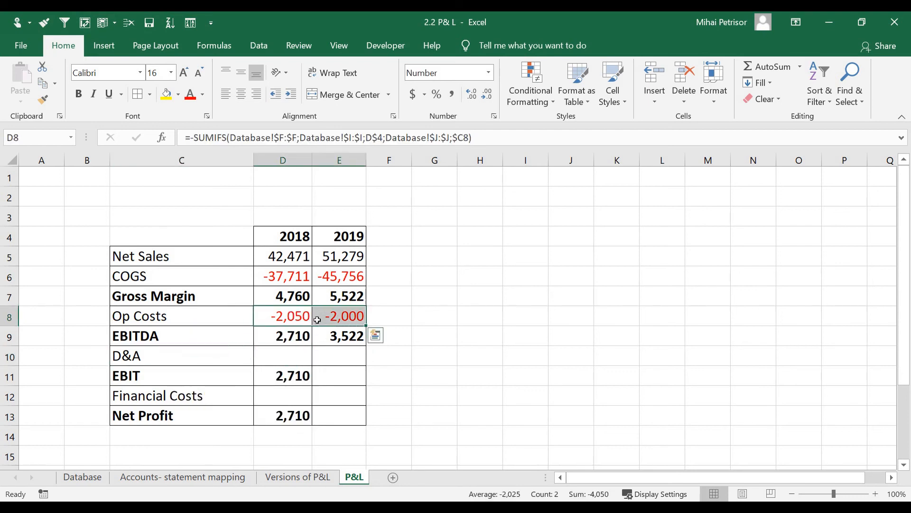
key("ctrl+c")
left_click(303, 358)
key("ctrl+v")
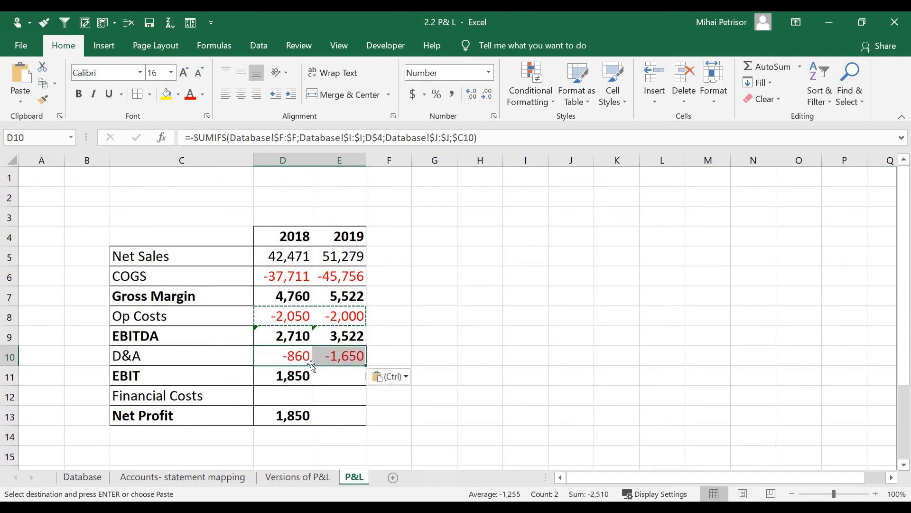
Step: Ignore the EBITDA inconsistent-formula warning and extend EBIT into 2019 (1,850 and 1,872)
left_click_drag(294, 336, 338, 336)
left_click(237, 333)
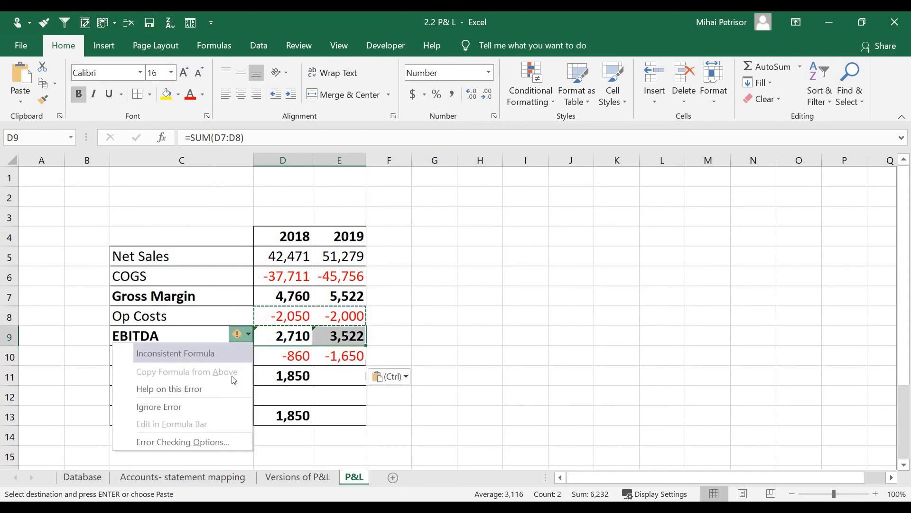
left_click(158, 407)
left_click(306, 379)
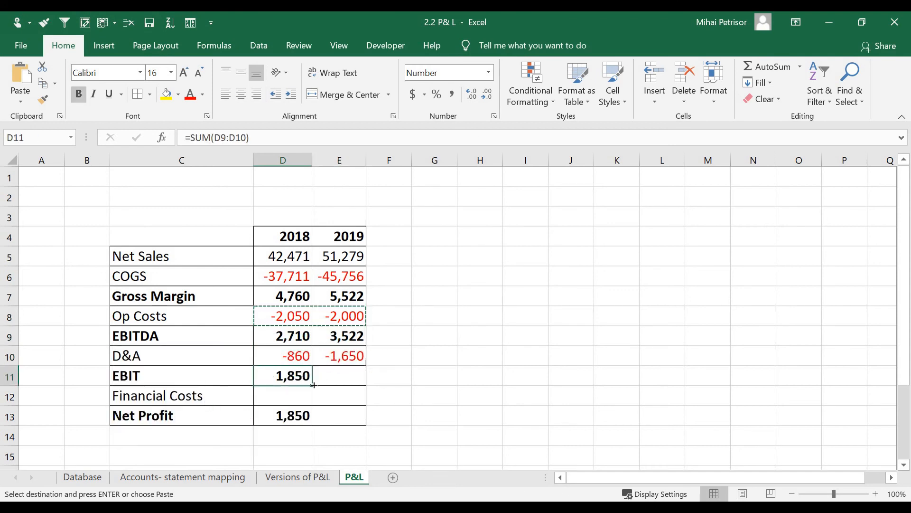
left_click_drag(314, 385, 363, 382)
left_click(299, 382)
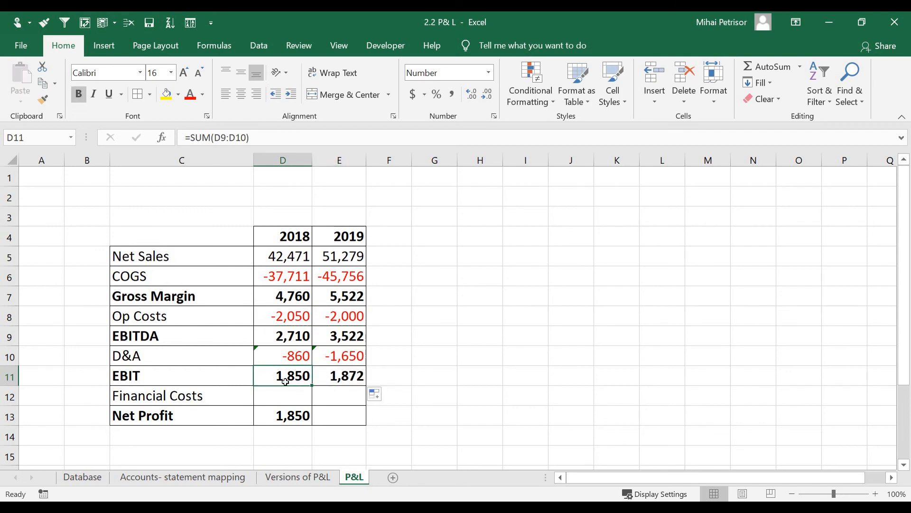
left_click(293, 393)
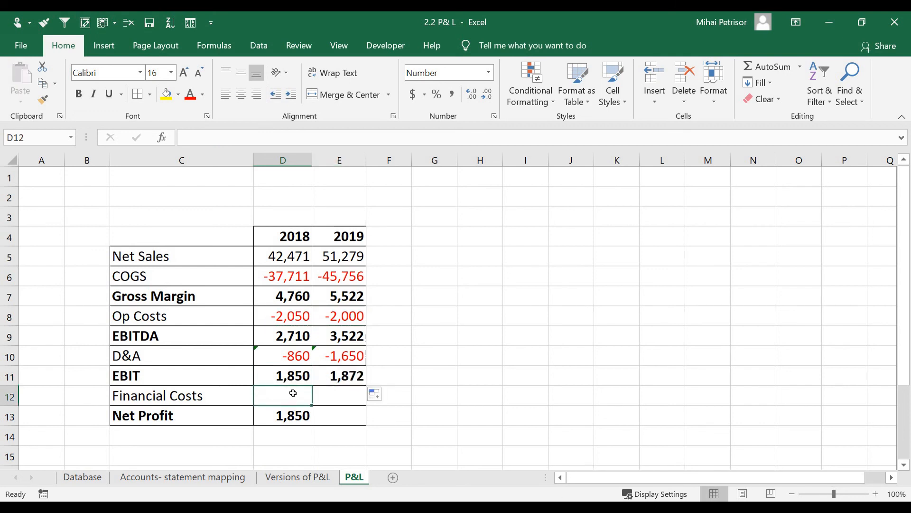
Step: Copy the D&A formulas into the Financial Costs row
left_click_drag(297, 363, 330, 359)
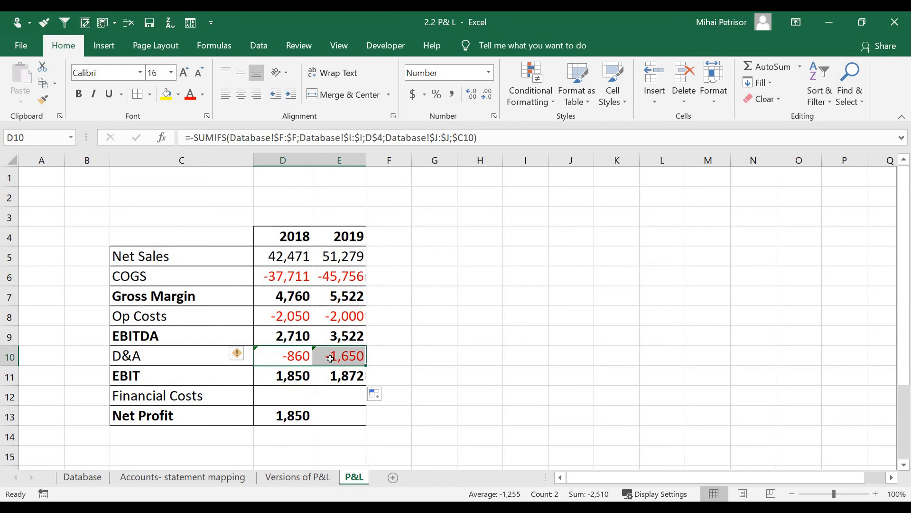
key("ctrl+c")
left_click(293, 393)
key("ctrl+v")
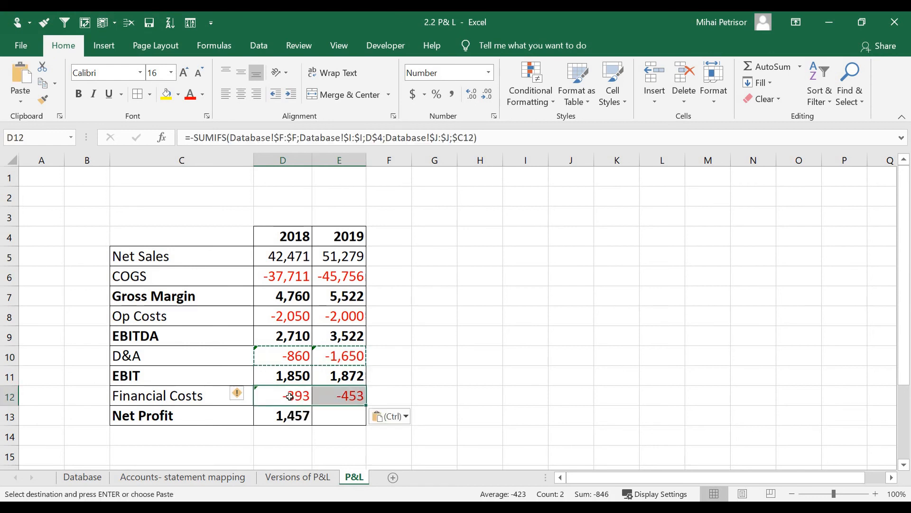
Step: Fix the minus sign in the 2019 Financial Costs formula, giving -393 and -453
double_click(286, 396)
key("Tab")
key("F2")
key("Home")
key("Right")
type("-")
key("Return")
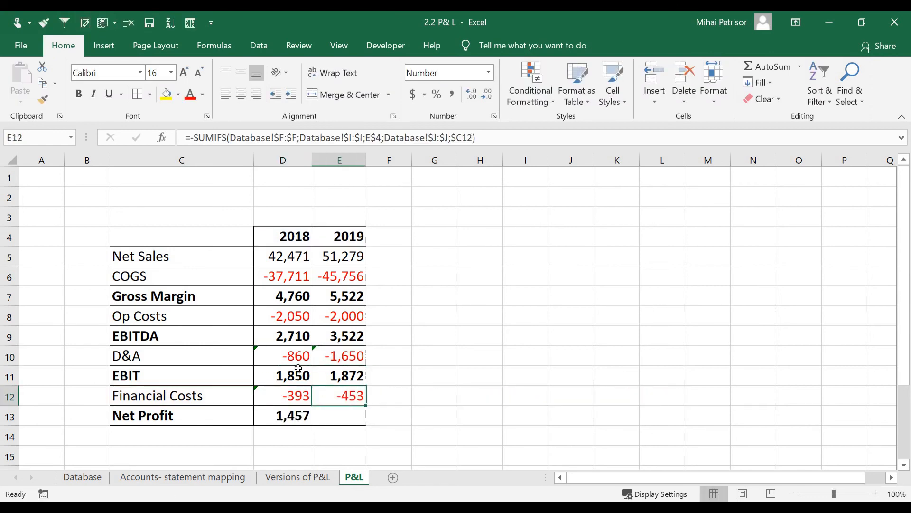
Step: Ignore the inconsistent-formula warnings on the D&A through Financial Costs rows
left_click_drag(285, 356, 347, 401)
left_click(237, 353)
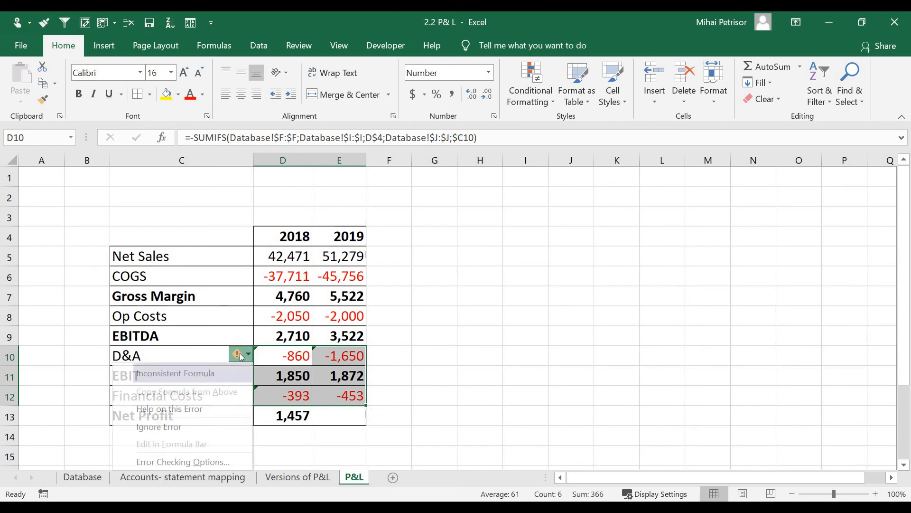
left_click(201, 425)
left_click(294, 415)
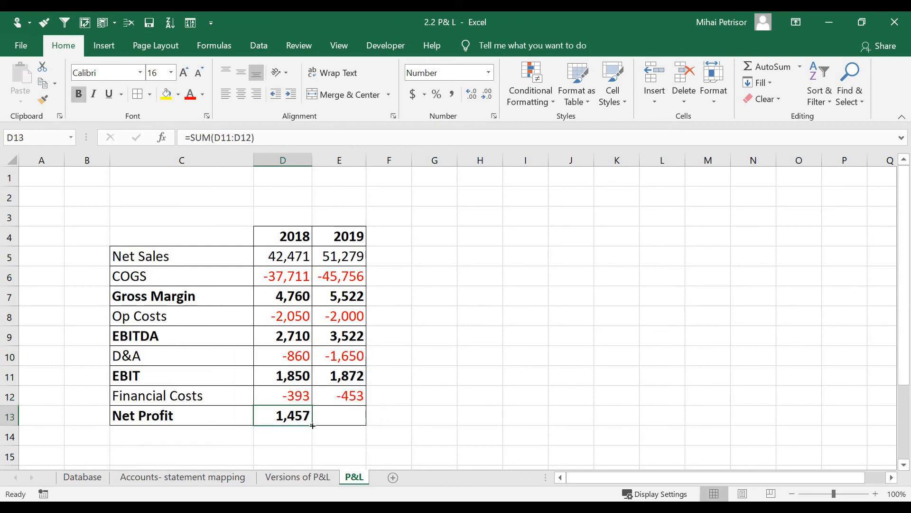
Step: Extend Net Profit into 2019, giving 1,419 from =SUM(E11:E12)
left_click_drag(312, 425, 354, 422)
left_click(405, 384)
left_click(347, 419)
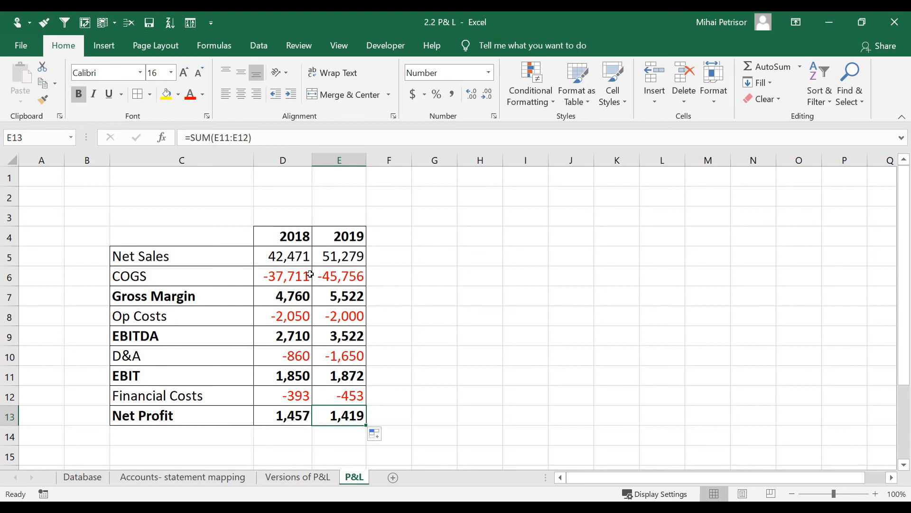
Step: Review the Net Sales, D&A, Financial Costs and Net Profit formulas for both years
left_click(295, 256)
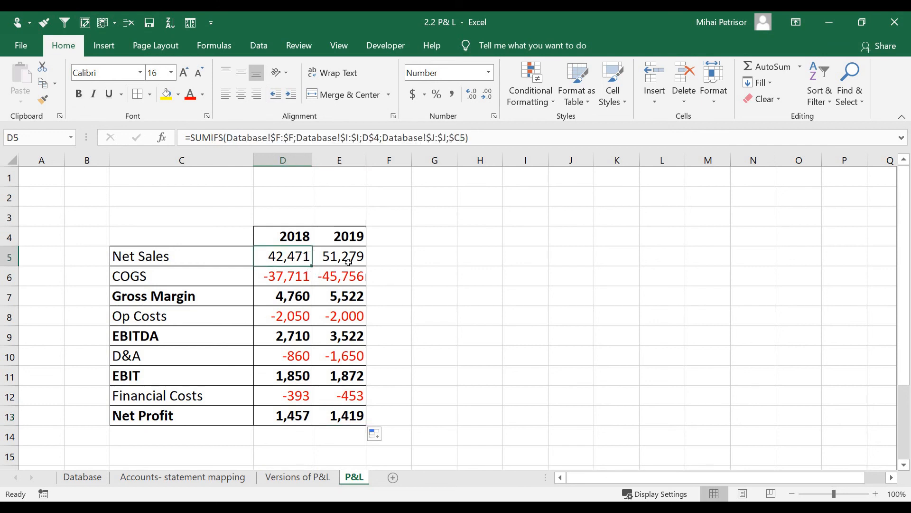
left_click(349, 256)
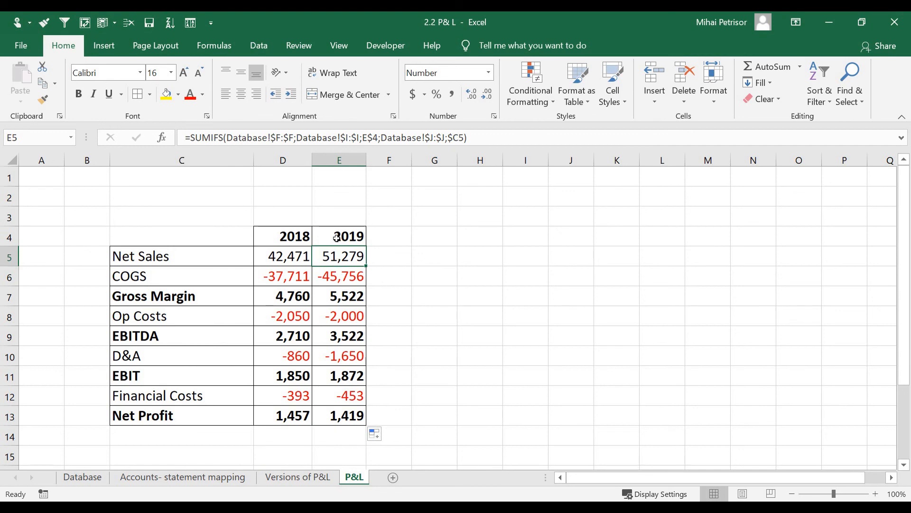
left_click(349, 356)
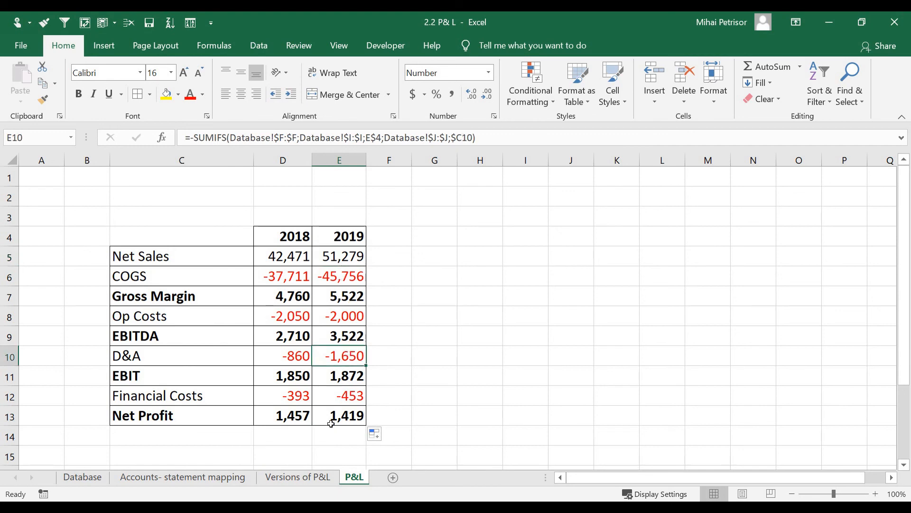
left_click(350, 396)
left_click(346, 418)
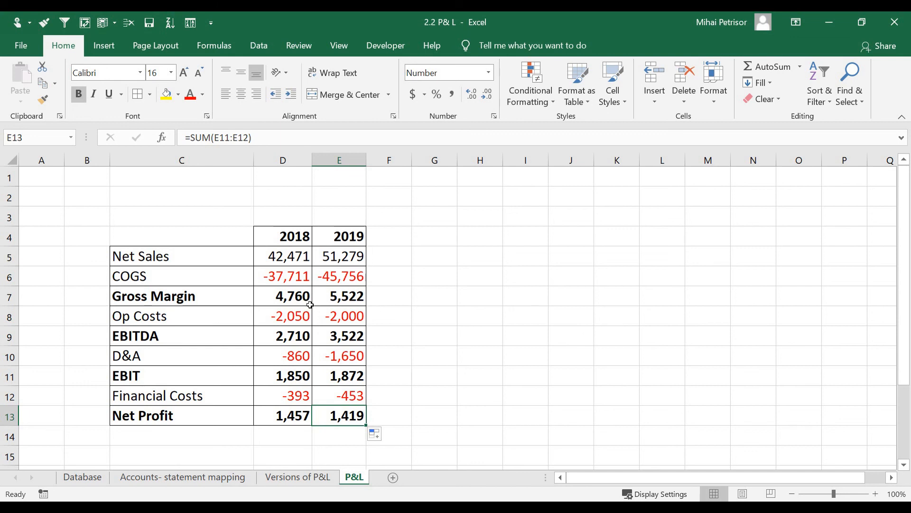
left_click(346, 252)
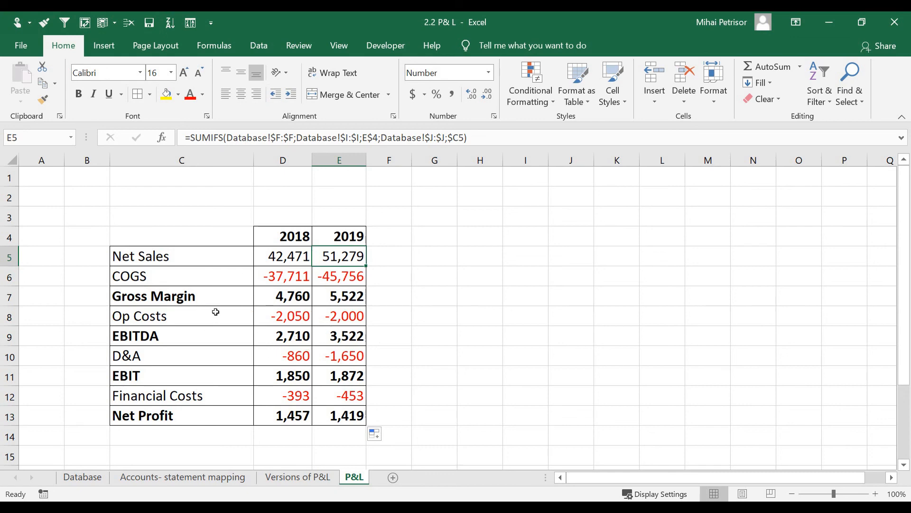
Step: Turn off Gridlines for the whole P&L sheet and select cell A1
left_click(12, 163)
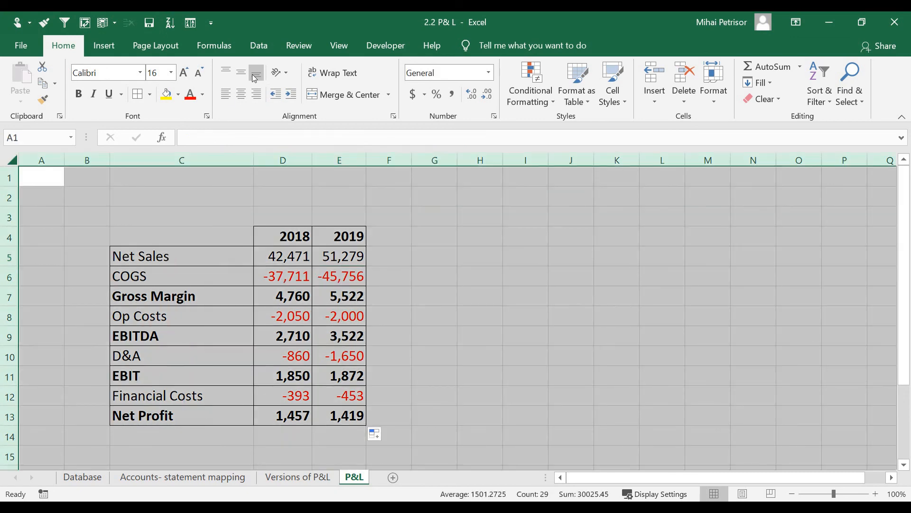
left_click(339, 45)
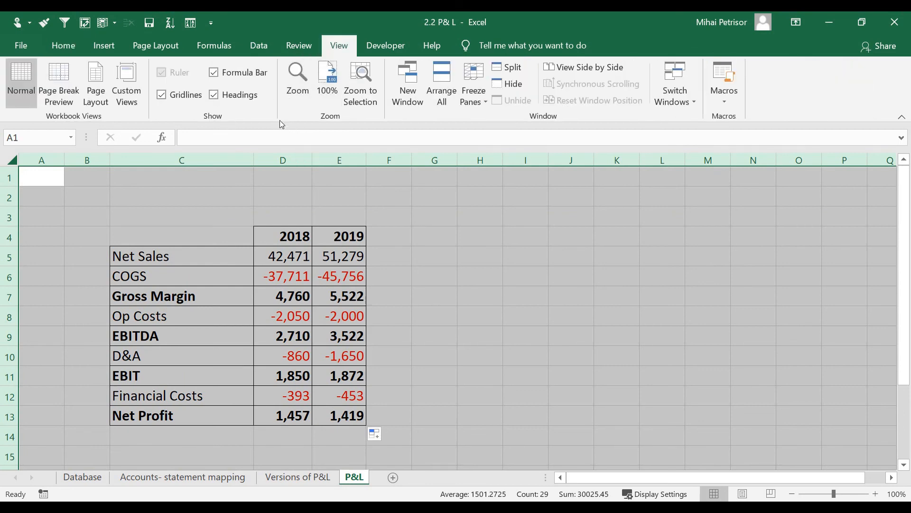
left_click(161, 94)
left_click(492, 336)
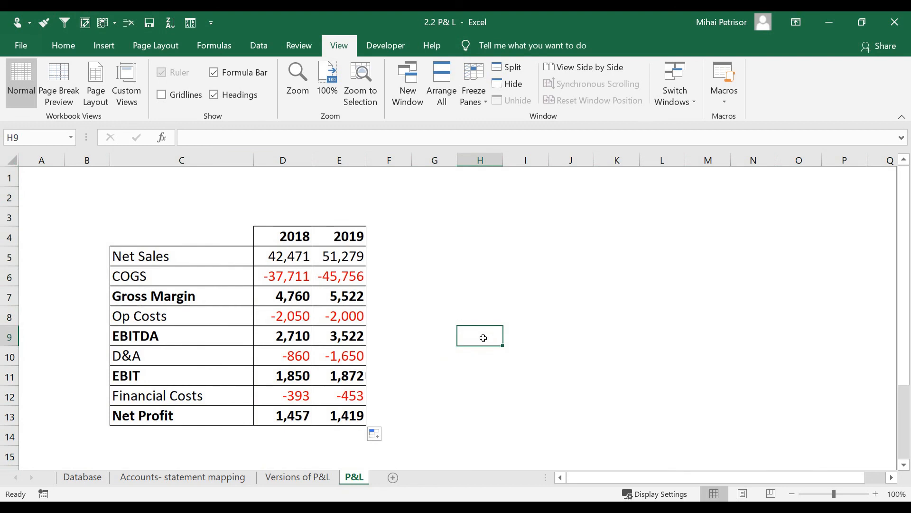
left_click(269, 198)
left_click(80, 173)
left_click(54, 177)
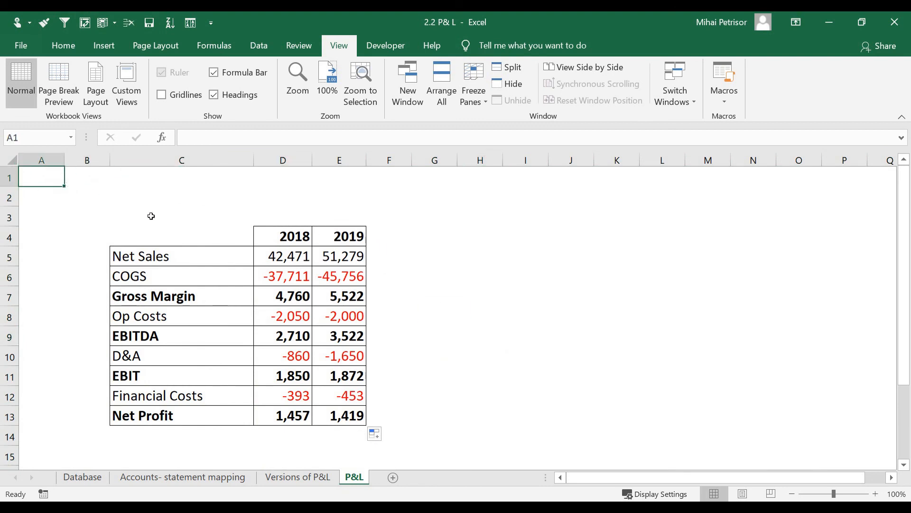
Step: Enter a bold 'P&L' title in A1 with a blue fill
type("P&L")
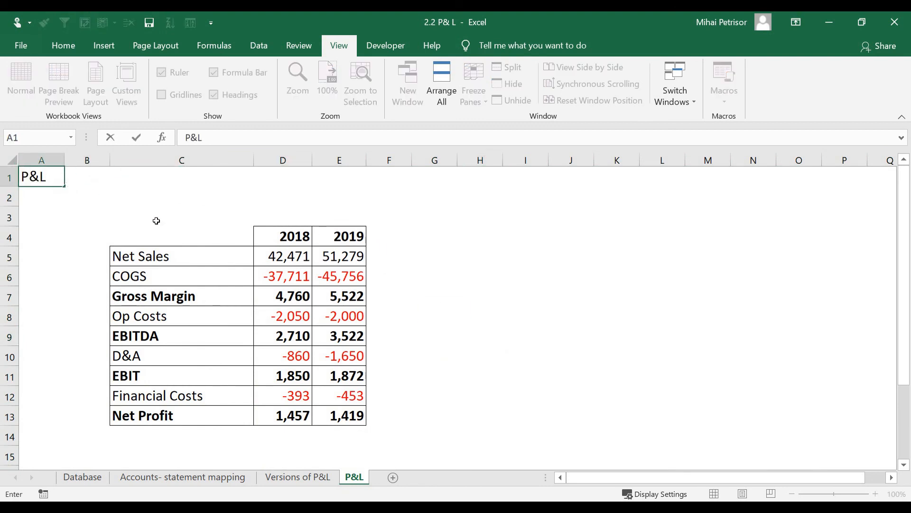
left_click(157, 221)
key("ctrl+Home")
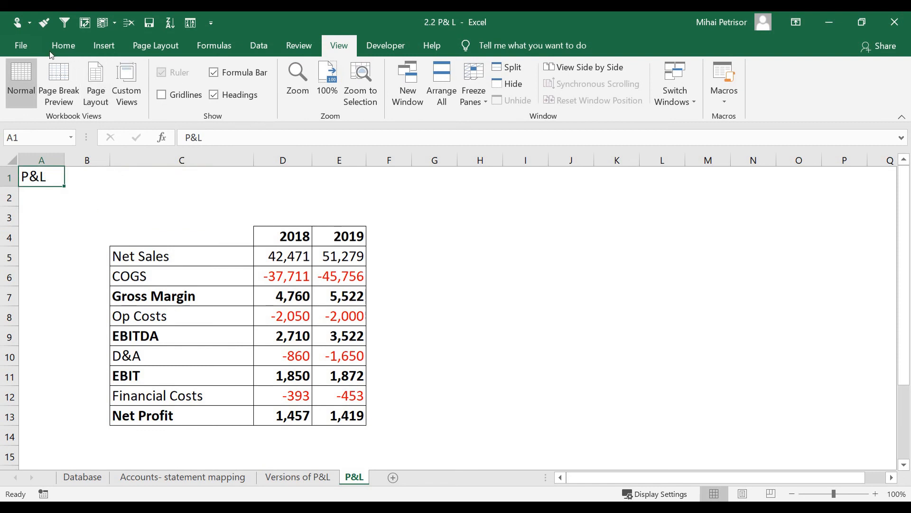
left_click(62, 45)
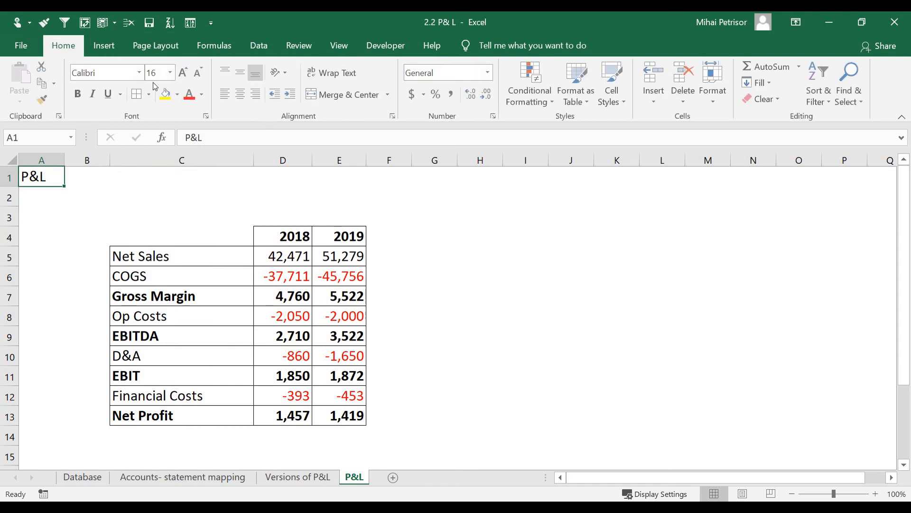
left_click(79, 93)
left_click(178, 94)
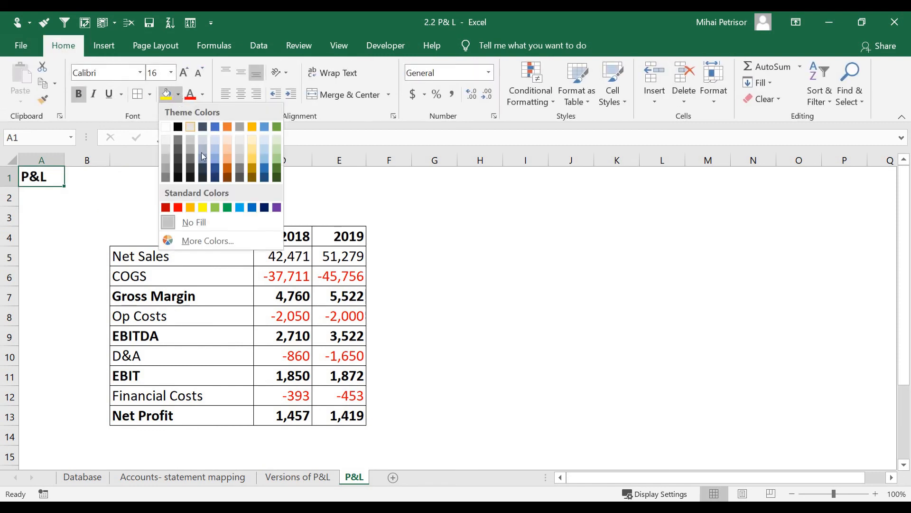
left_click(238, 209)
left_click(370, 202)
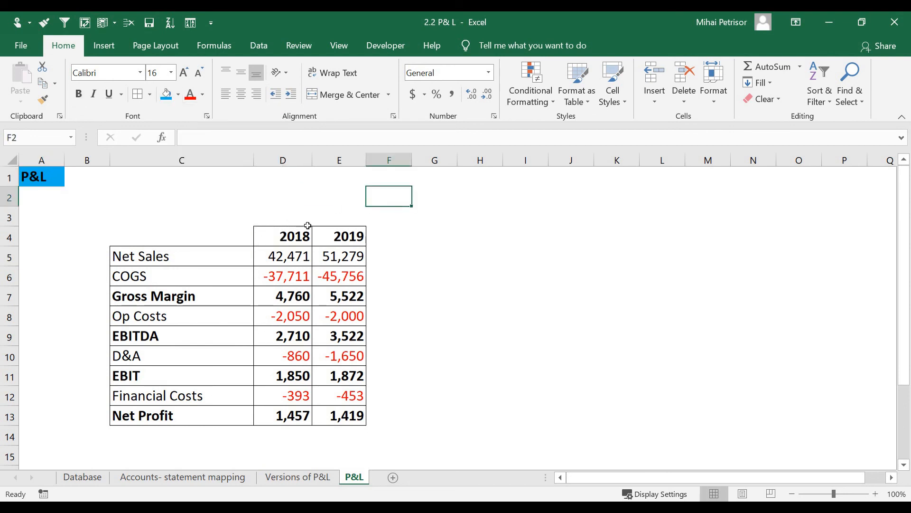
Step: Shade the 2018 and 2019 header cells D4:E4 light blue
left_click(307, 225)
left_click(308, 235)
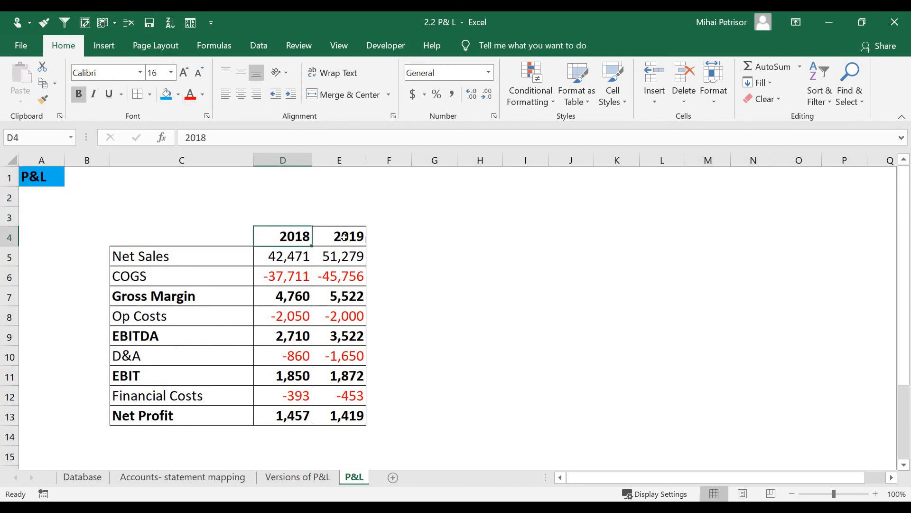
left_click(344, 235, "ctrl")
left_click(179, 97)
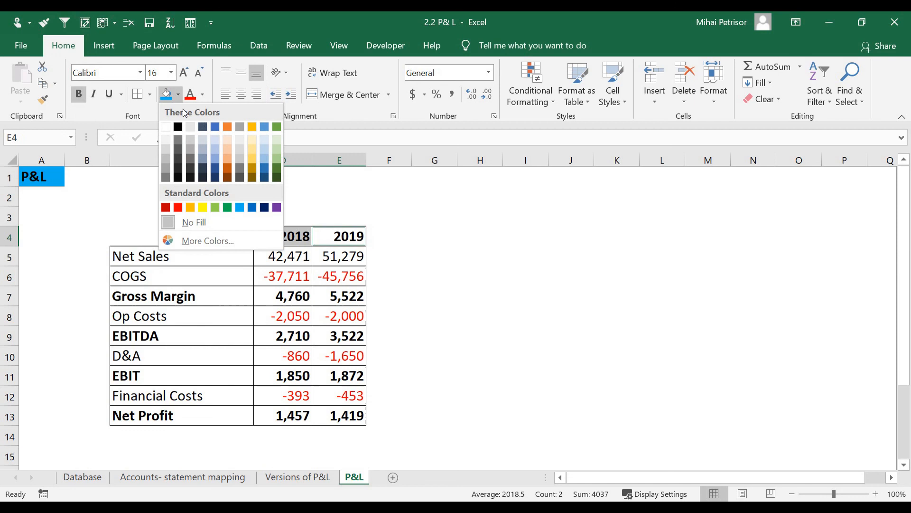
left_click(266, 140)
left_click(217, 256)
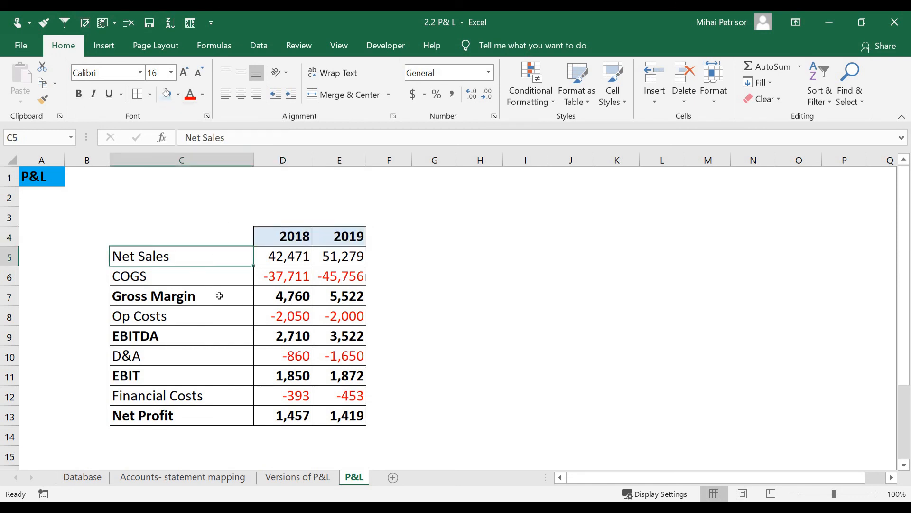
Step: Reduce the Net Sales, COGS, Op Costs, D&A and Financial Costs labels to size 14
left_click(294, 299)
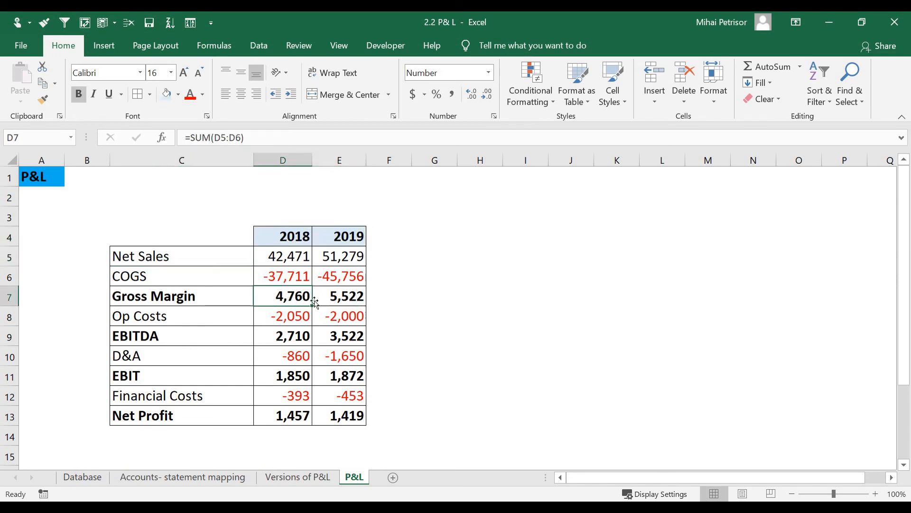
left_click(175, 294)
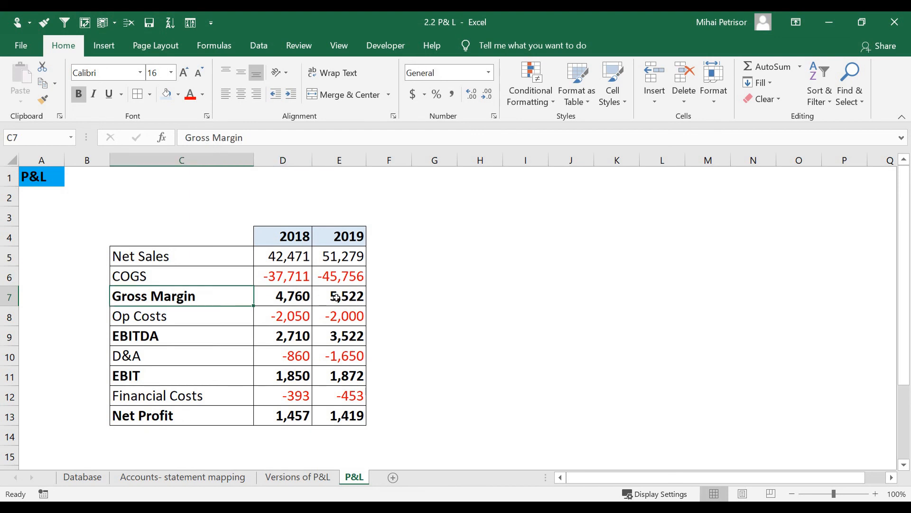
left_click_drag(336, 297, 234, 252)
key("ctrl+v")
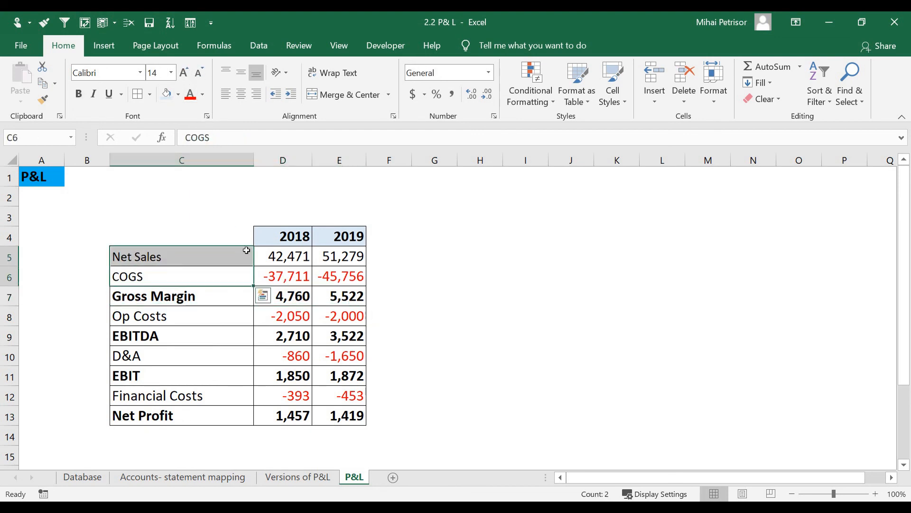
left_click(218, 317)
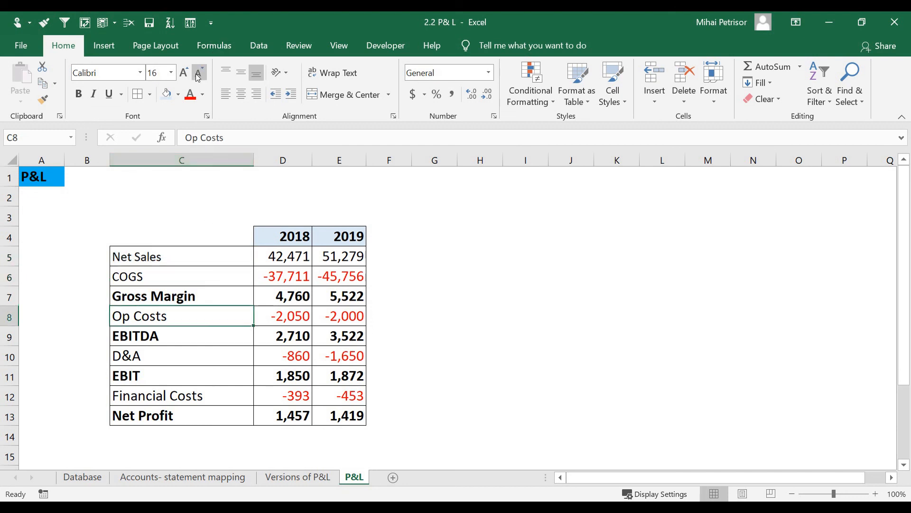
left_click(163, 356)
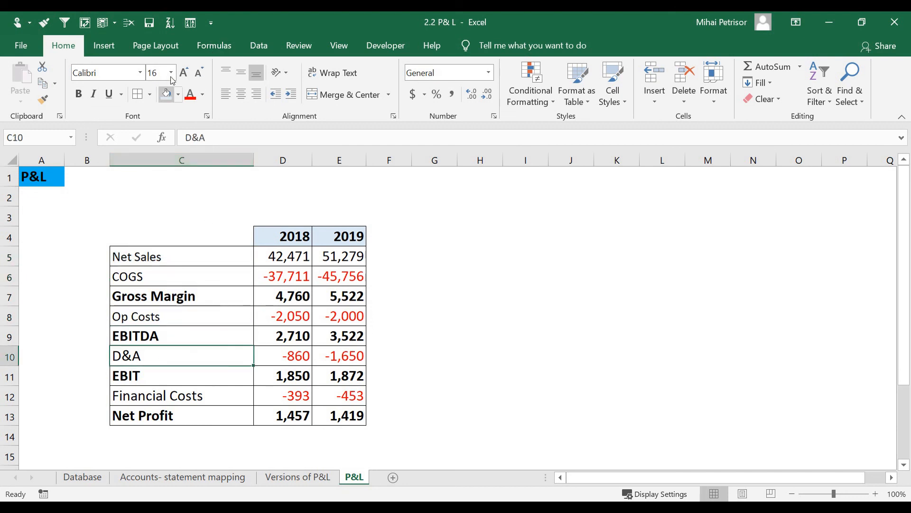
left_click(187, 391)
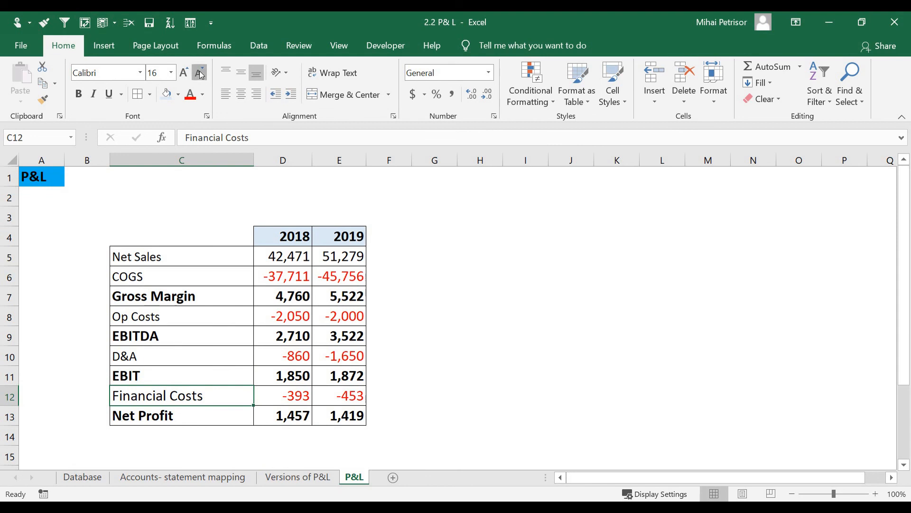
Step: Shrink the non-bold line-item values for both years from 16 to 14
left_click(354, 296)
left_click_drag(299, 296, 336, 297)
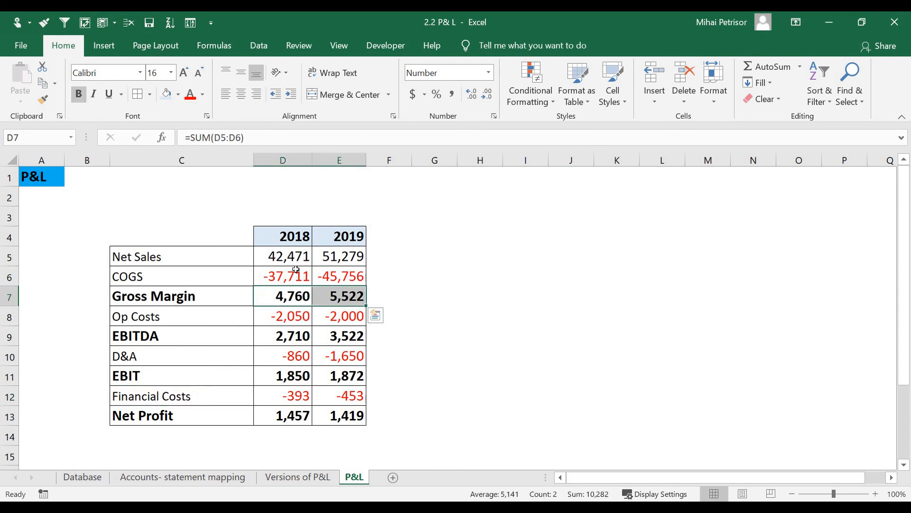
left_click_drag(297, 260, 340, 276)
left_click_drag(295, 315, 332, 316, "ctrl")
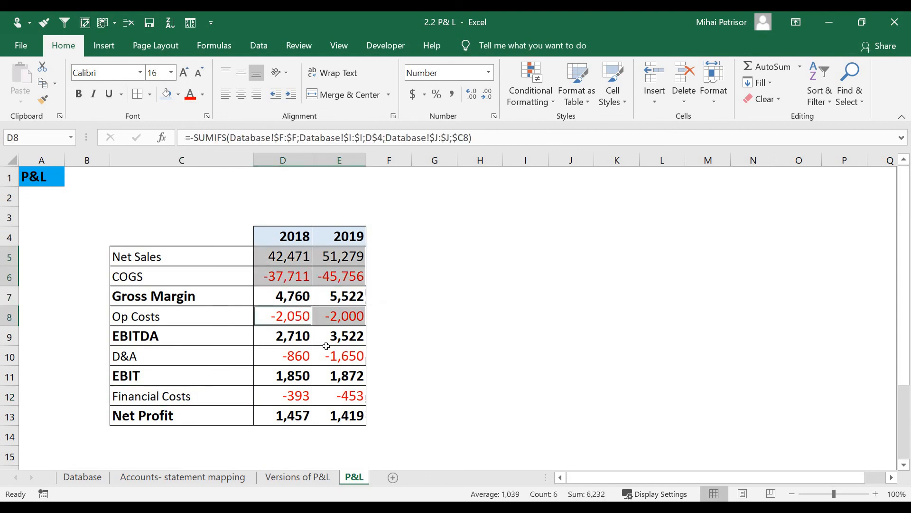
left_click(299, 365, "ctrl")
left_click_drag(333, 356, 340, 356)
left_click_drag(292, 395, 338, 396, "ctrl")
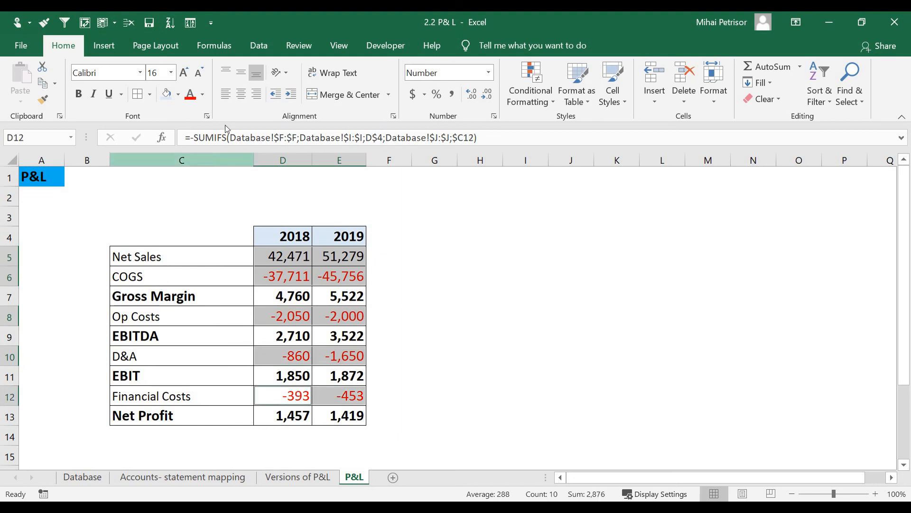
left_click(200, 72)
left_click(445, 280)
Step: Review the Net Sales, COGS, Gross Margin and D&A formulas
left_click(219, 236)
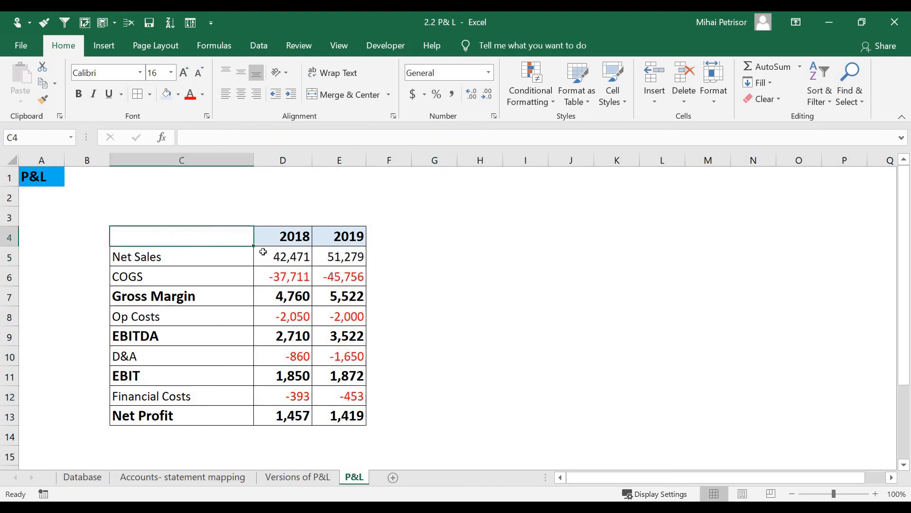
left_click(405, 218)
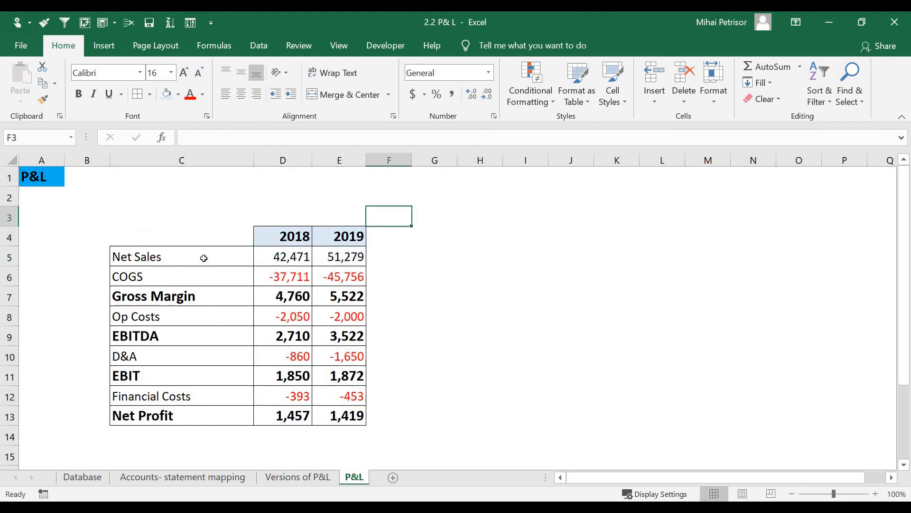
left_click(363, 258)
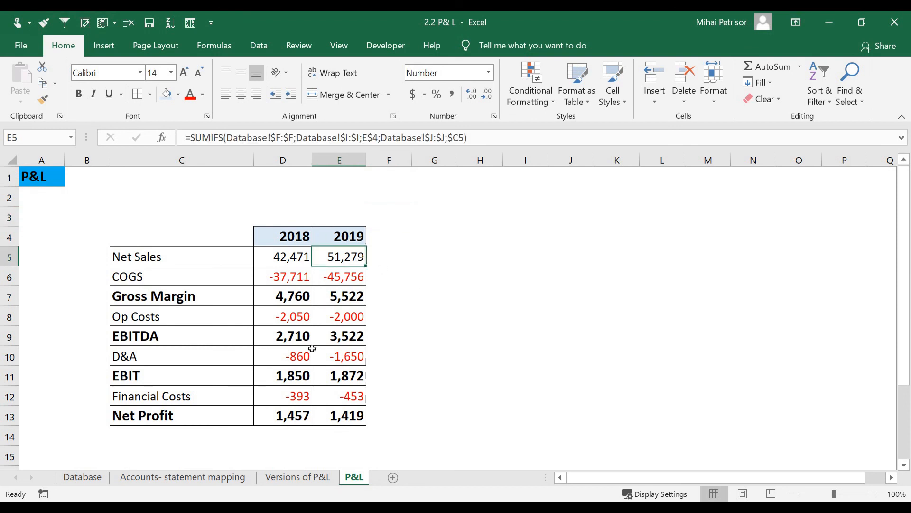
left_click(307, 266)
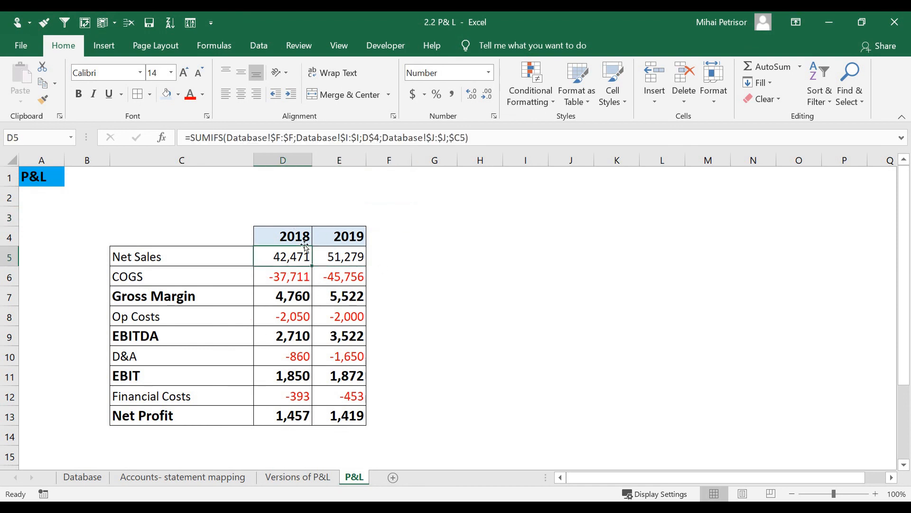
left_click(295, 281)
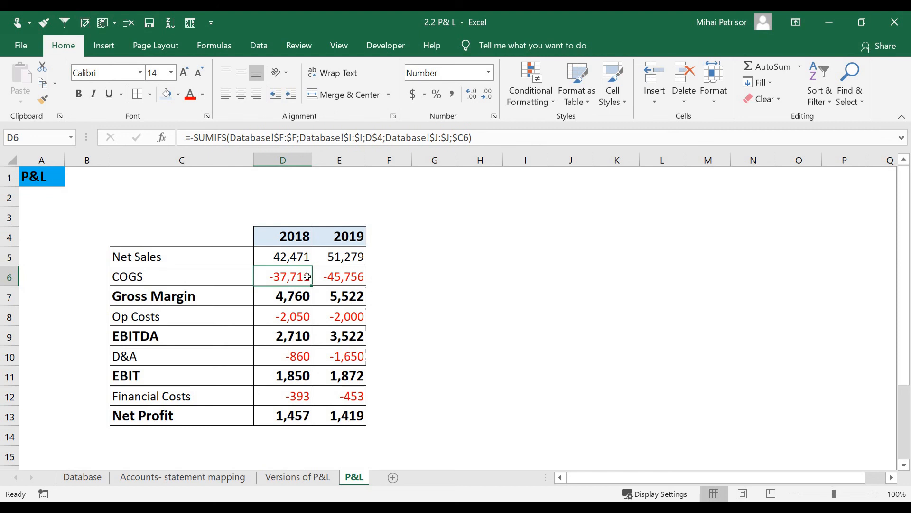
left_click(332, 297)
left_click(290, 263)
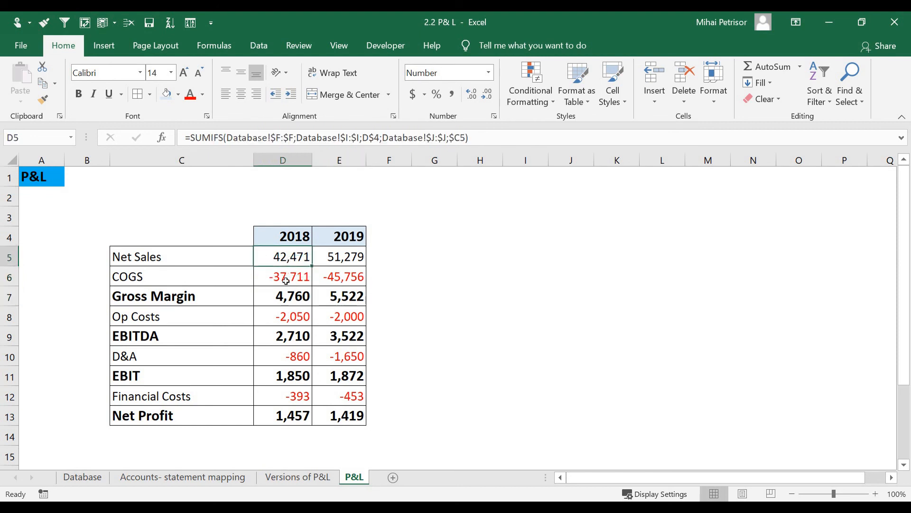
left_click(287, 357)
left_click(291, 259)
left_click(291, 294)
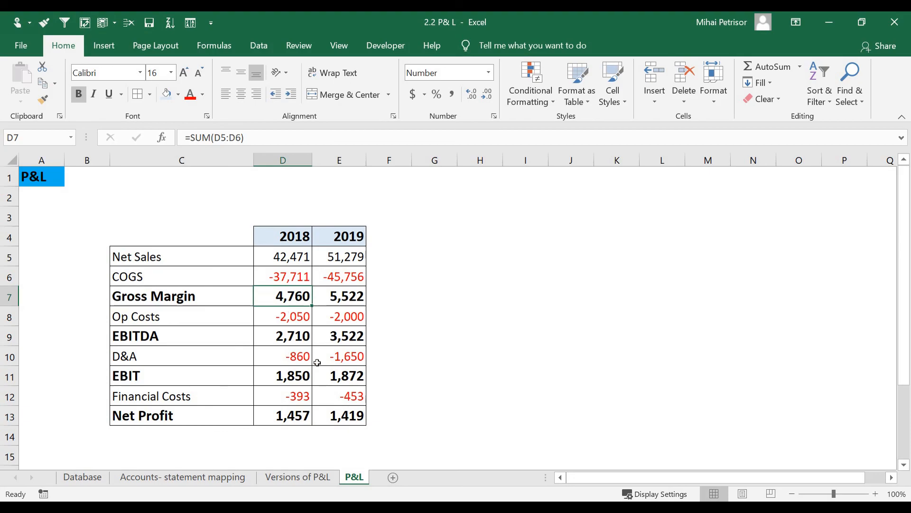